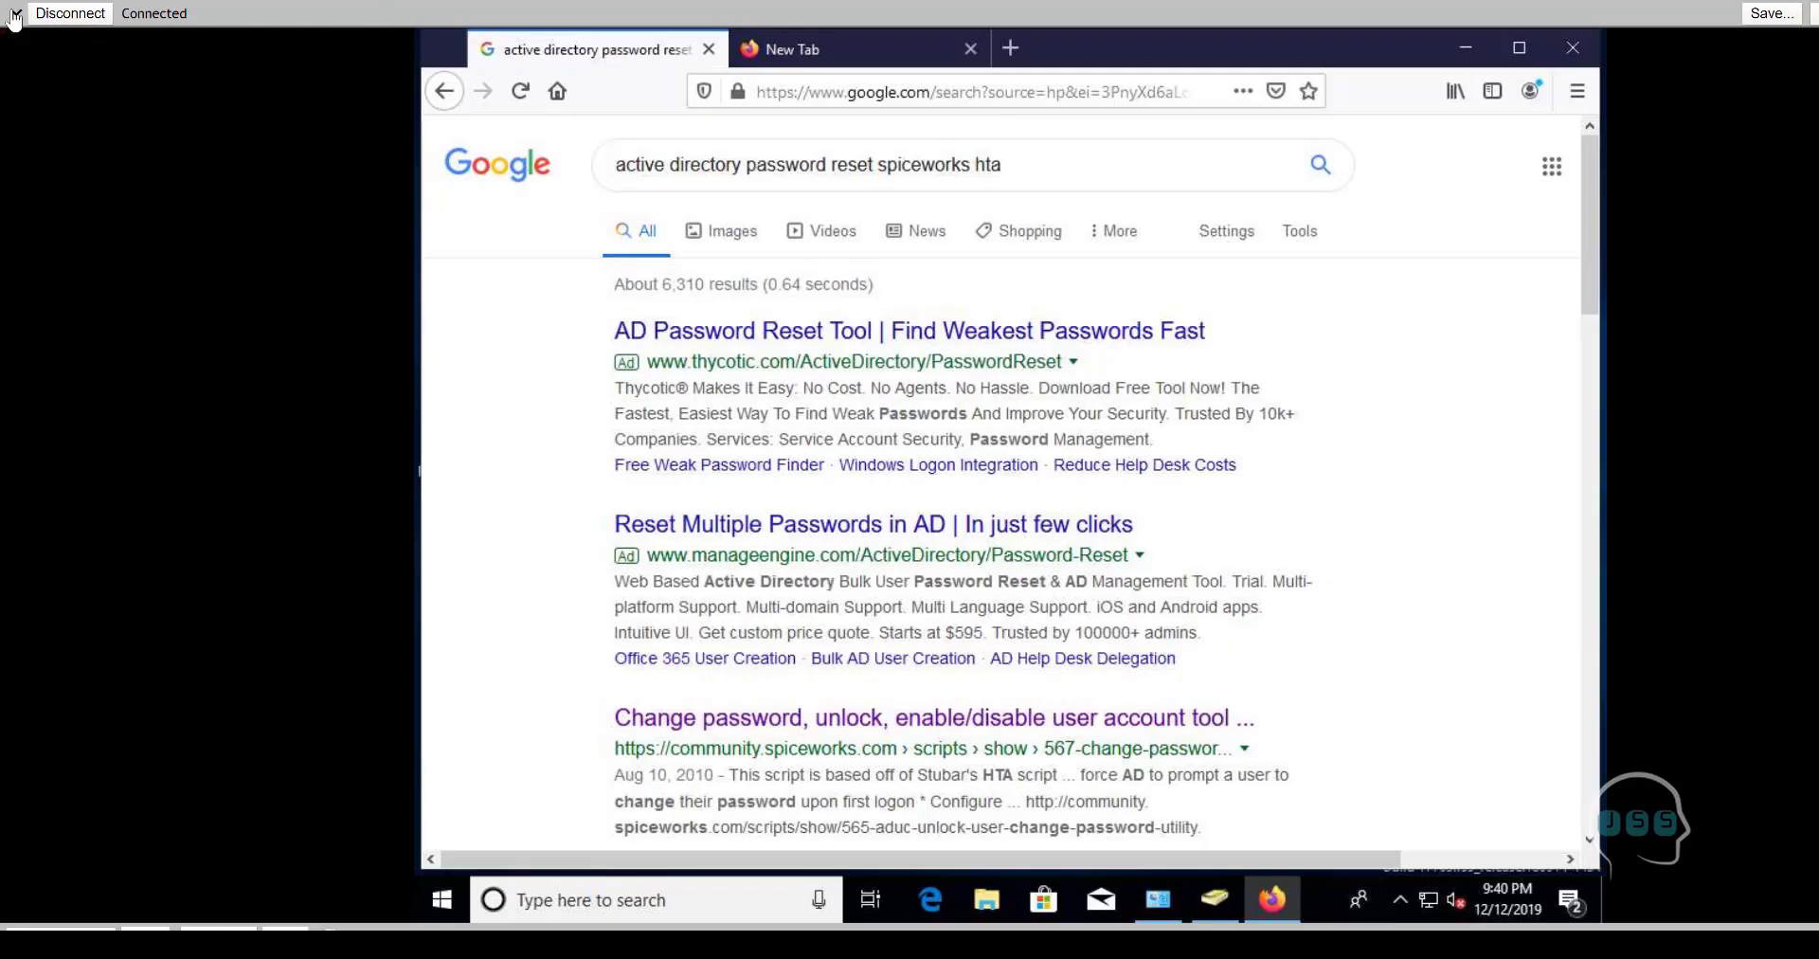
# Step: View the My LAB Space 700 machine list and reopen the helpdesk700 desktop
pyautogui.click(14, 15)
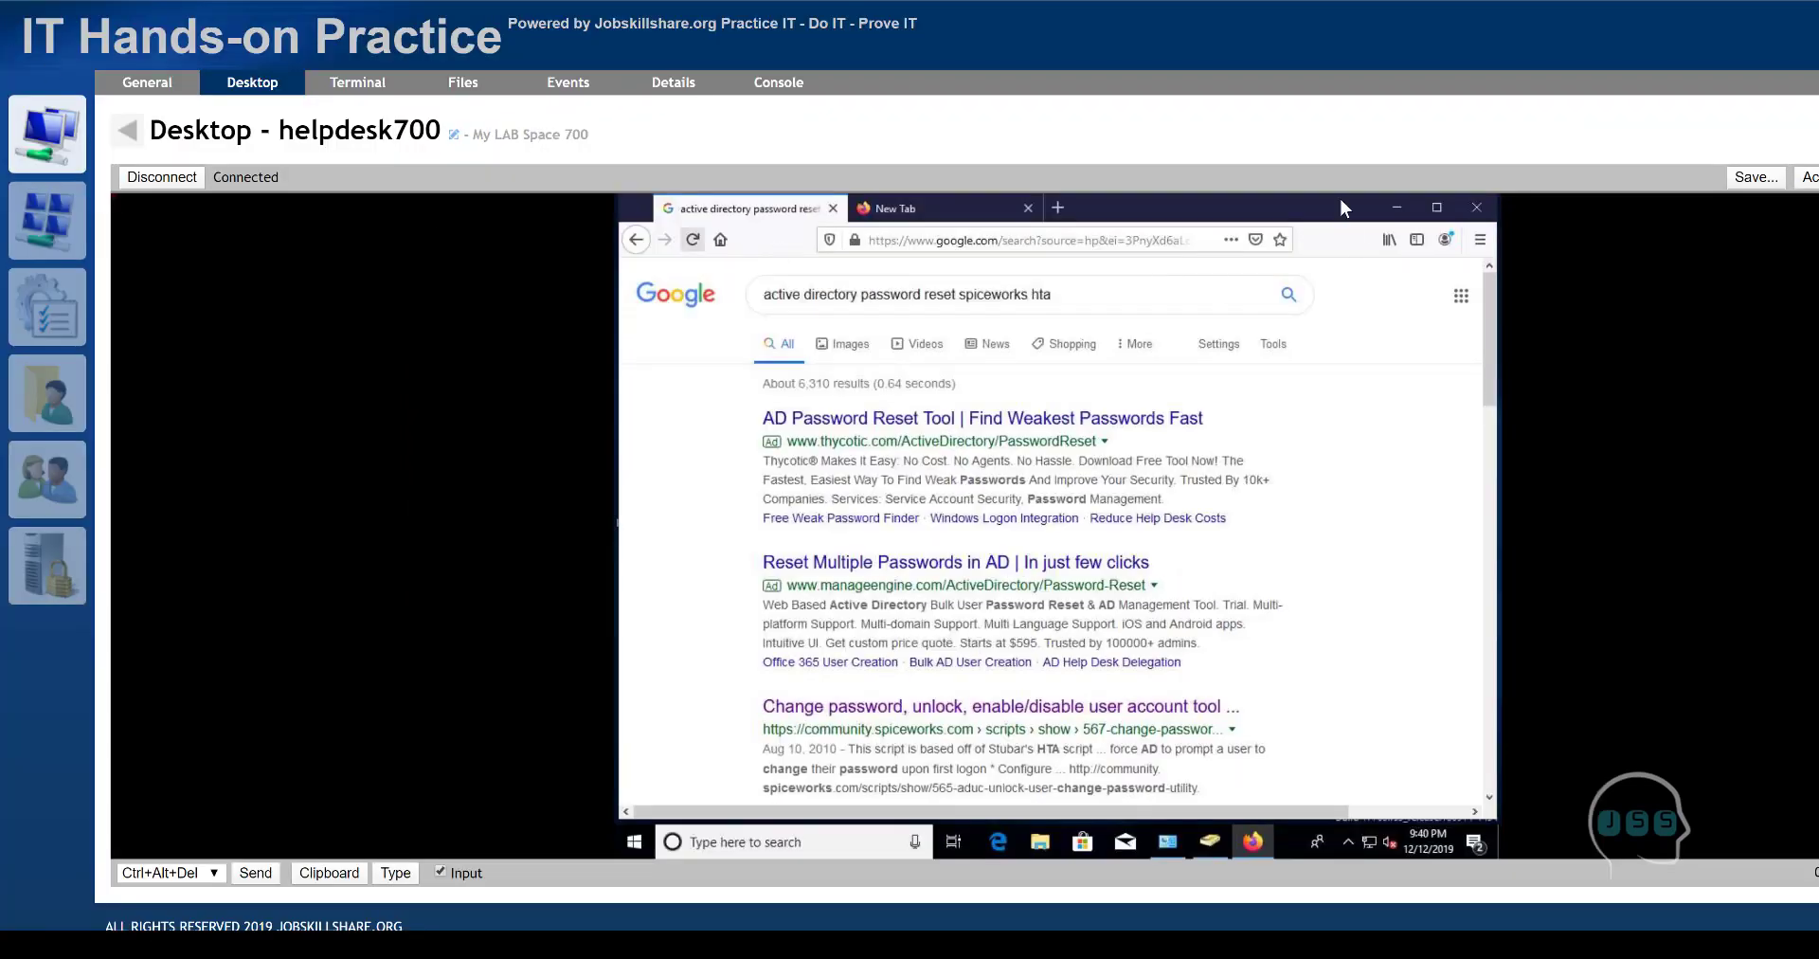
pyautogui.click(129, 134)
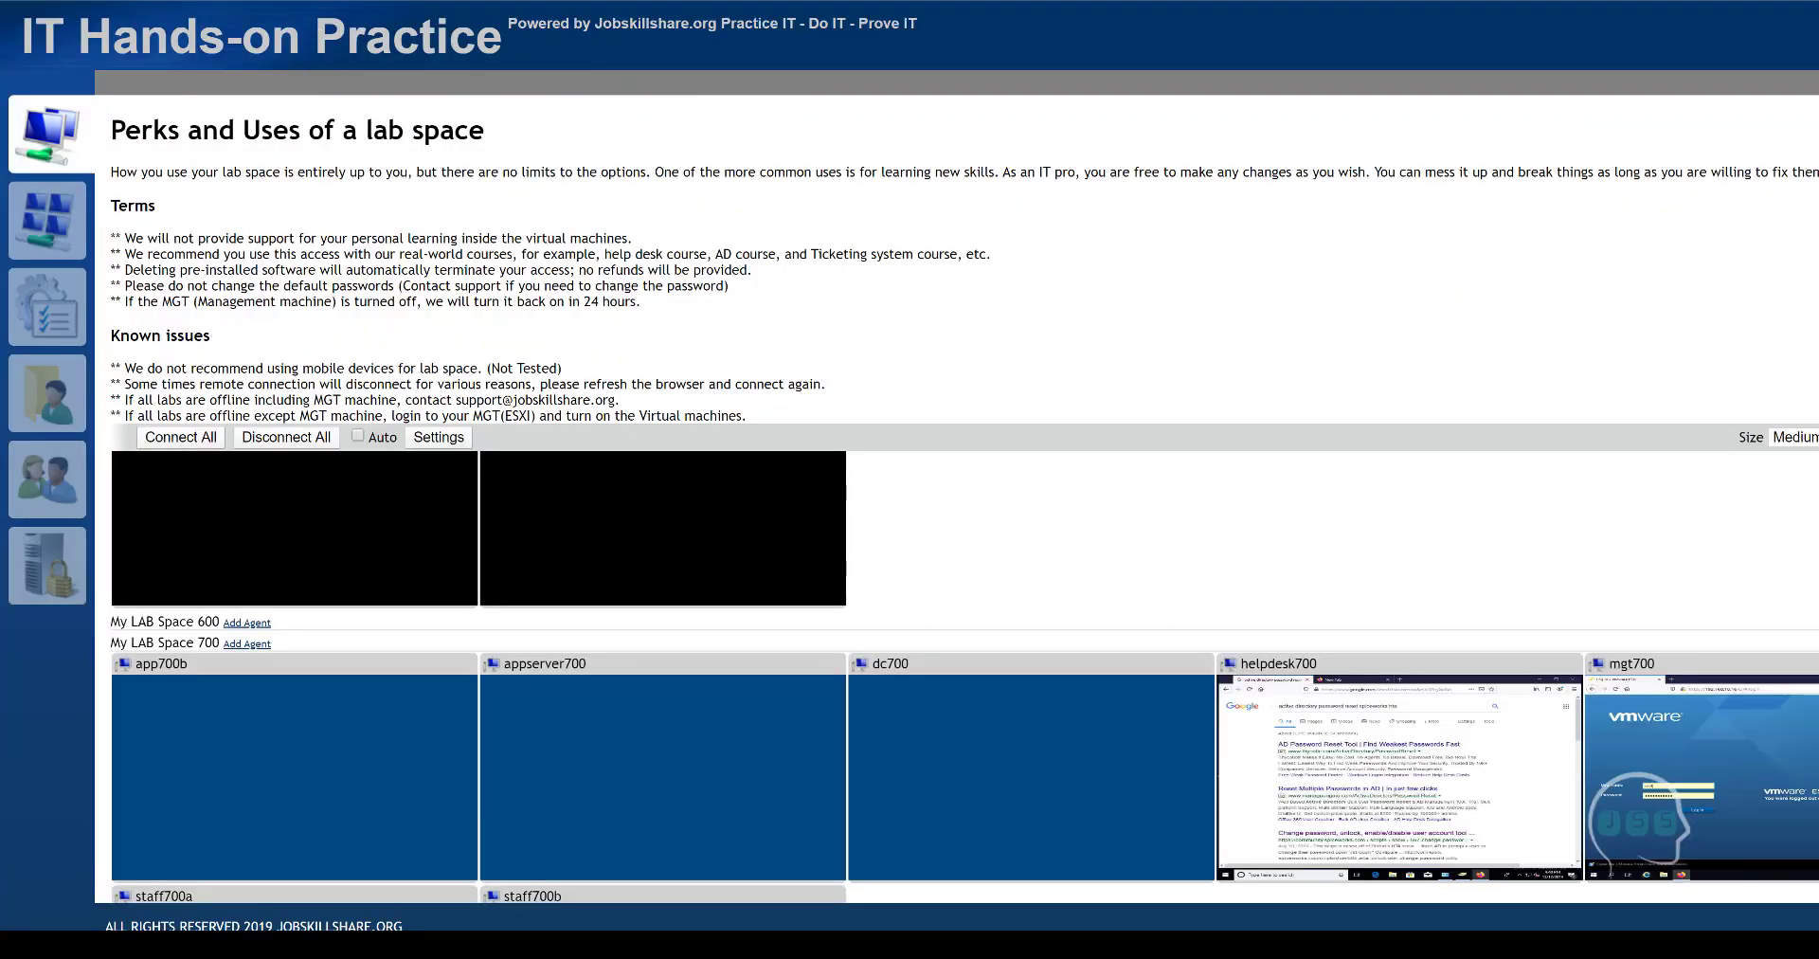
pyautogui.scroll(-3, 347, 728)
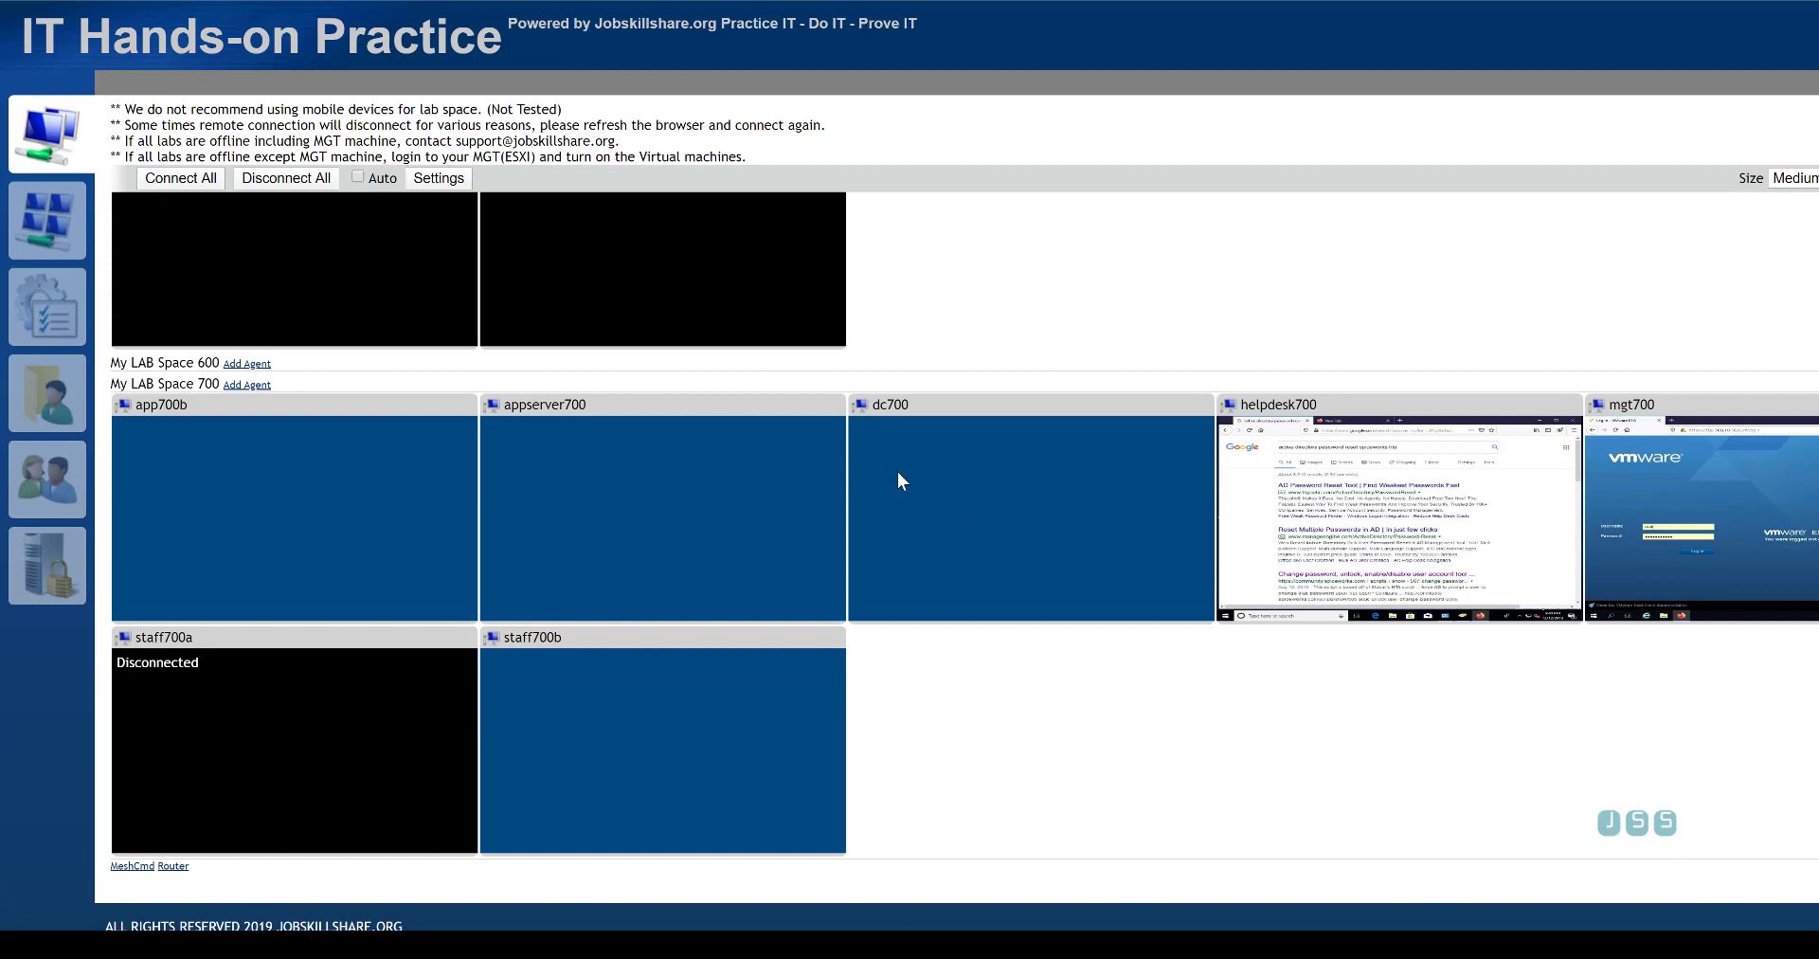
pyautogui.rightClick(1364, 511)
pyautogui.click(1398, 554)
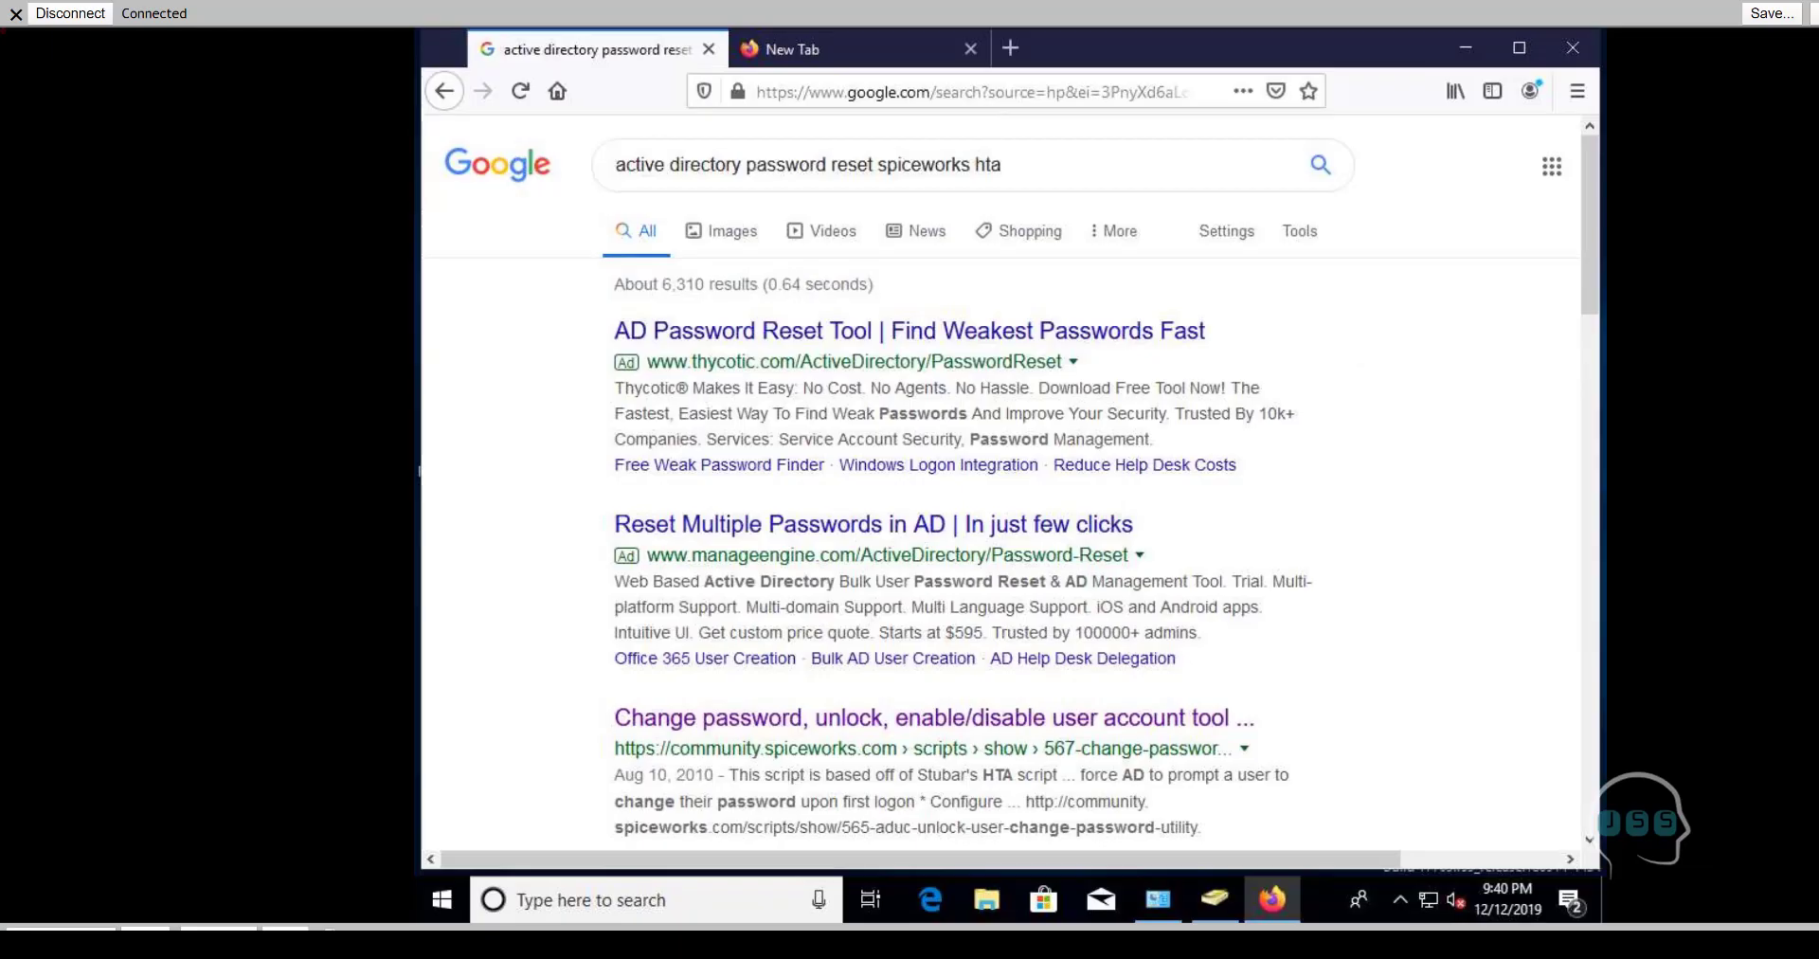
# Step: Switch to Active Directory Users and Computers and inspect the Account properties of the selected user, leaving them unchanged
pyautogui.click(1235, 902)
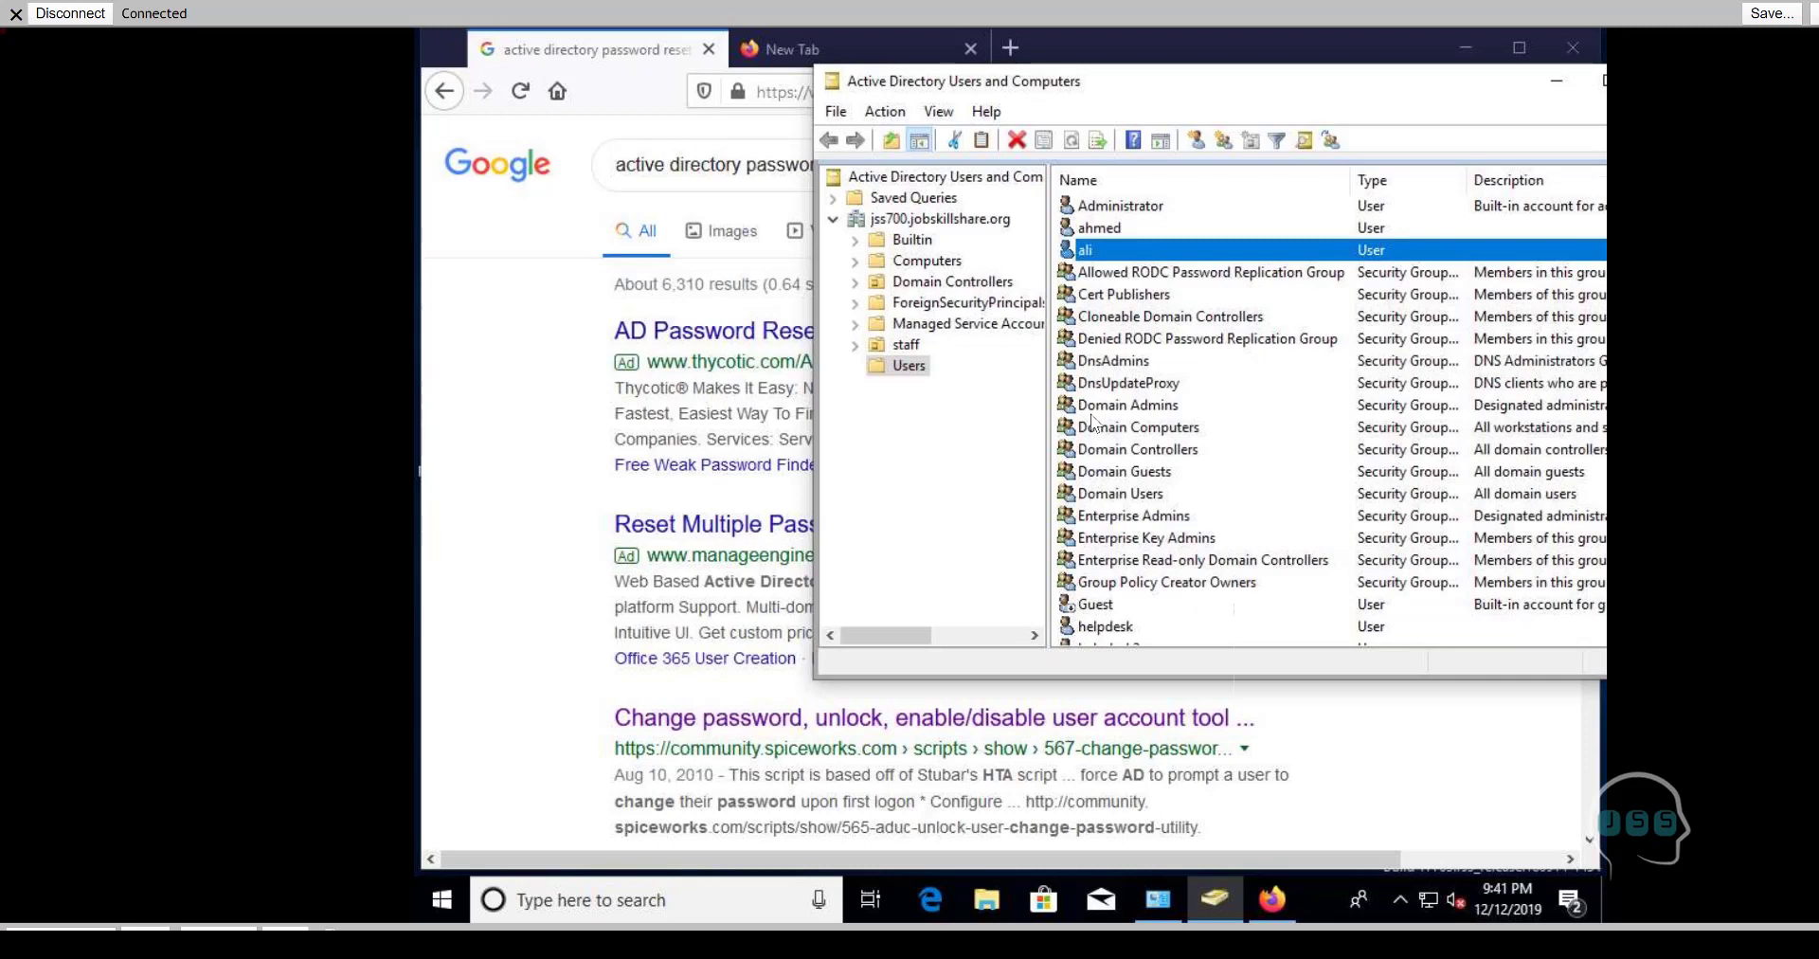
pyautogui.rightClick(1087, 251)
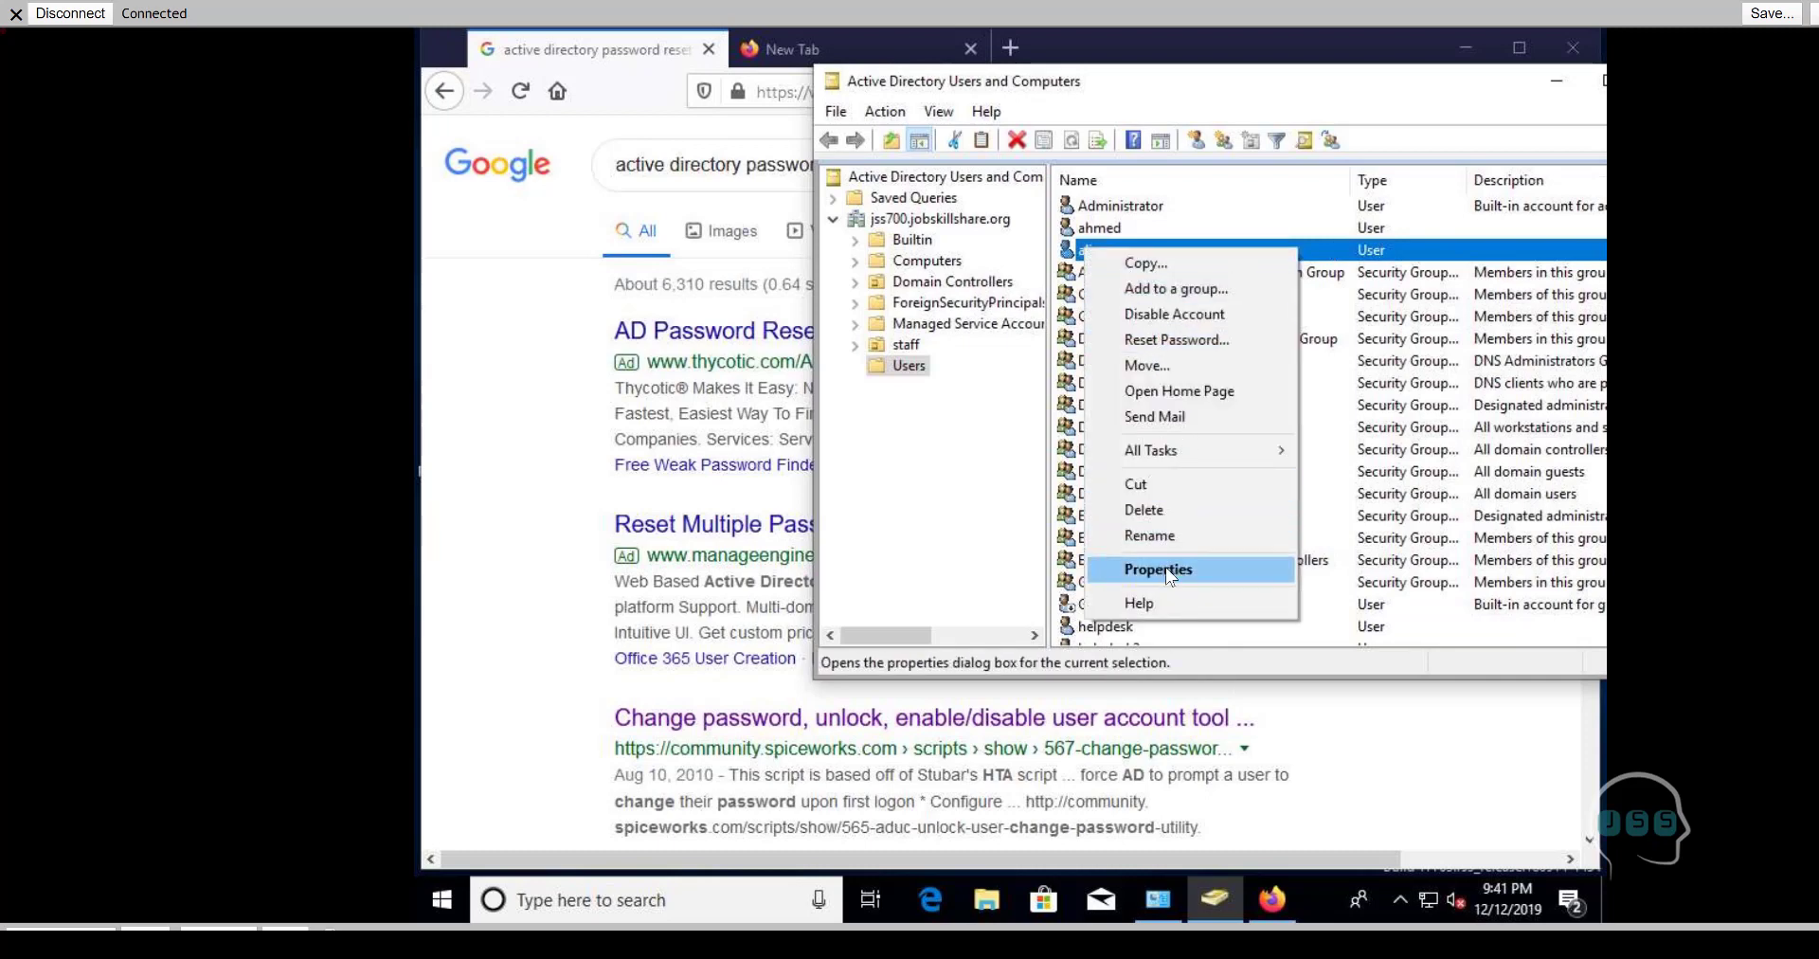
pyautogui.click(1165, 569)
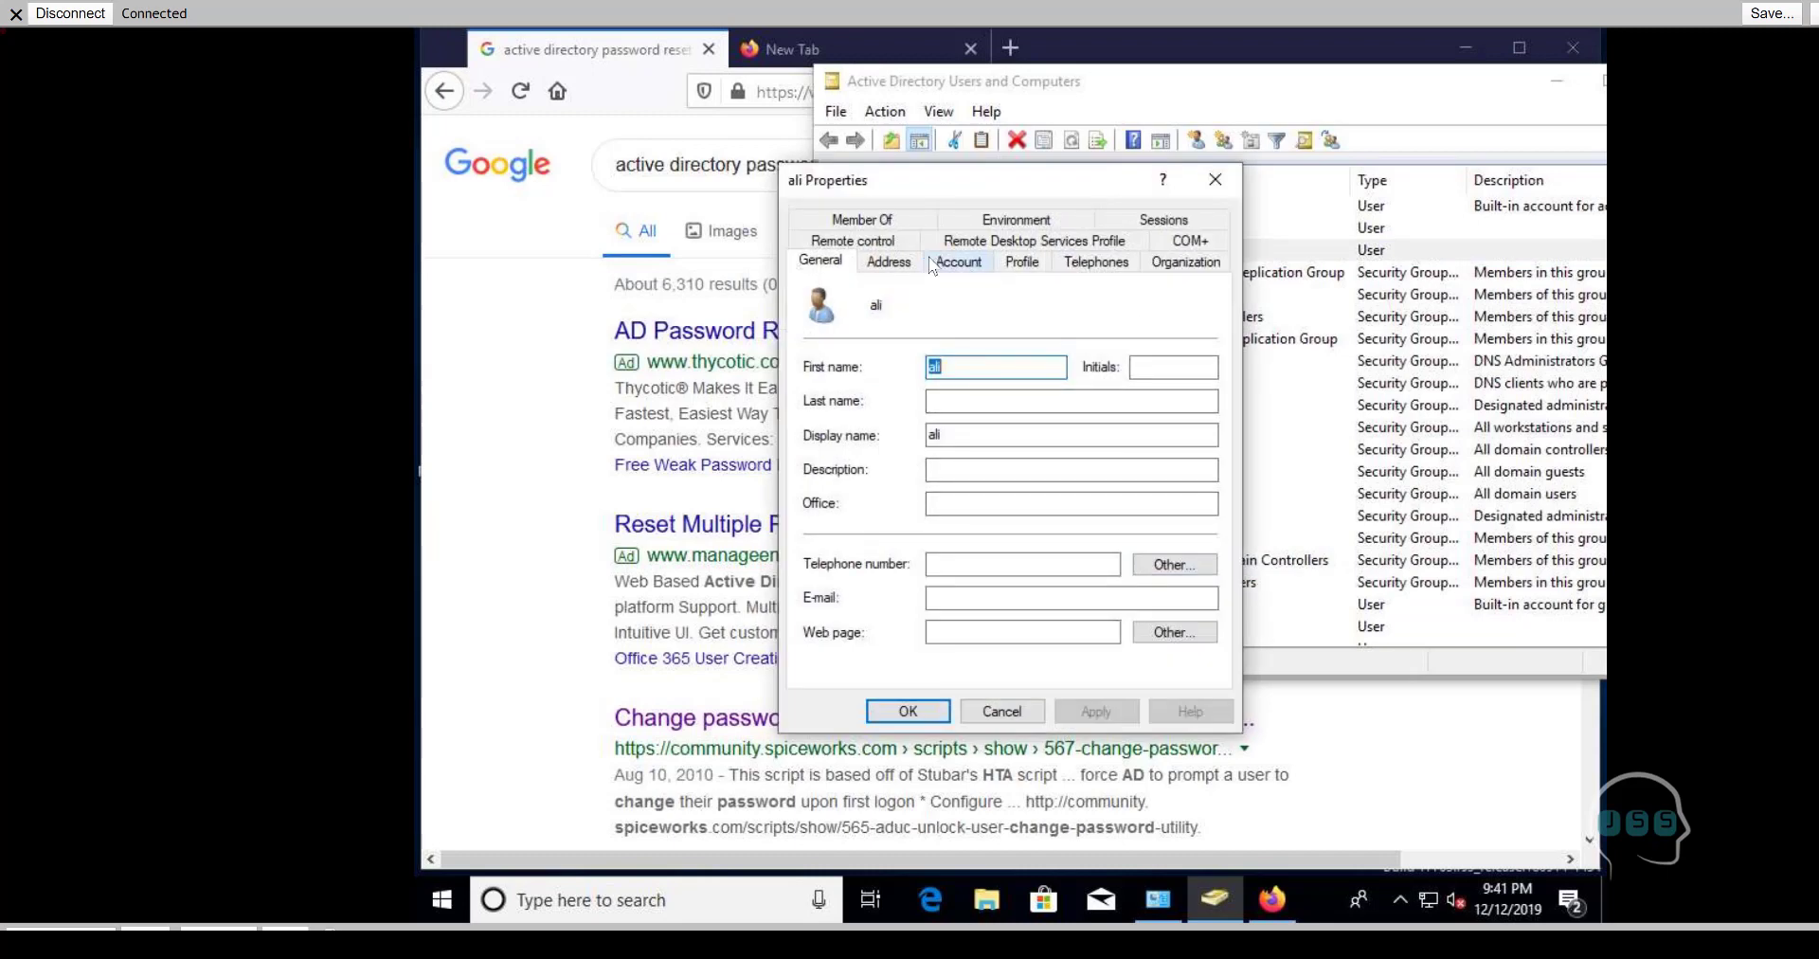
pyautogui.click(932, 264)
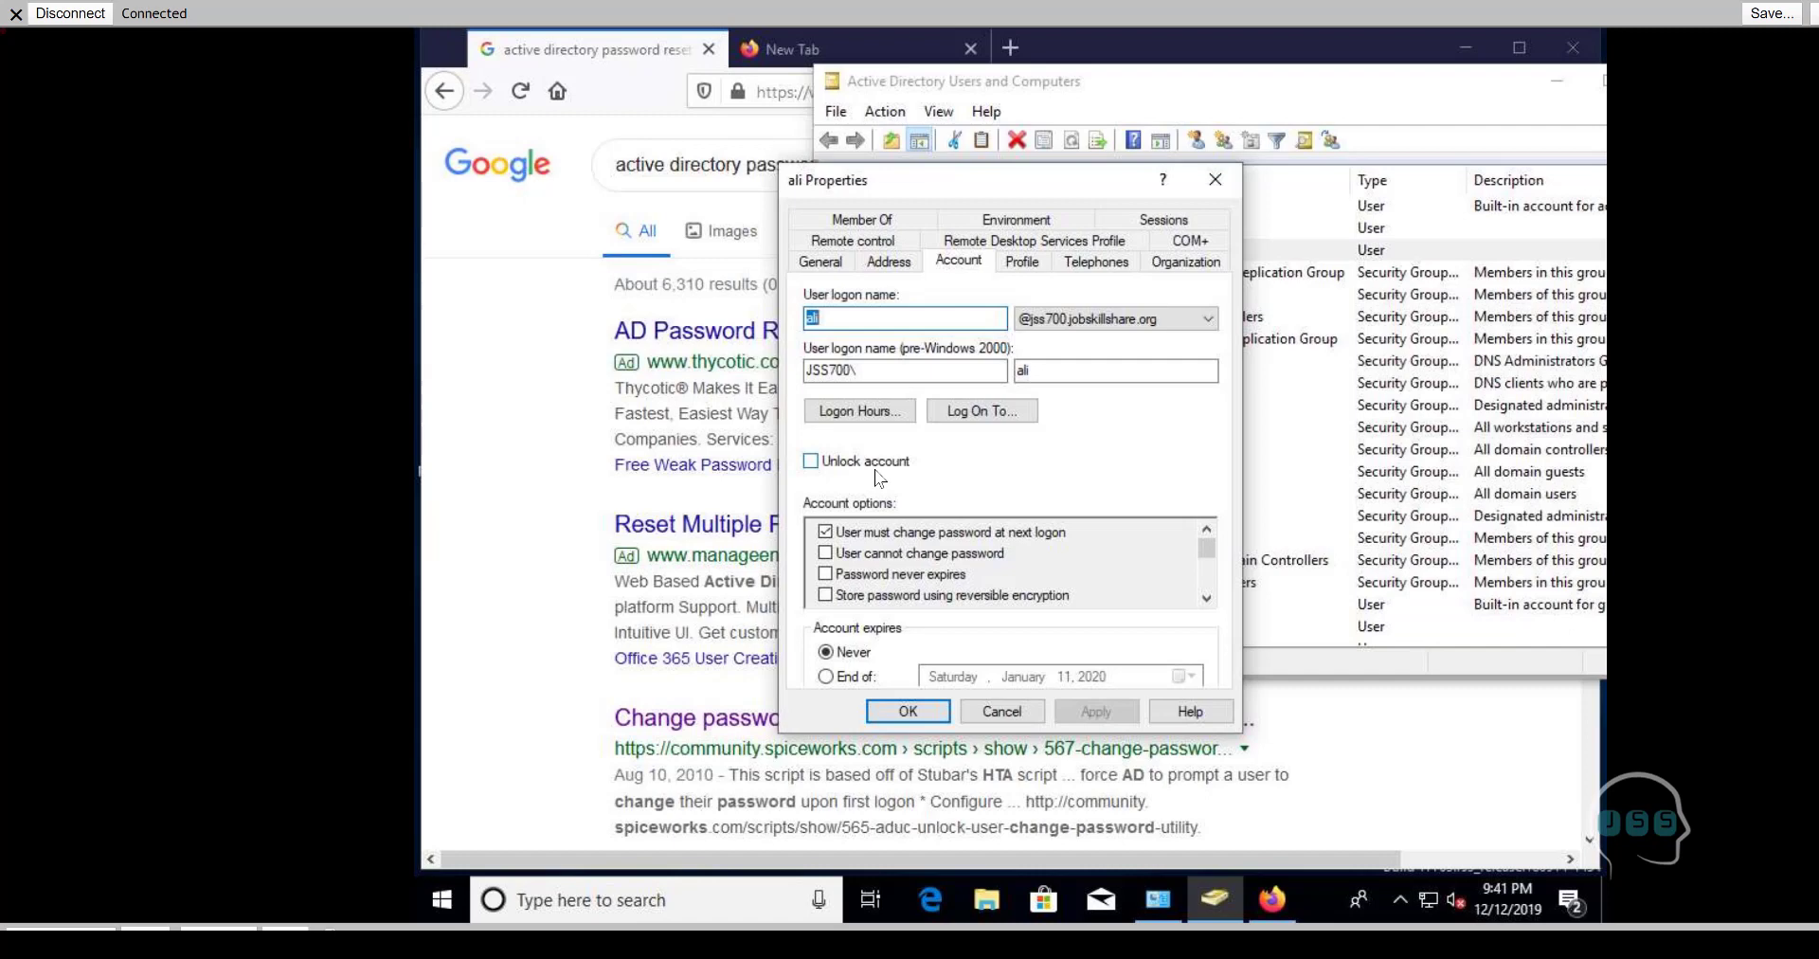
pyautogui.click(1001, 711)
# Step: Switch to Firefox and open the code download page of Spiceworks' "Change password, unlock, enable/disable user account tool" from the search results
pyautogui.click(498, 598)
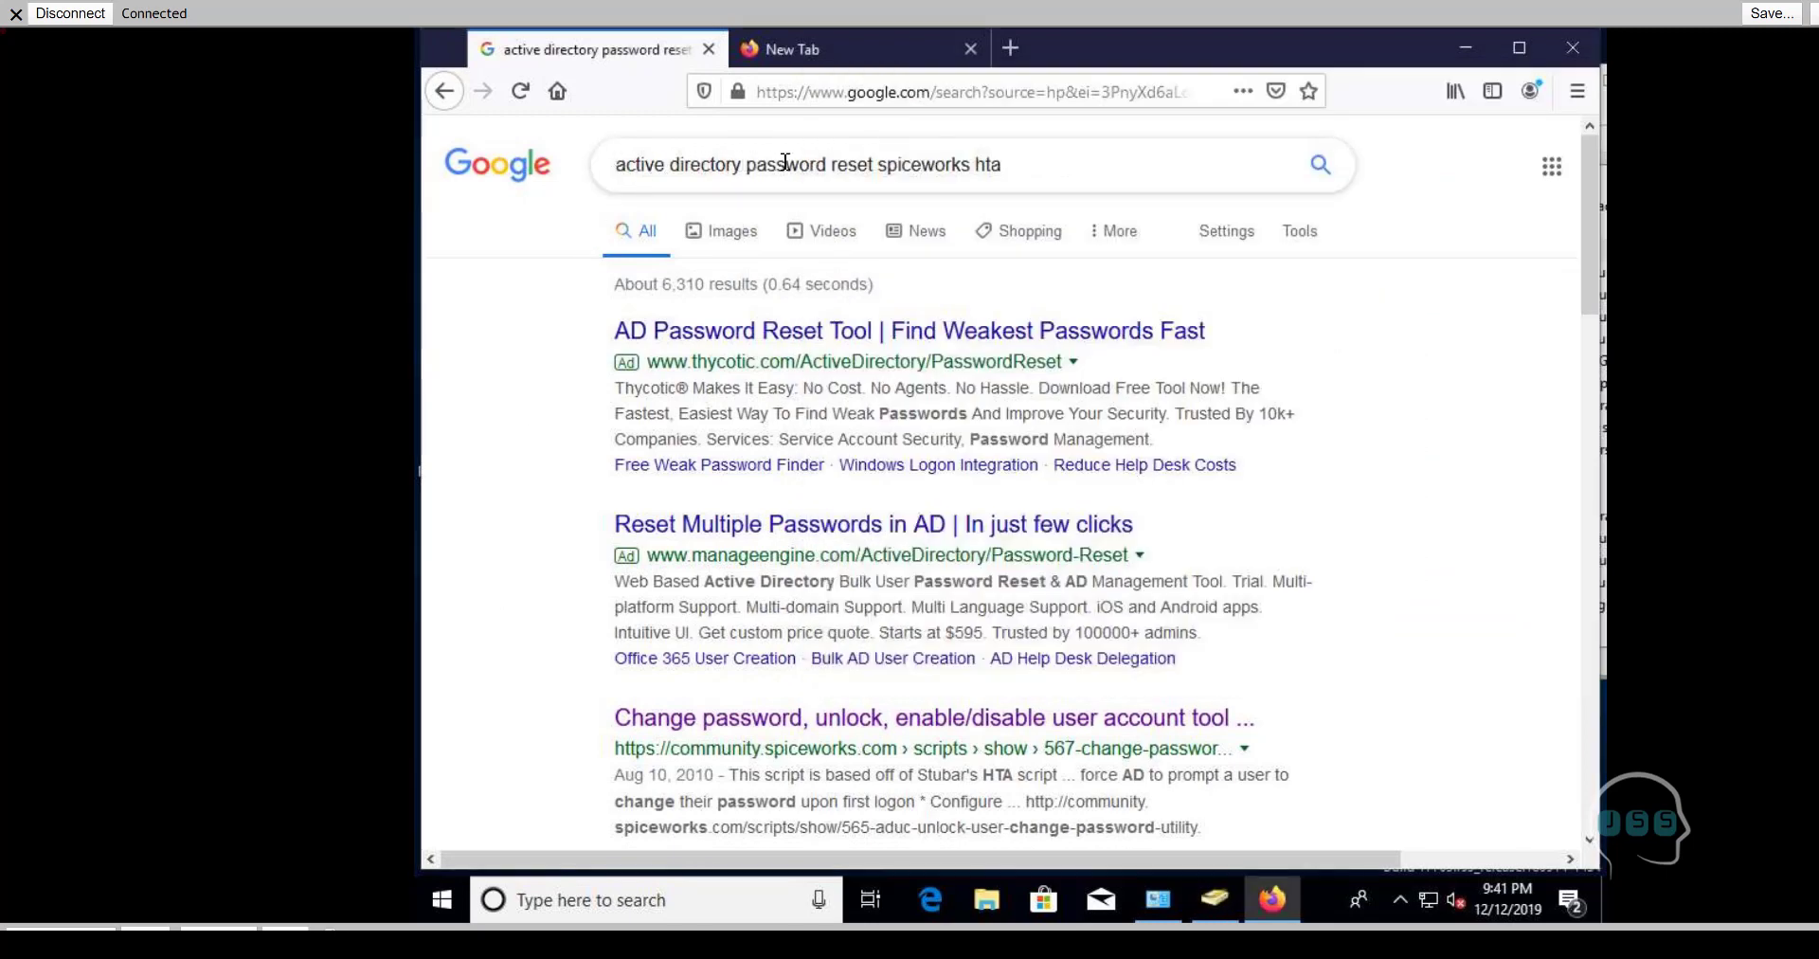
pyautogui.click(1056, 171)
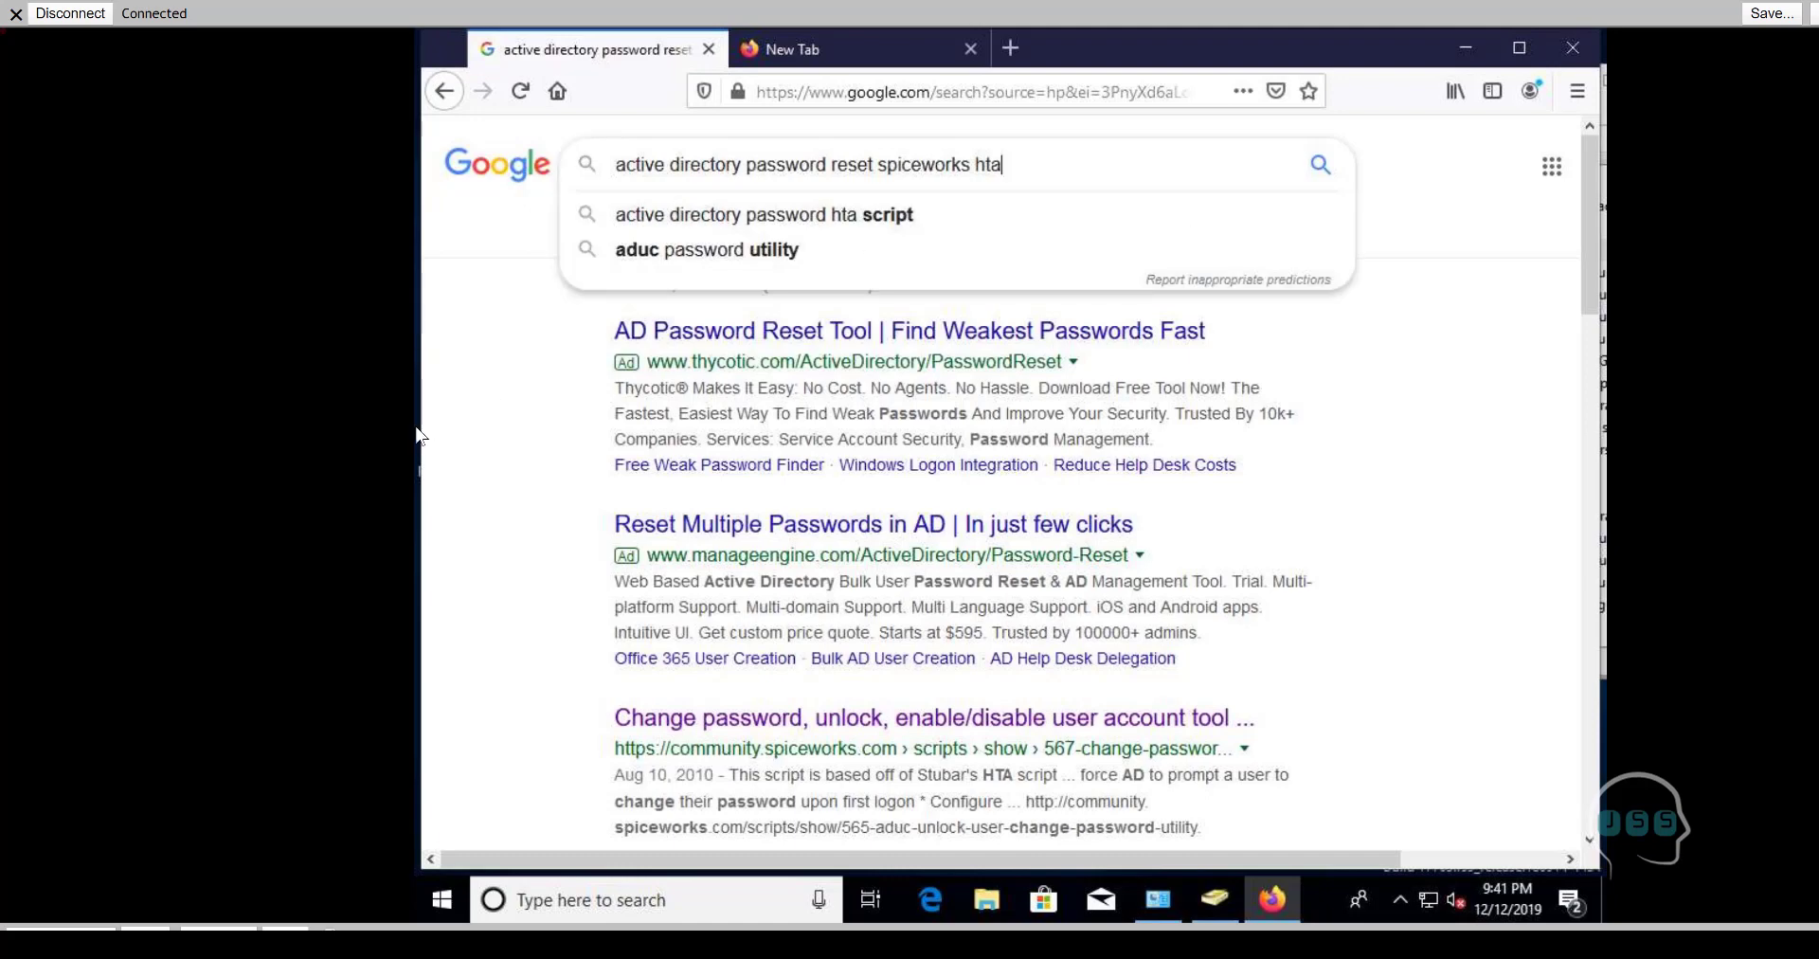
pyautogui.click(530, 474)
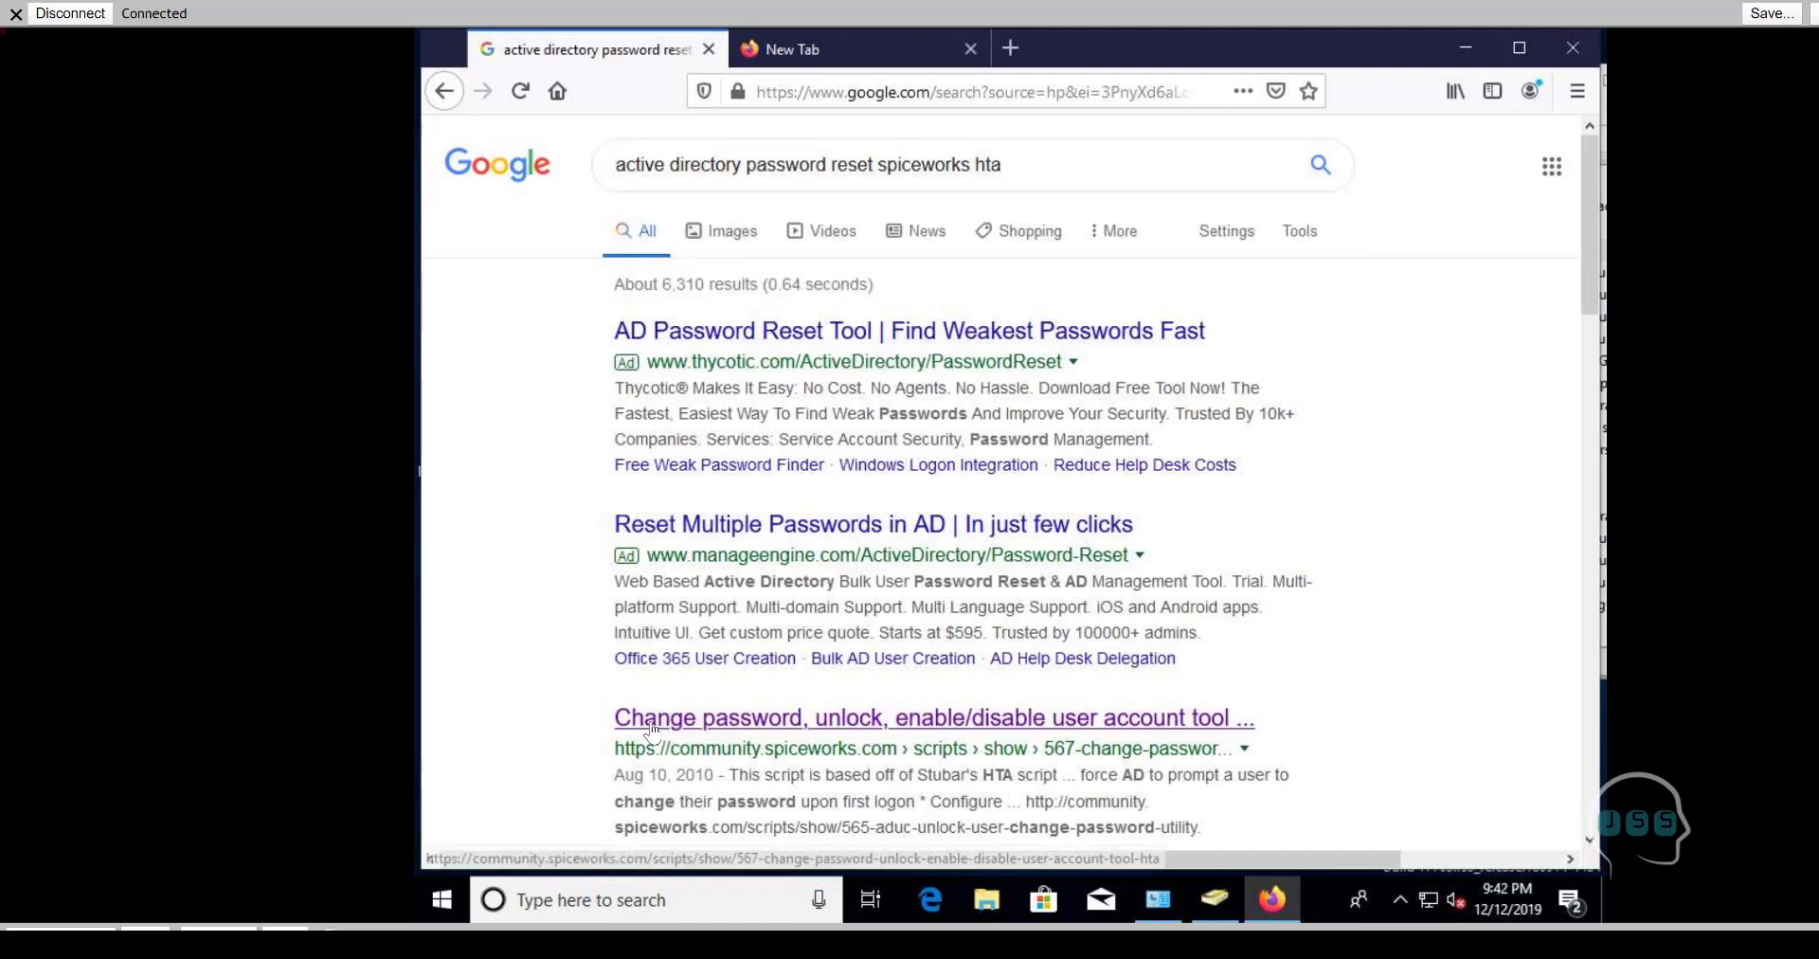
pyautogui.click(919, 722)
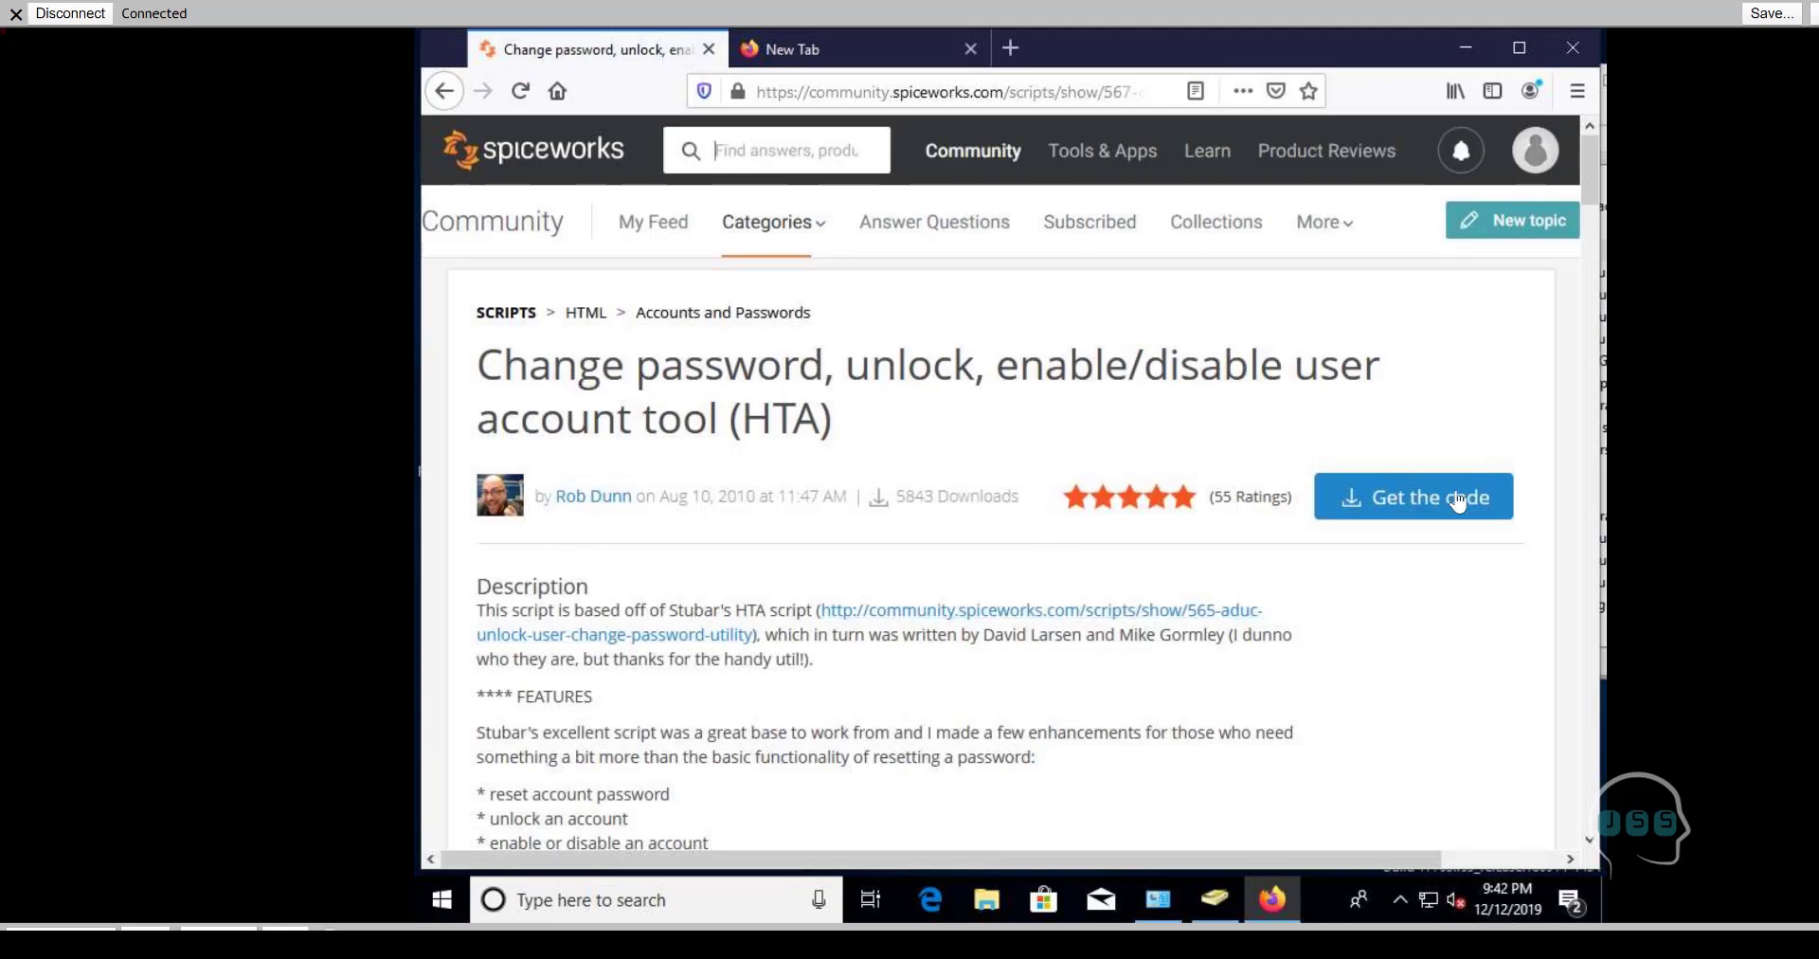
pyautogui.moveTo(1393, 152)
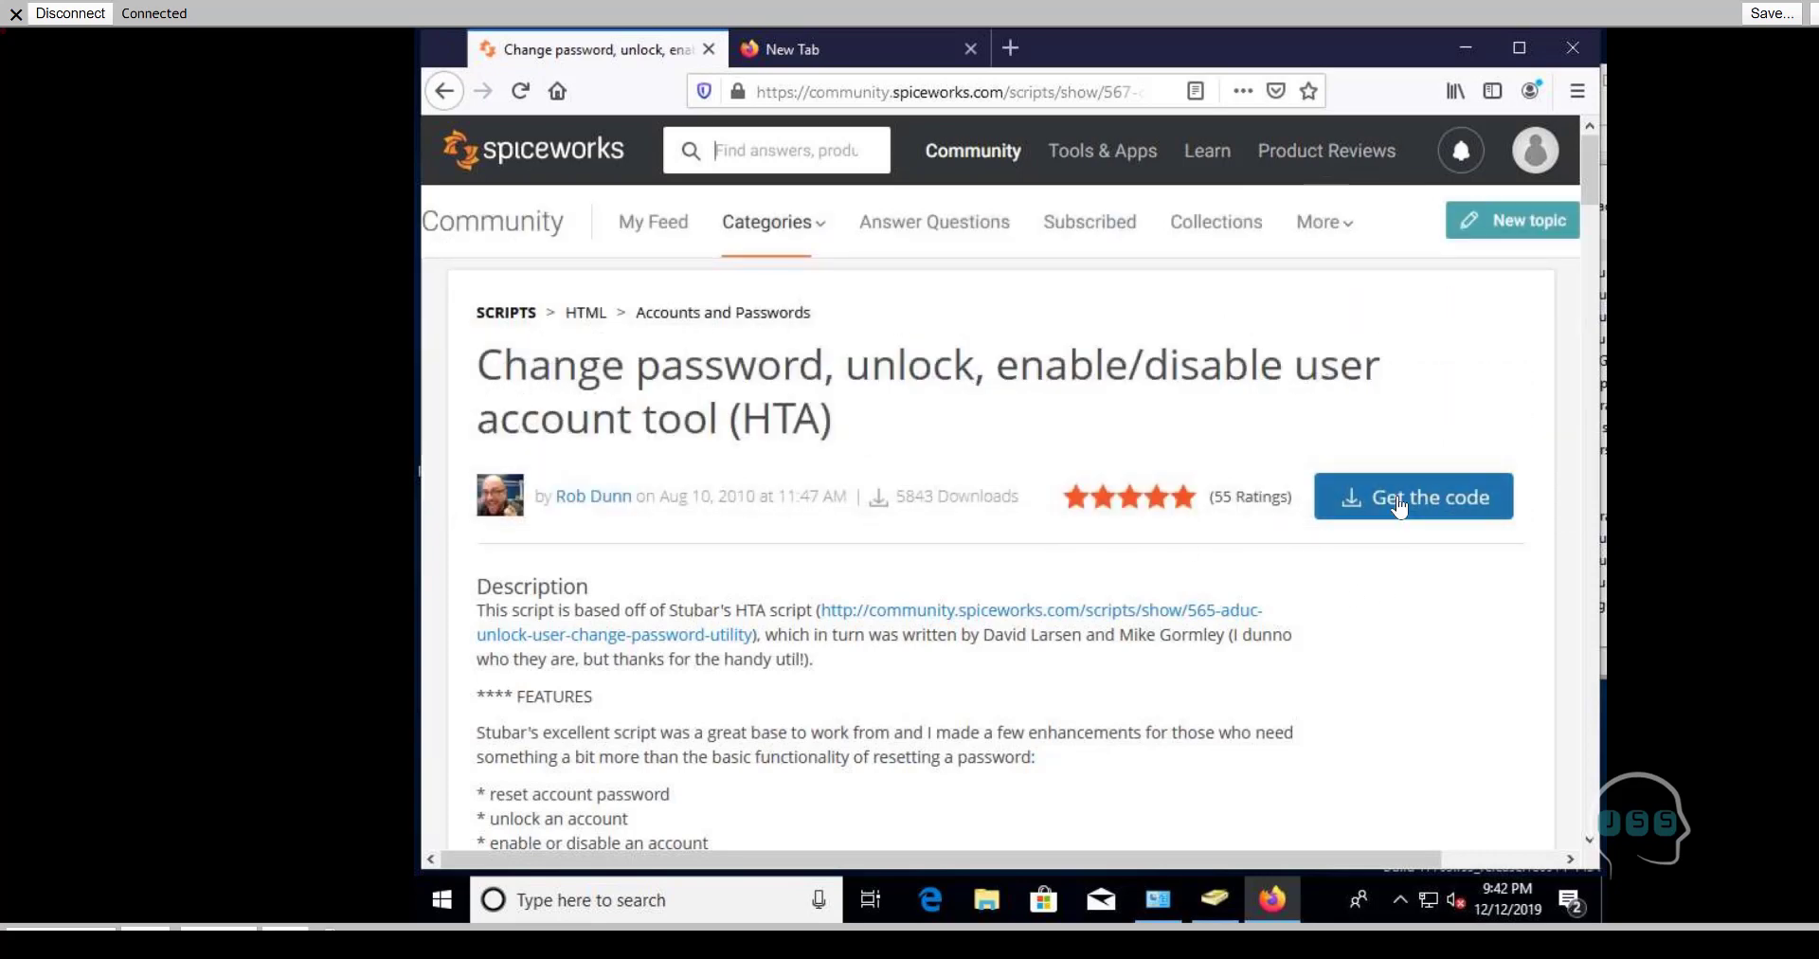
pyautogui.click(1412, 497)
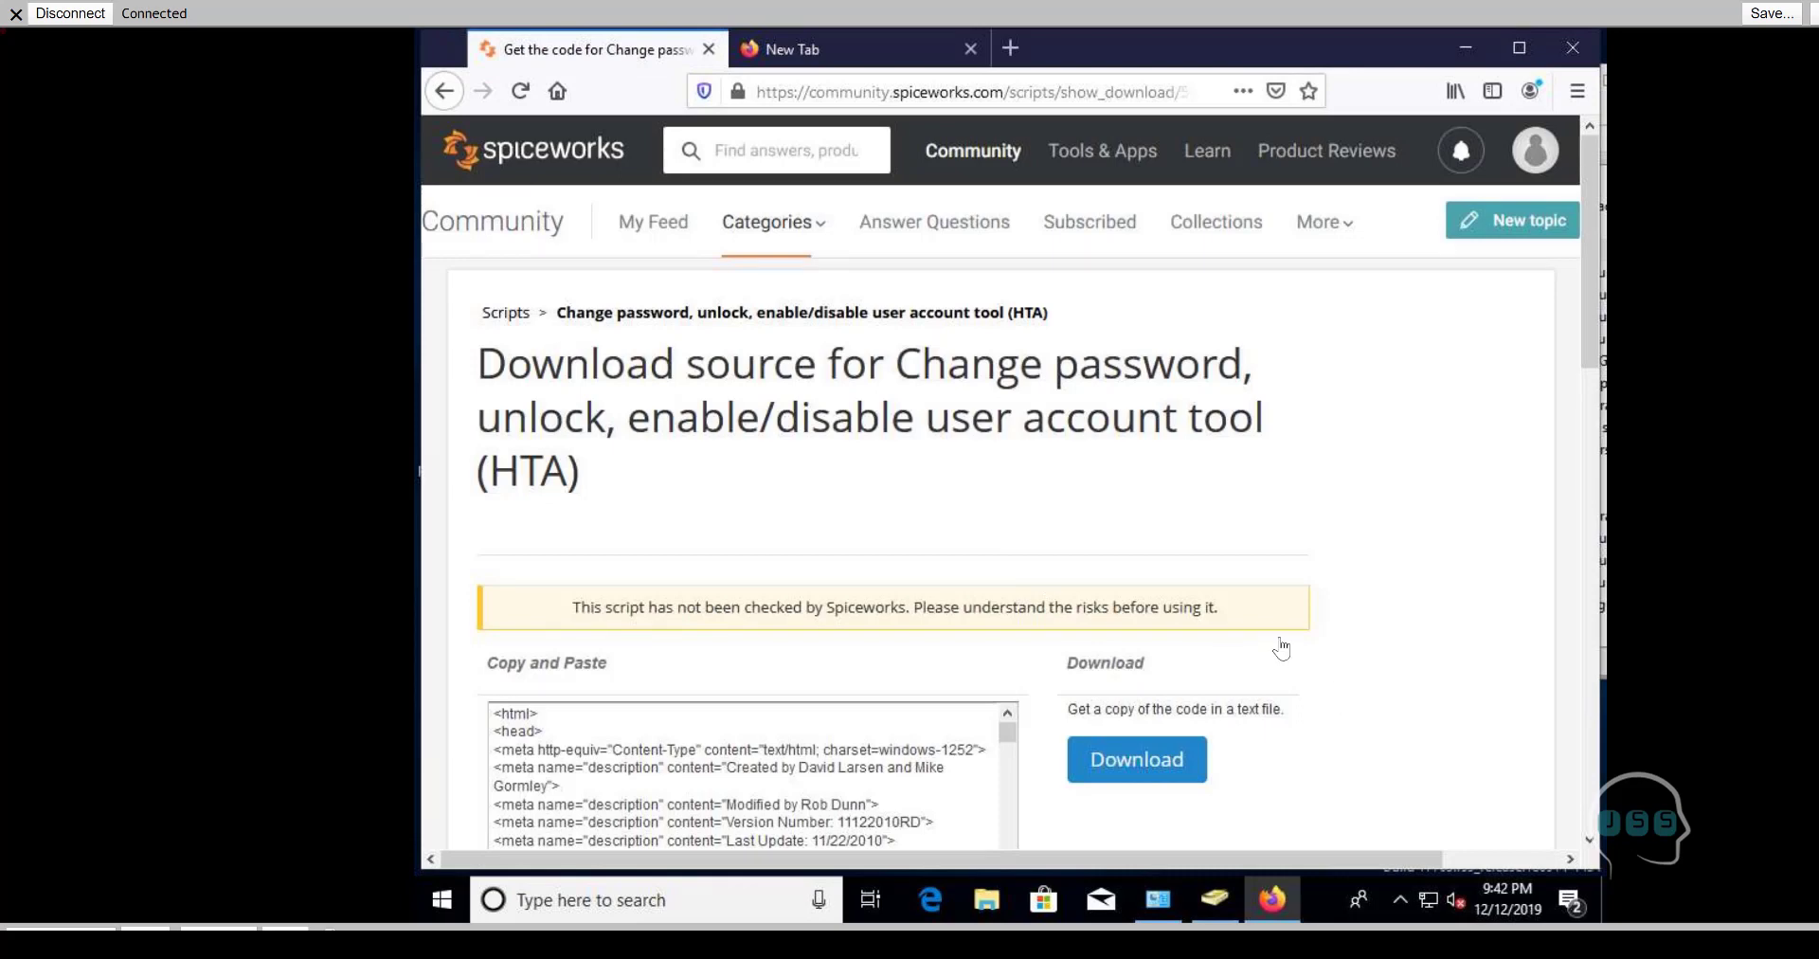
# Step: Download the script source as a text file using the Save File option
pyautogui.press('End')
pyautogui.press('Home')
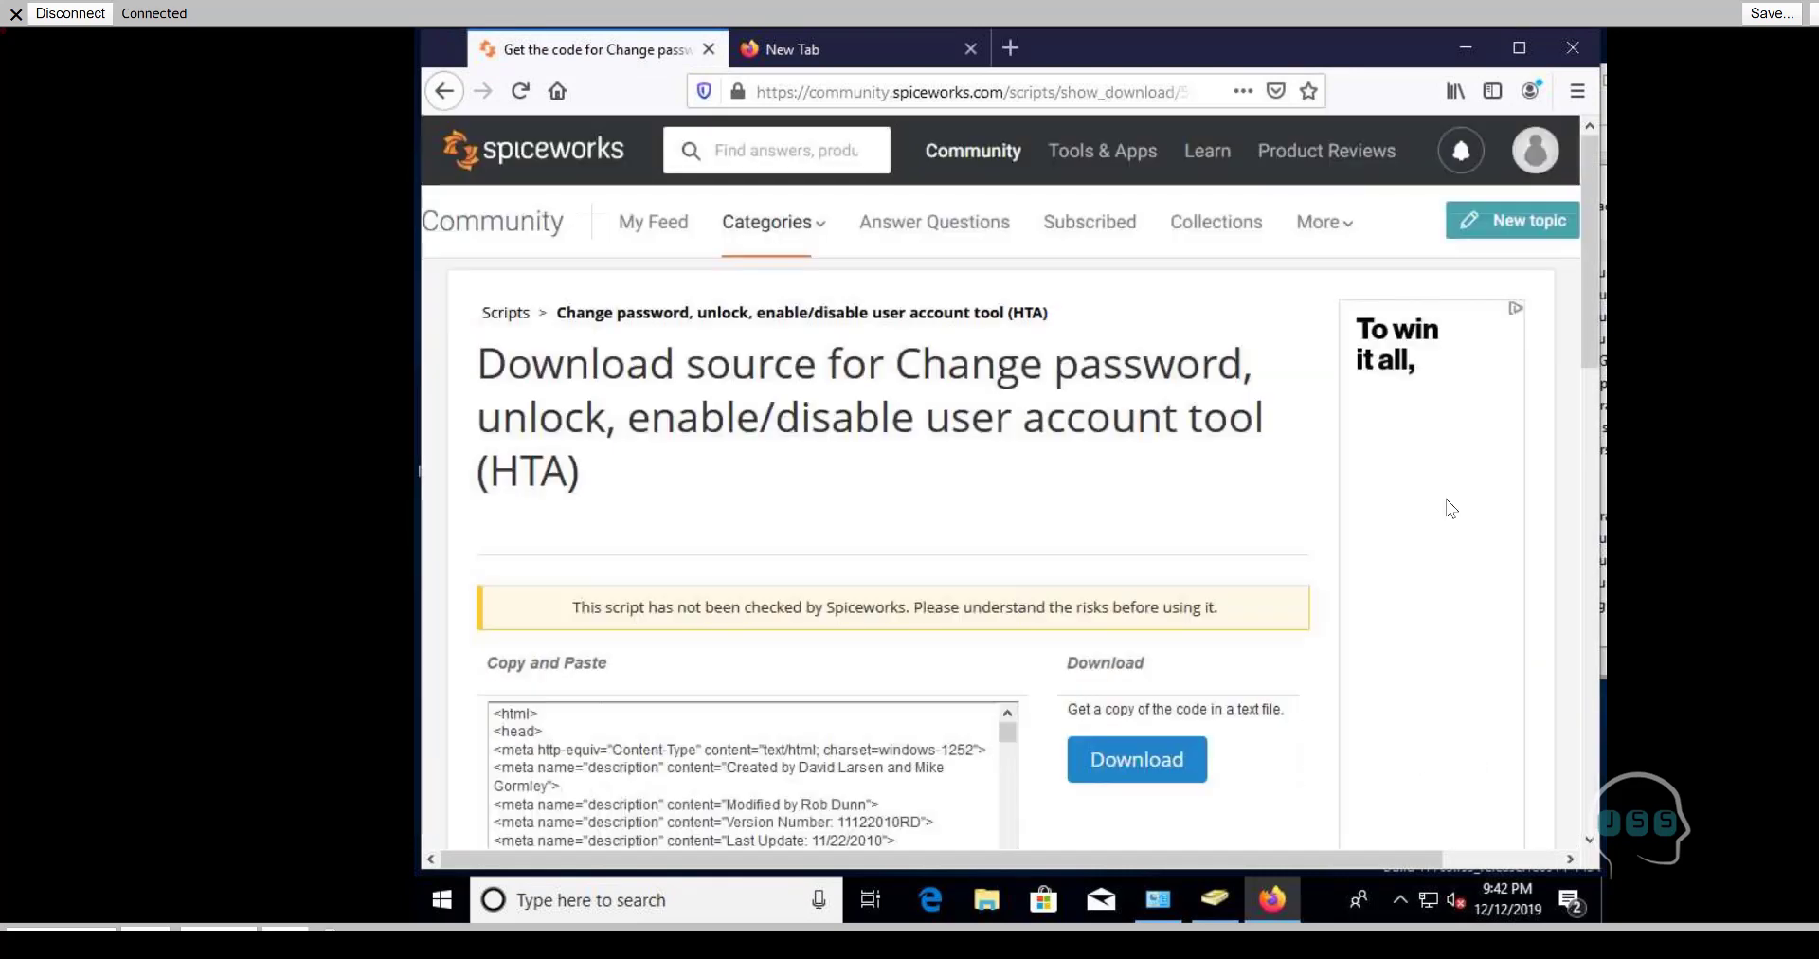
pyautogui.click(1172, 775)
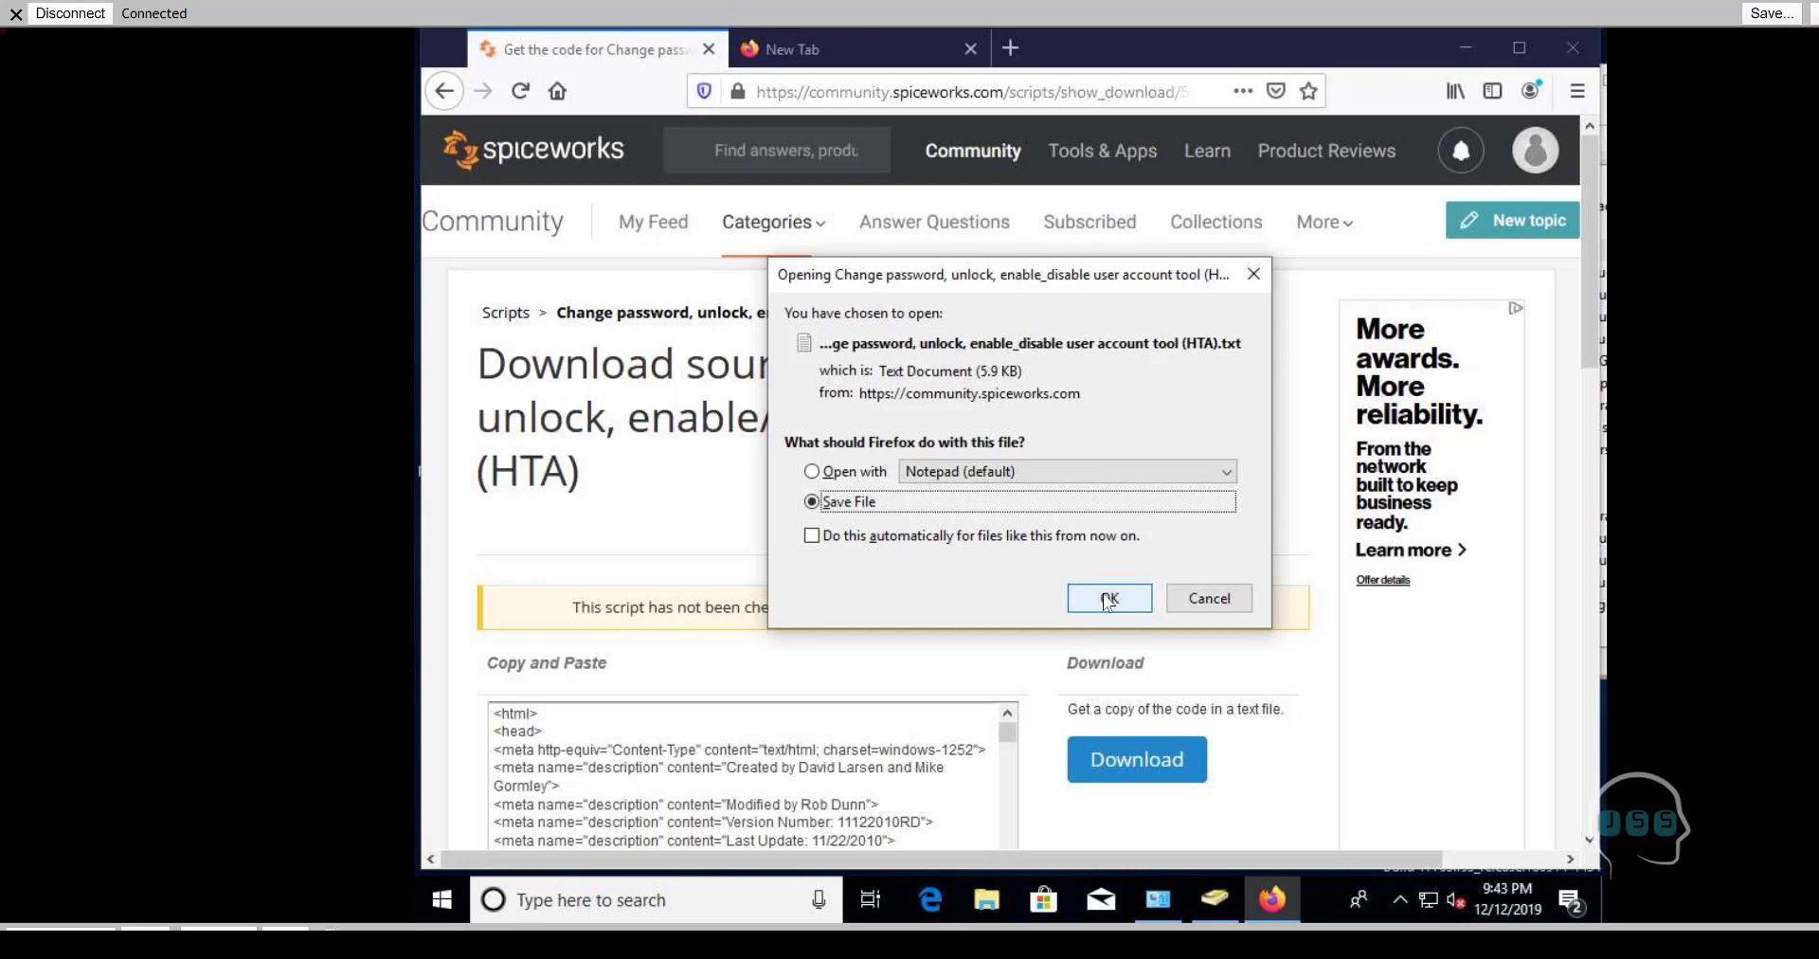
pyautogui.click(1107, 600)
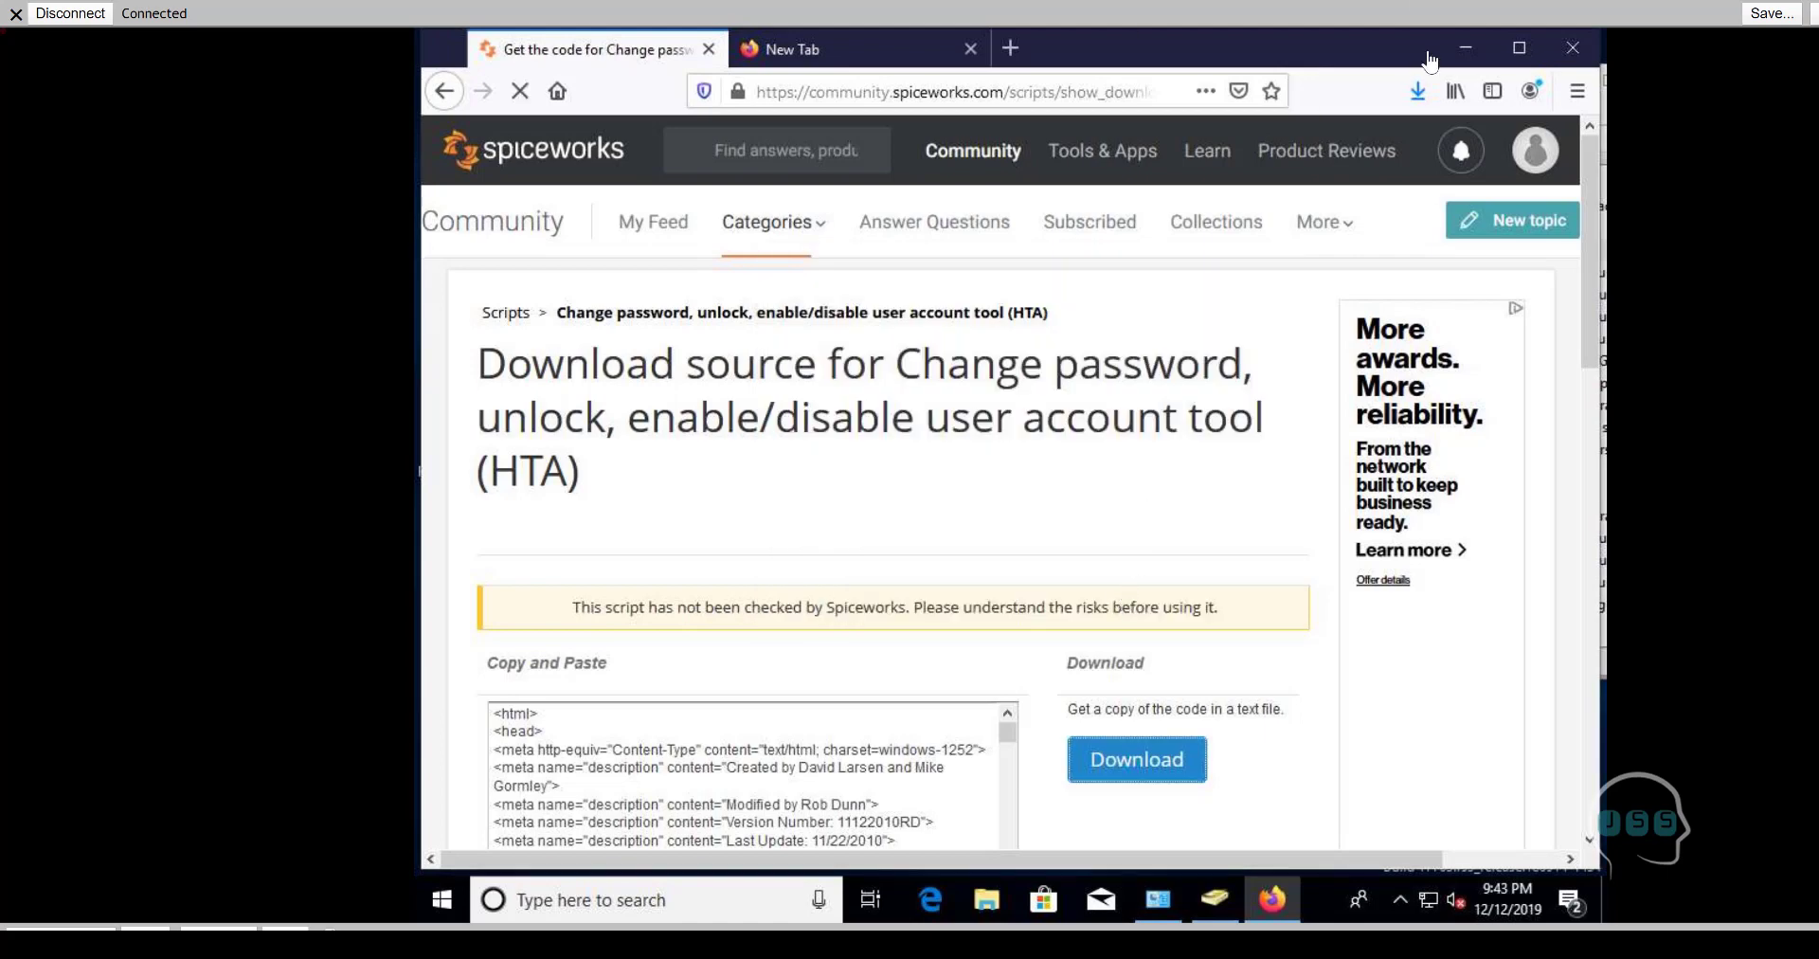
# Step: Show the downloaded script in its containing folder and open it for editing in Notepad
pyautogui.click(1417, 92)
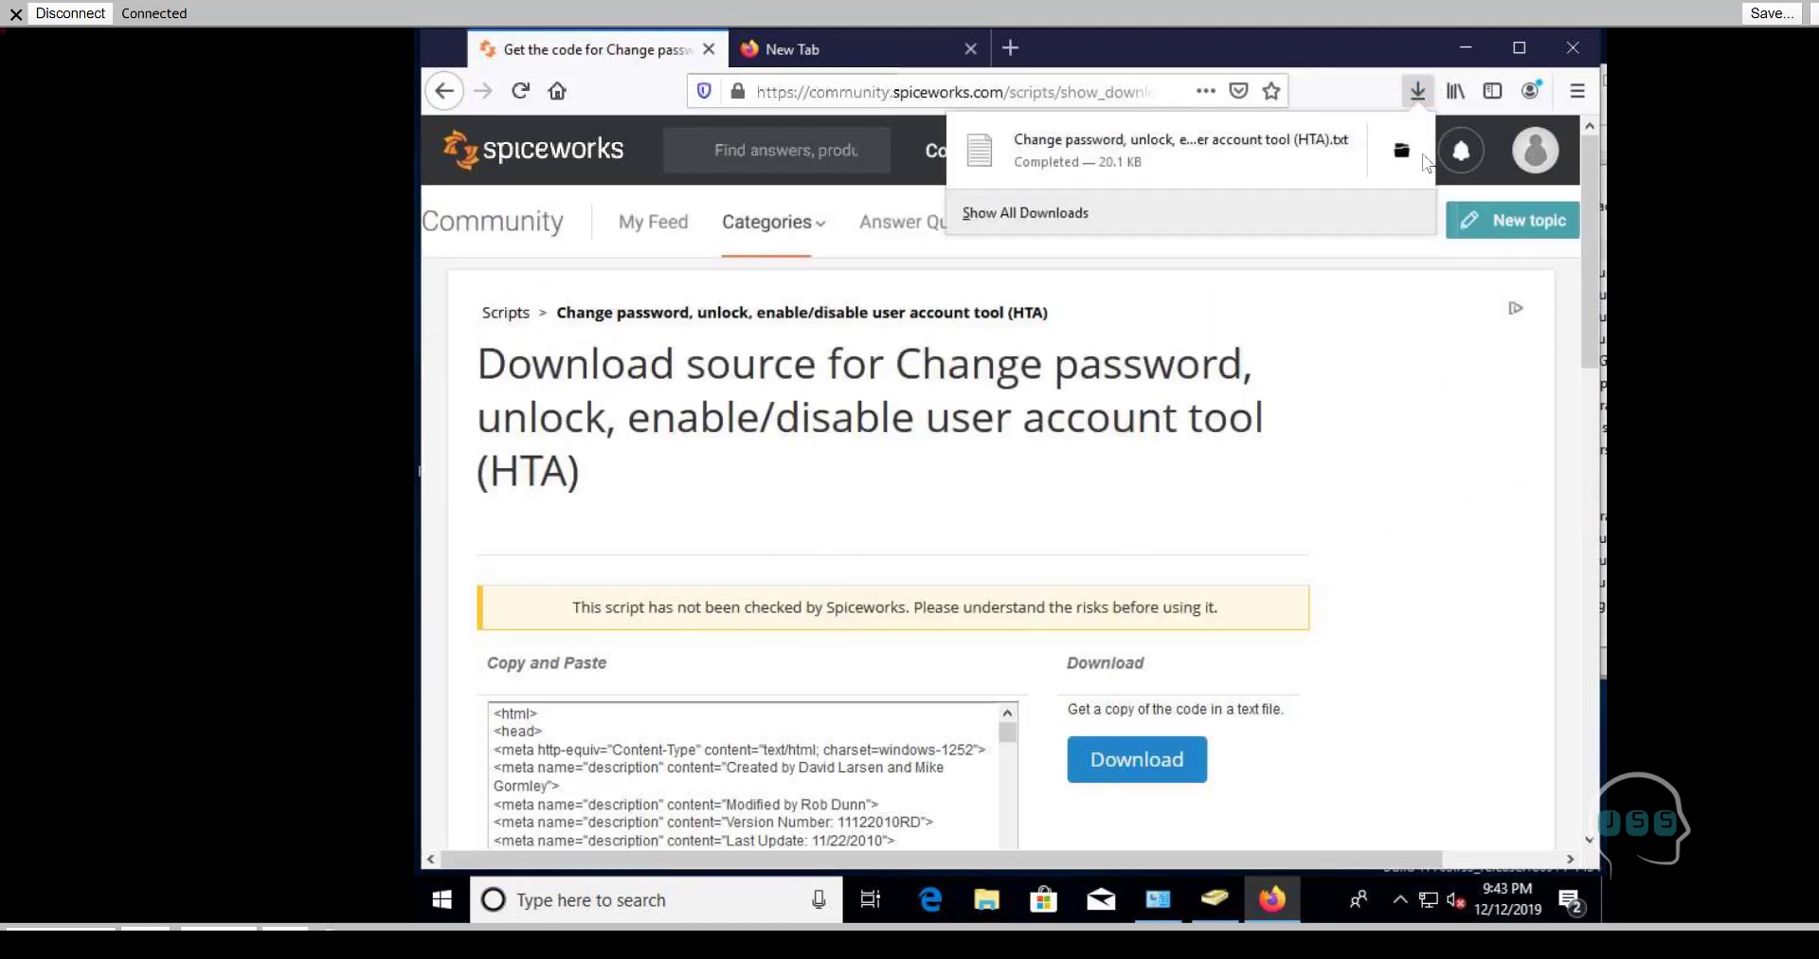
pyautogui.click(1406, 153)
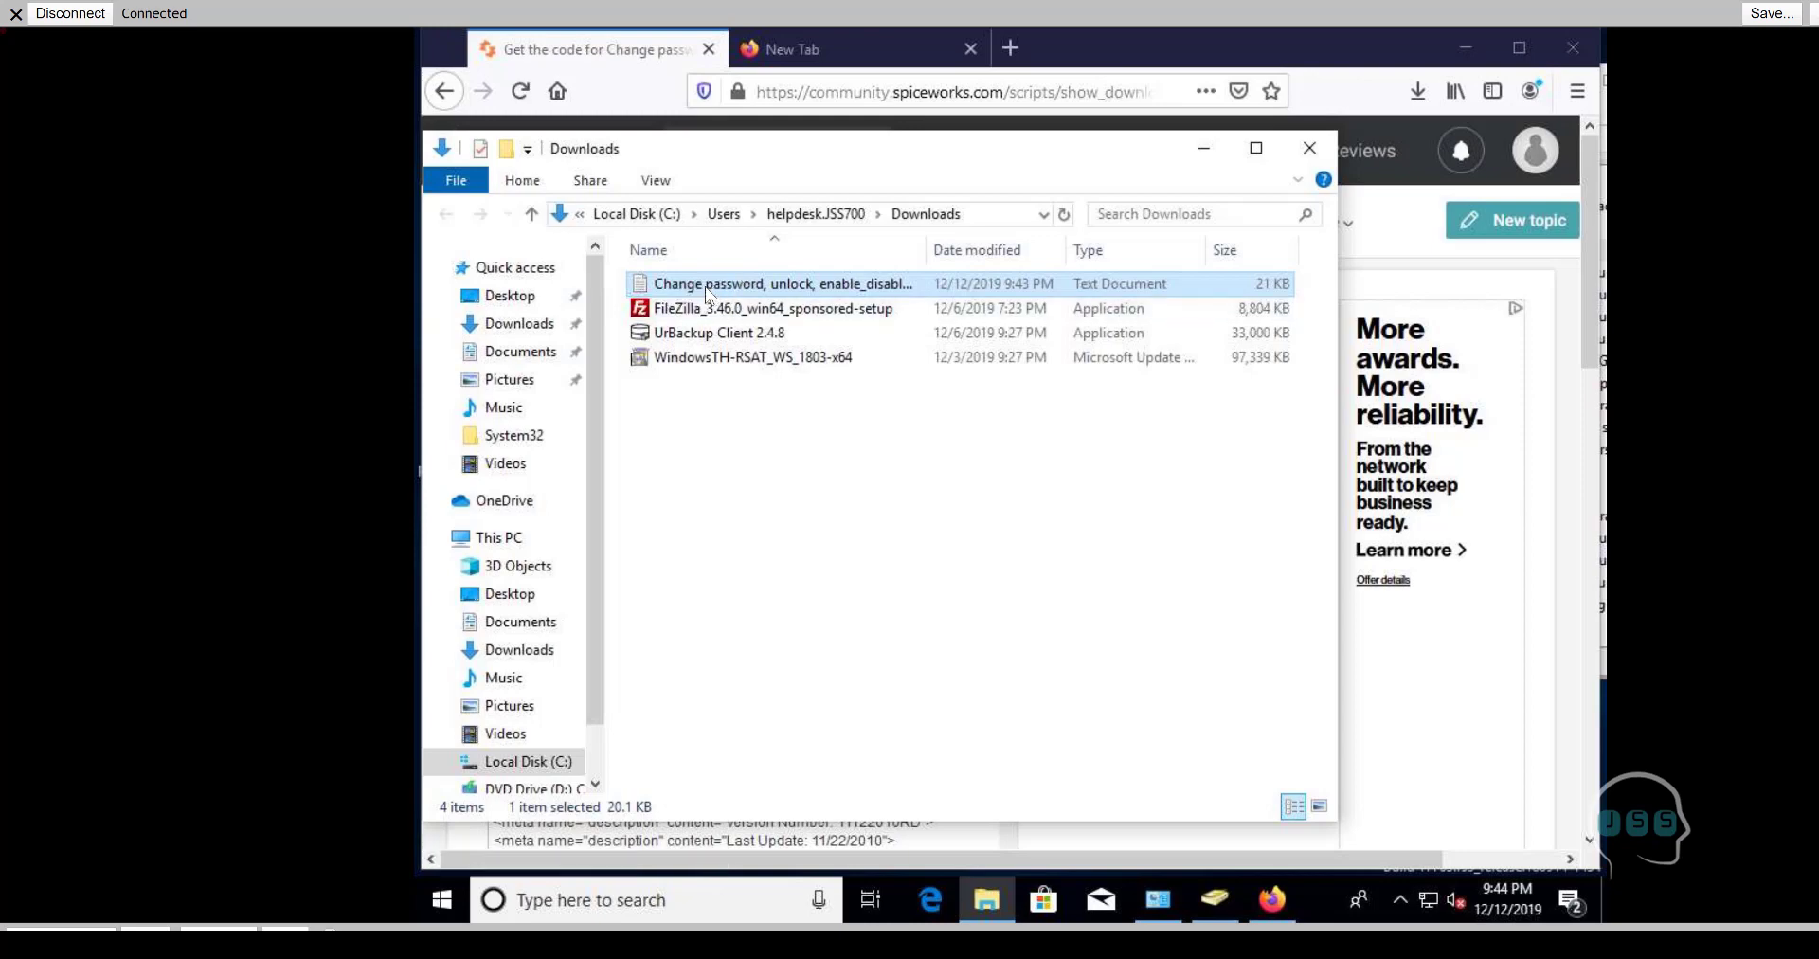
pyautogui.rightClick(705, 286)
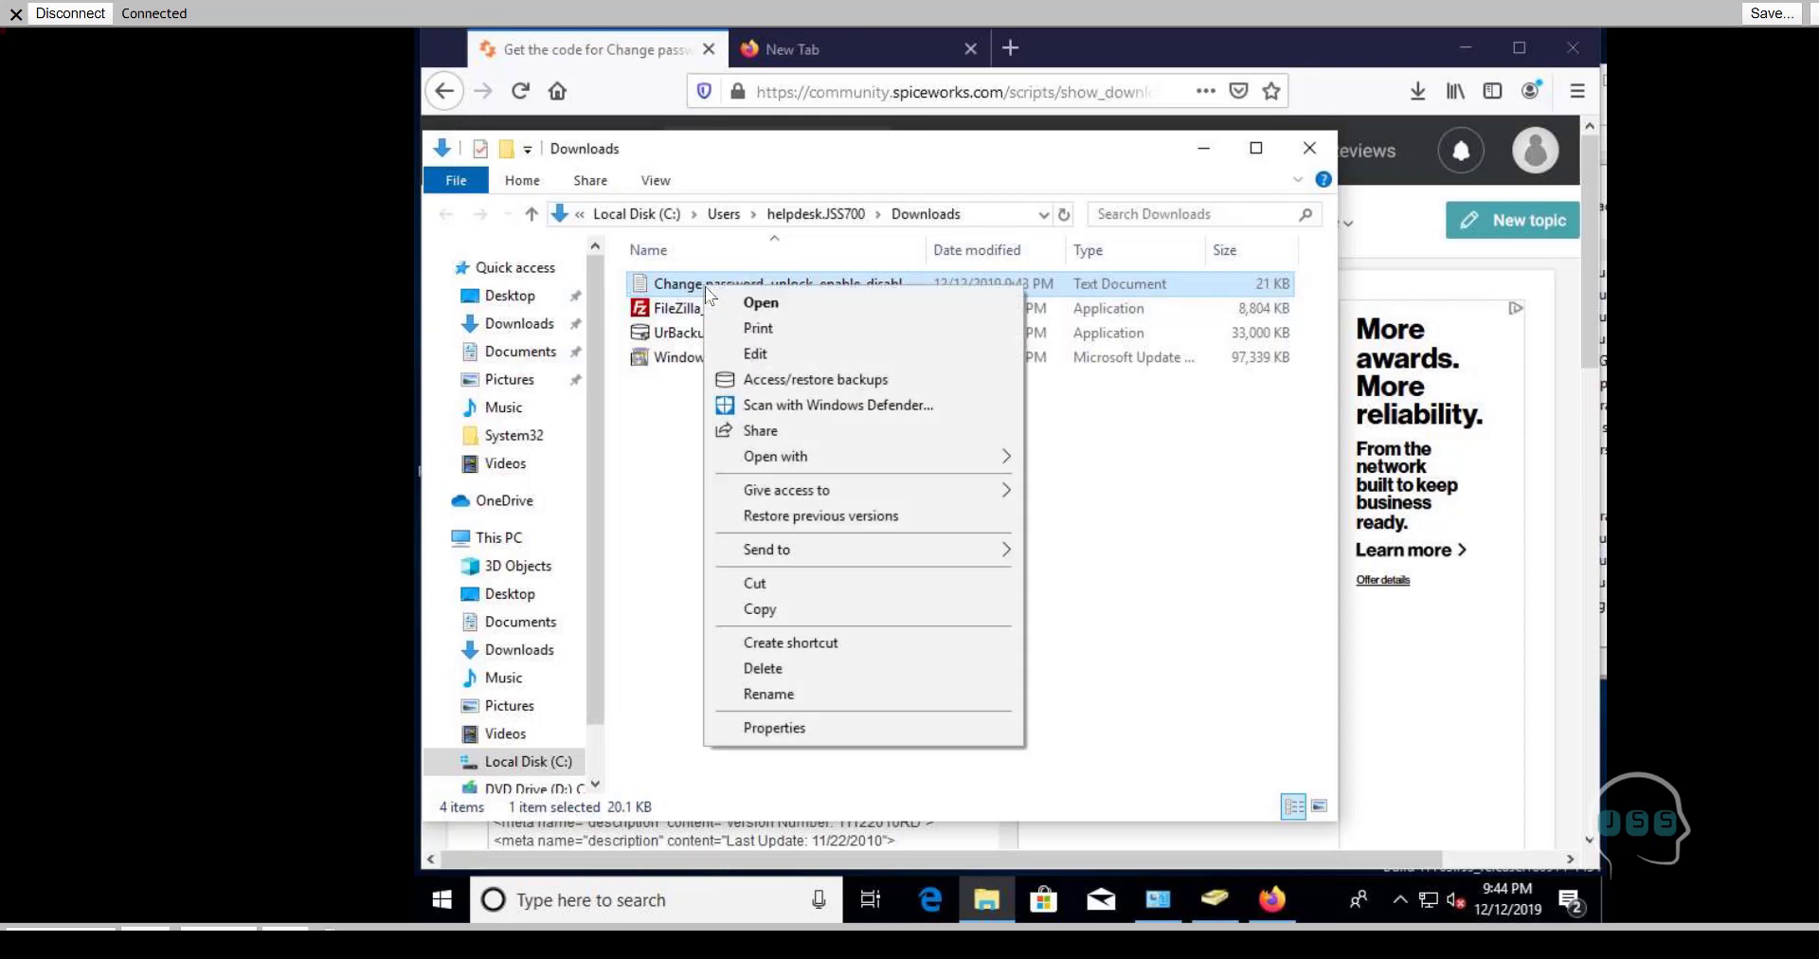
pyautogui.click(753, 356)
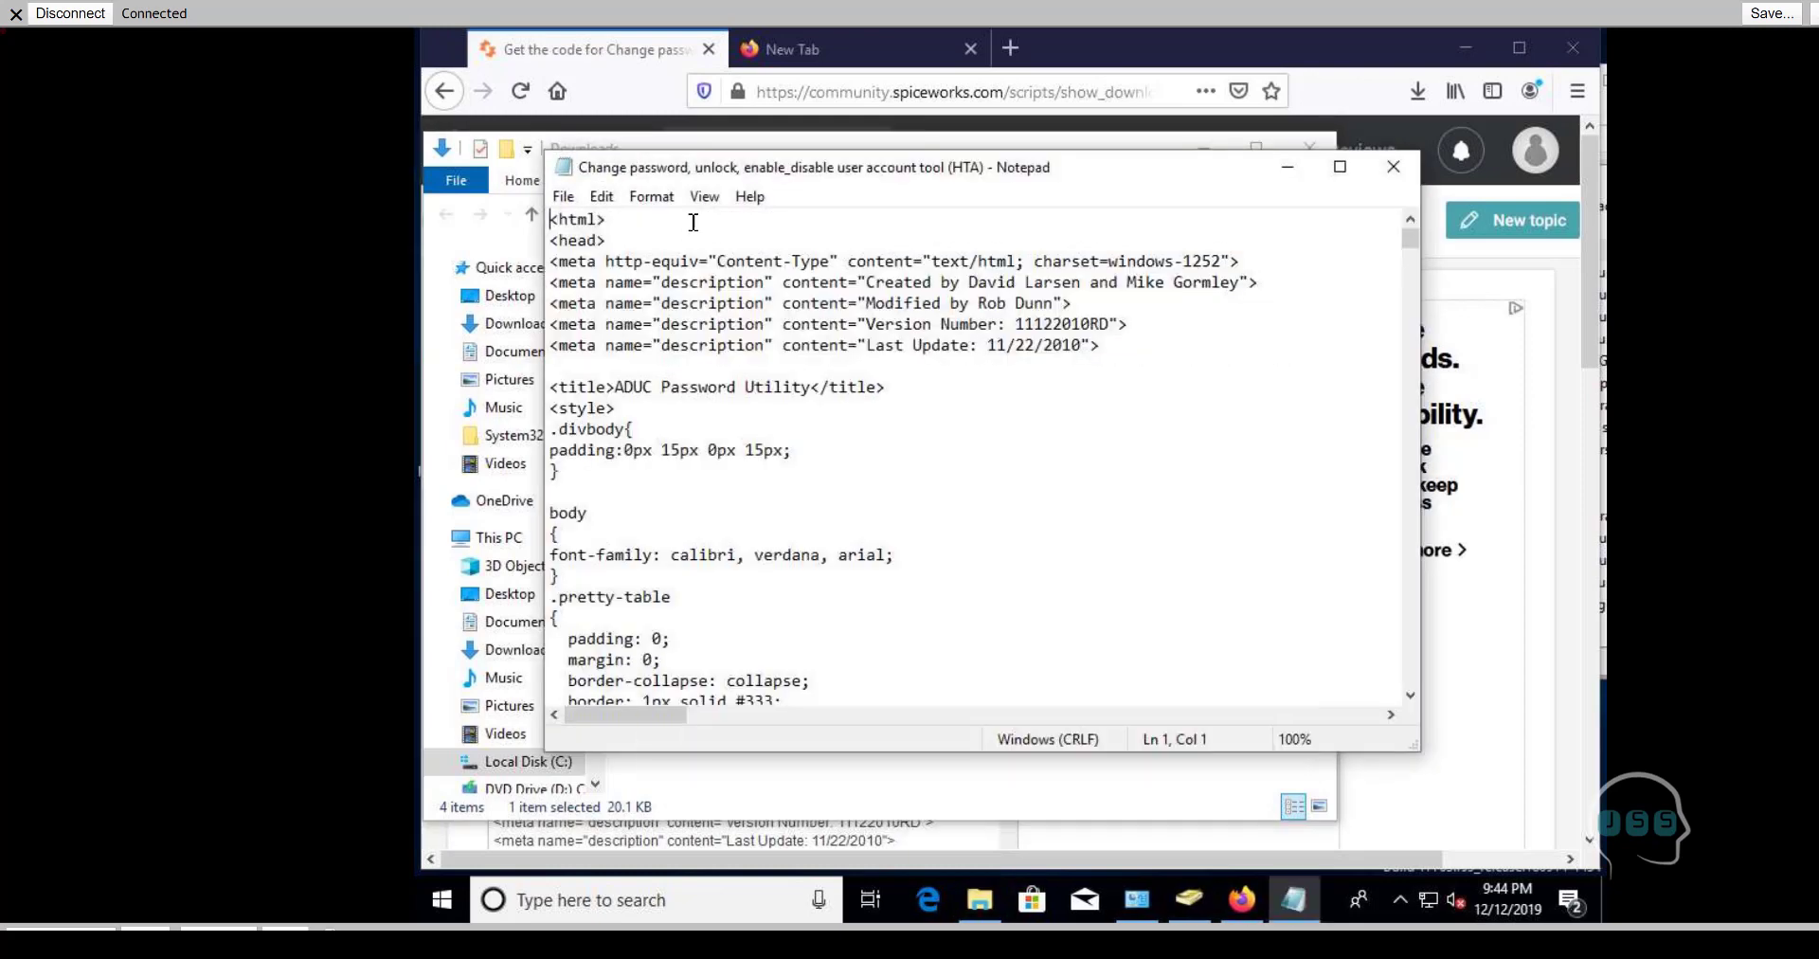
# Step: Prepare to save a copy of the script as All Files with the .hta extension added to its name
pyautogui.click(563, 197)
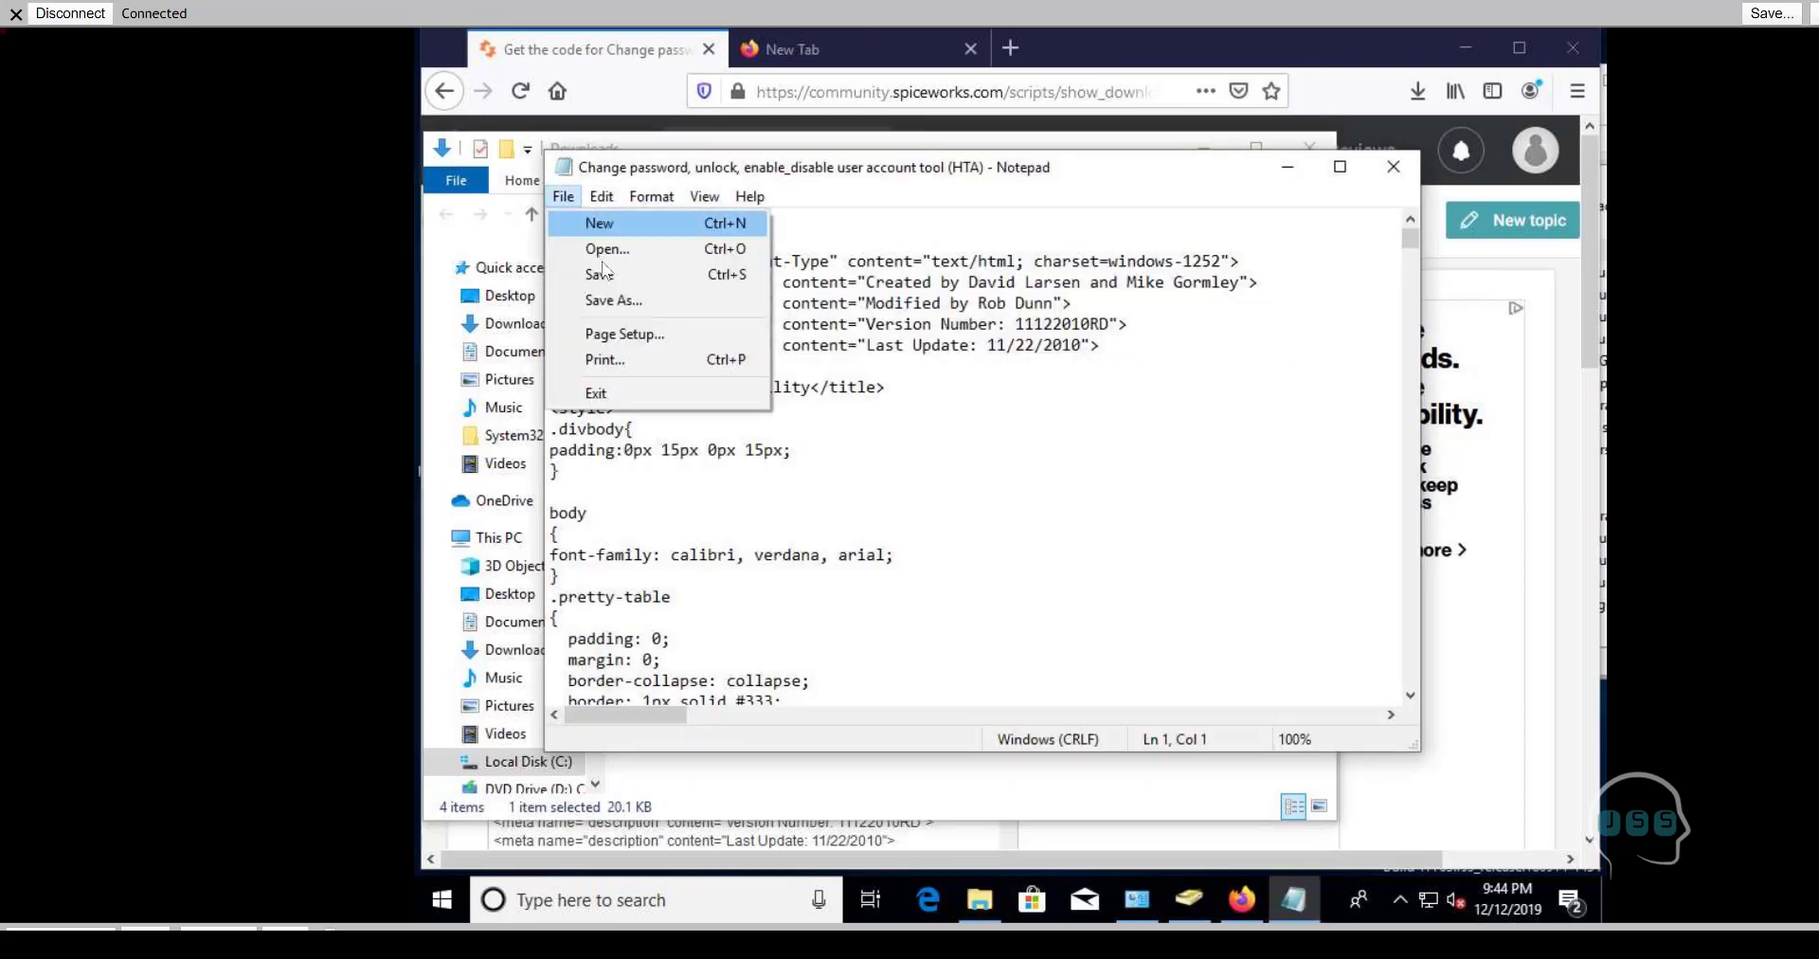
pyautogui.click(600, 301)
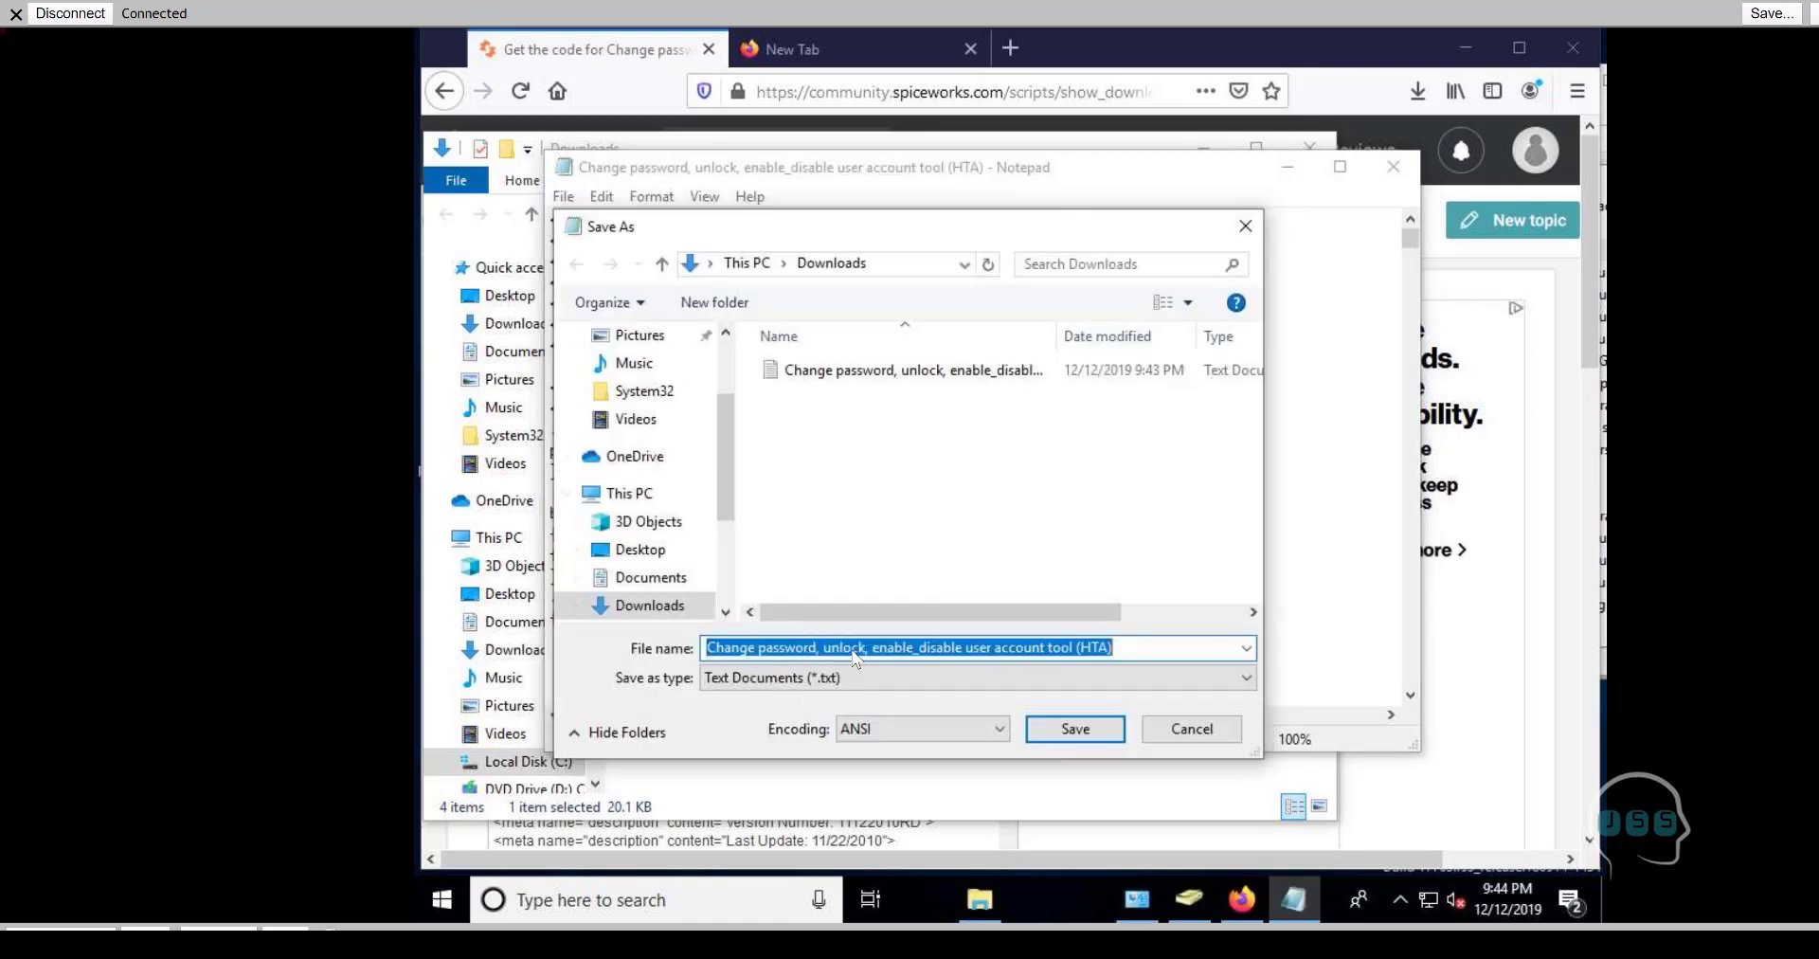
pyautogui.click(830, 679)
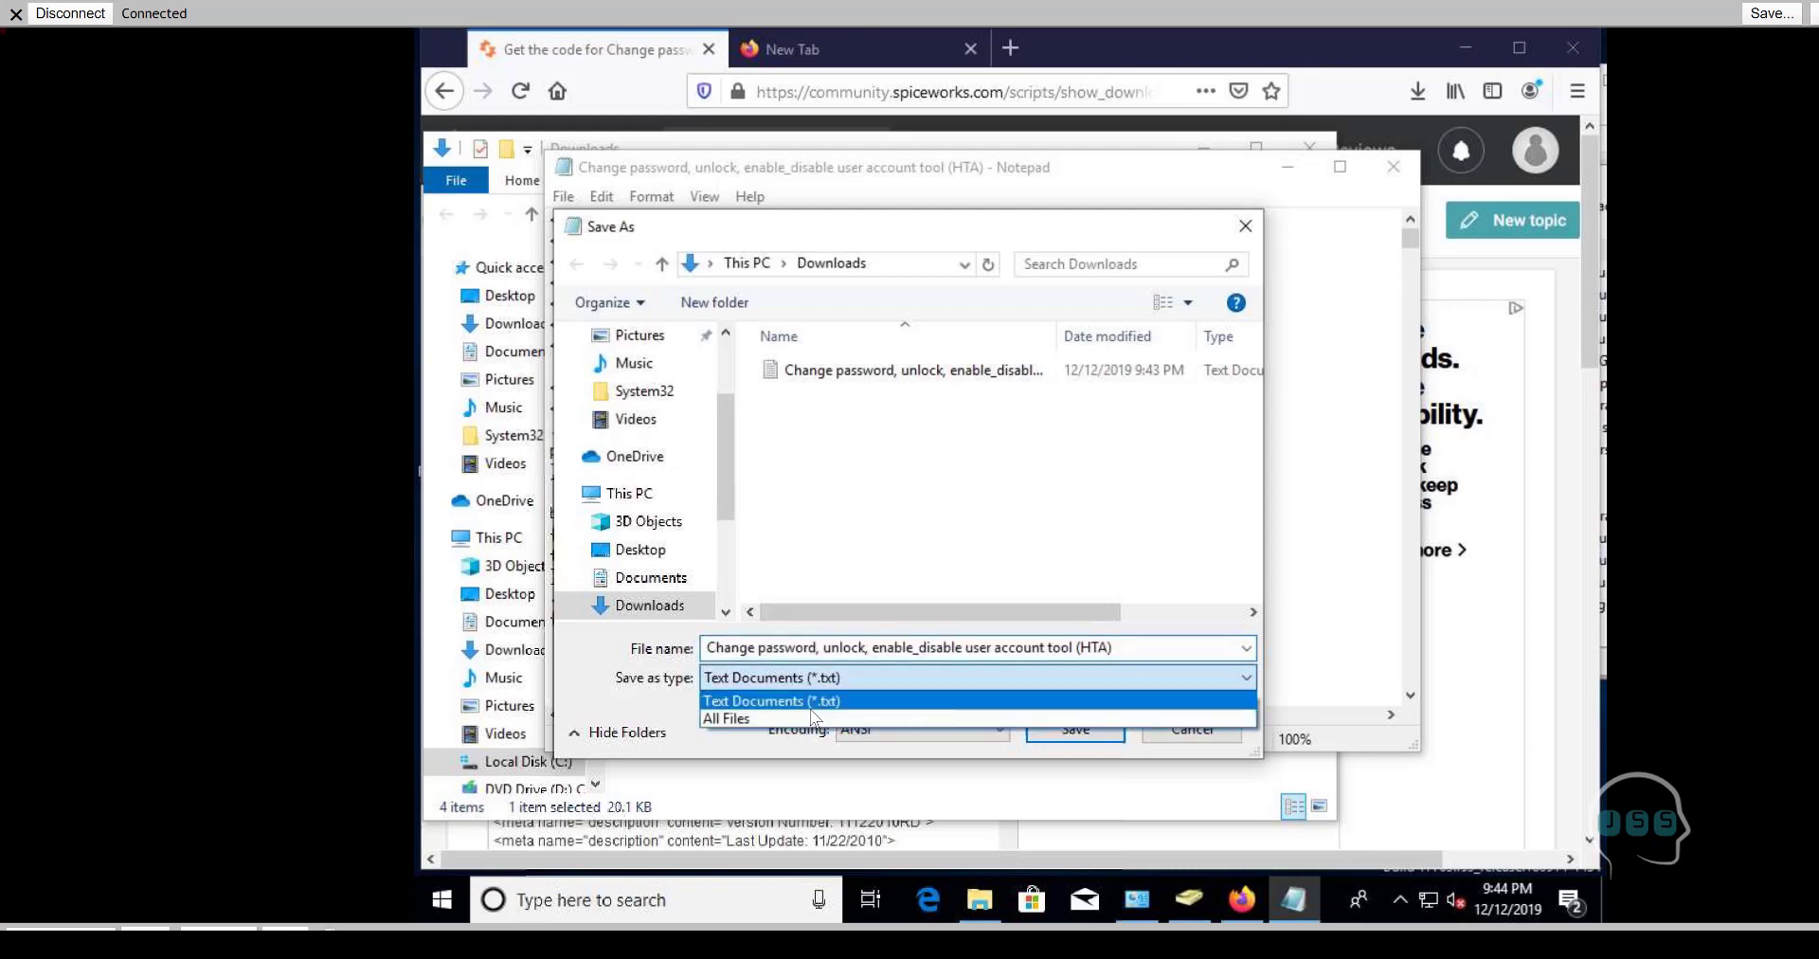
pyautogui.click(800, 725)
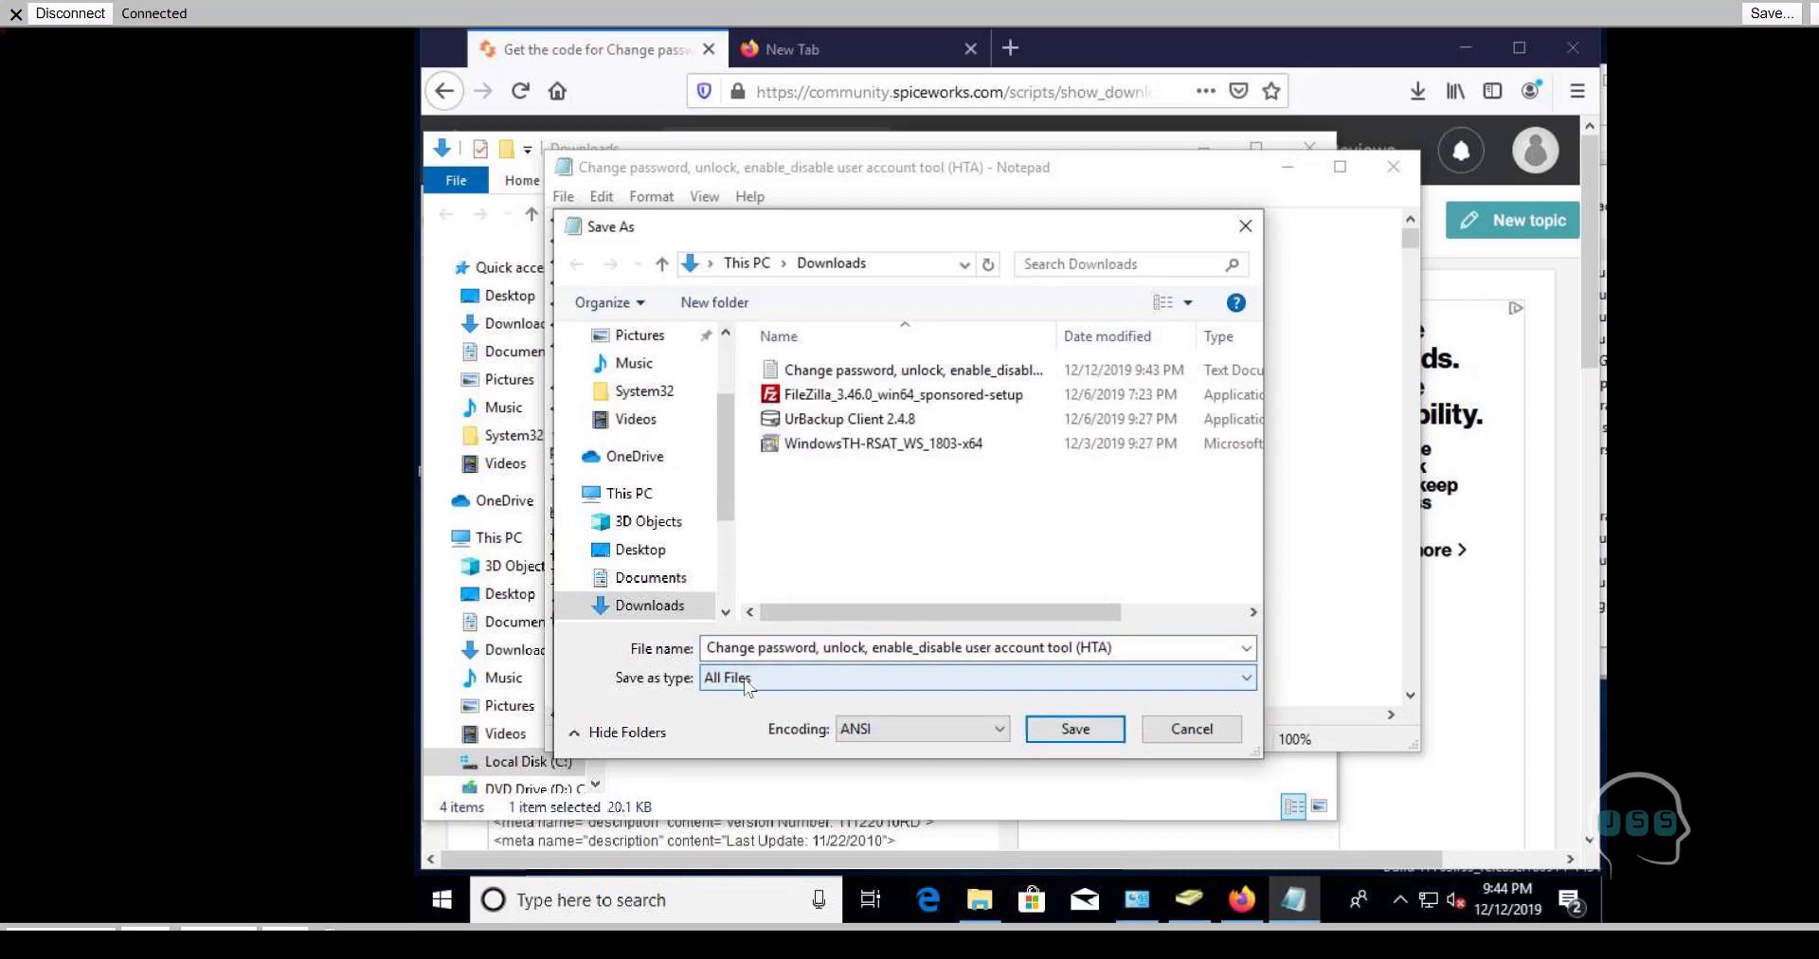
pyautogui.click(1166, 650)
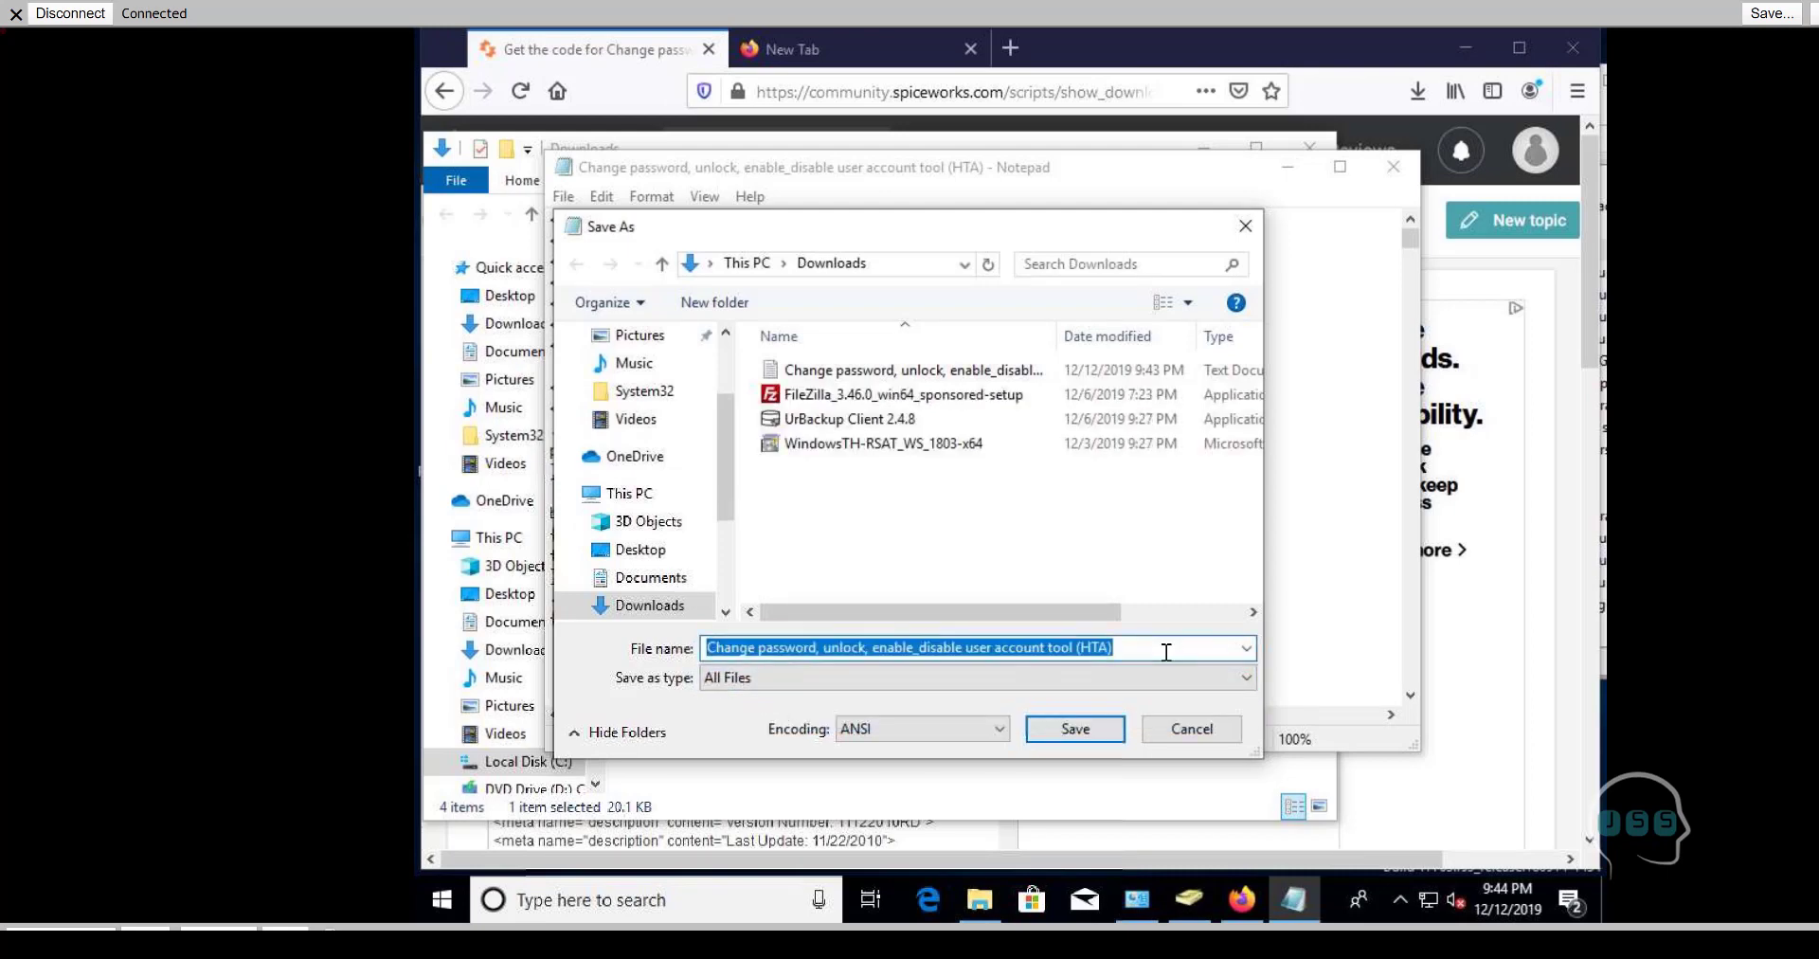
pyautogui.click(1167, 649)
pyautogui.write('.hta')
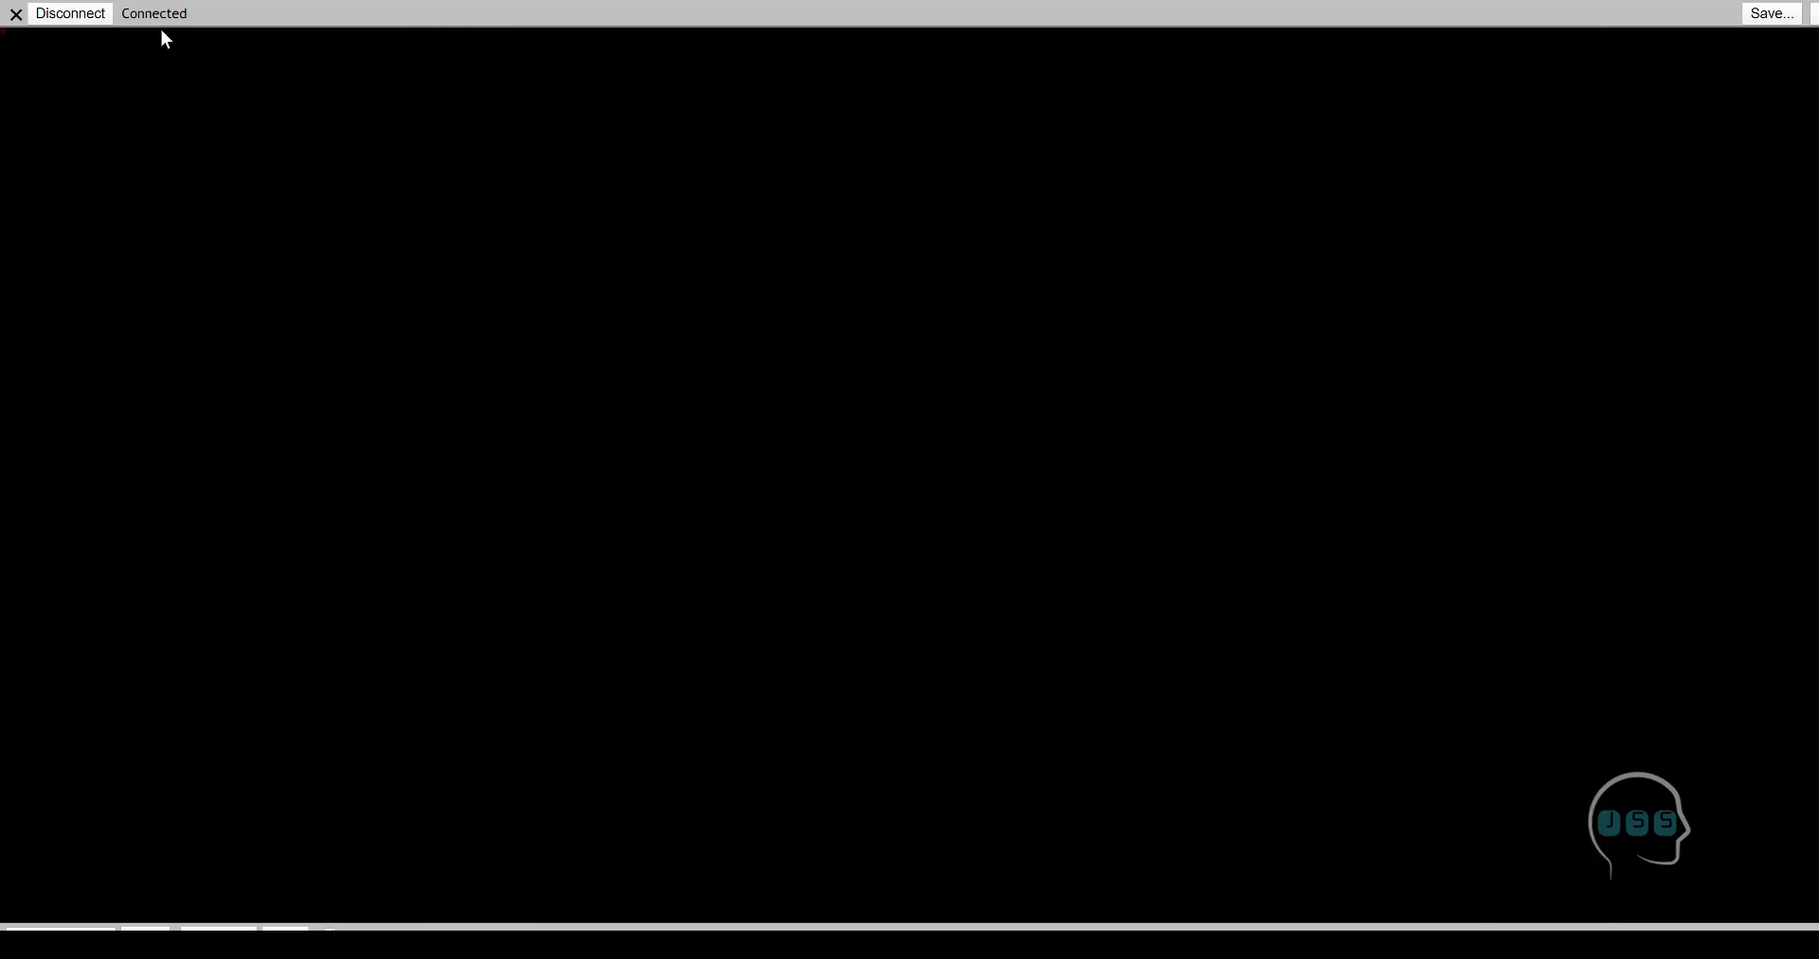
# Step: Restore the blank remote session by returning to the lab machine list and reconnecting to the helpdesk700 desktop
pyautogui.click(18, 19)
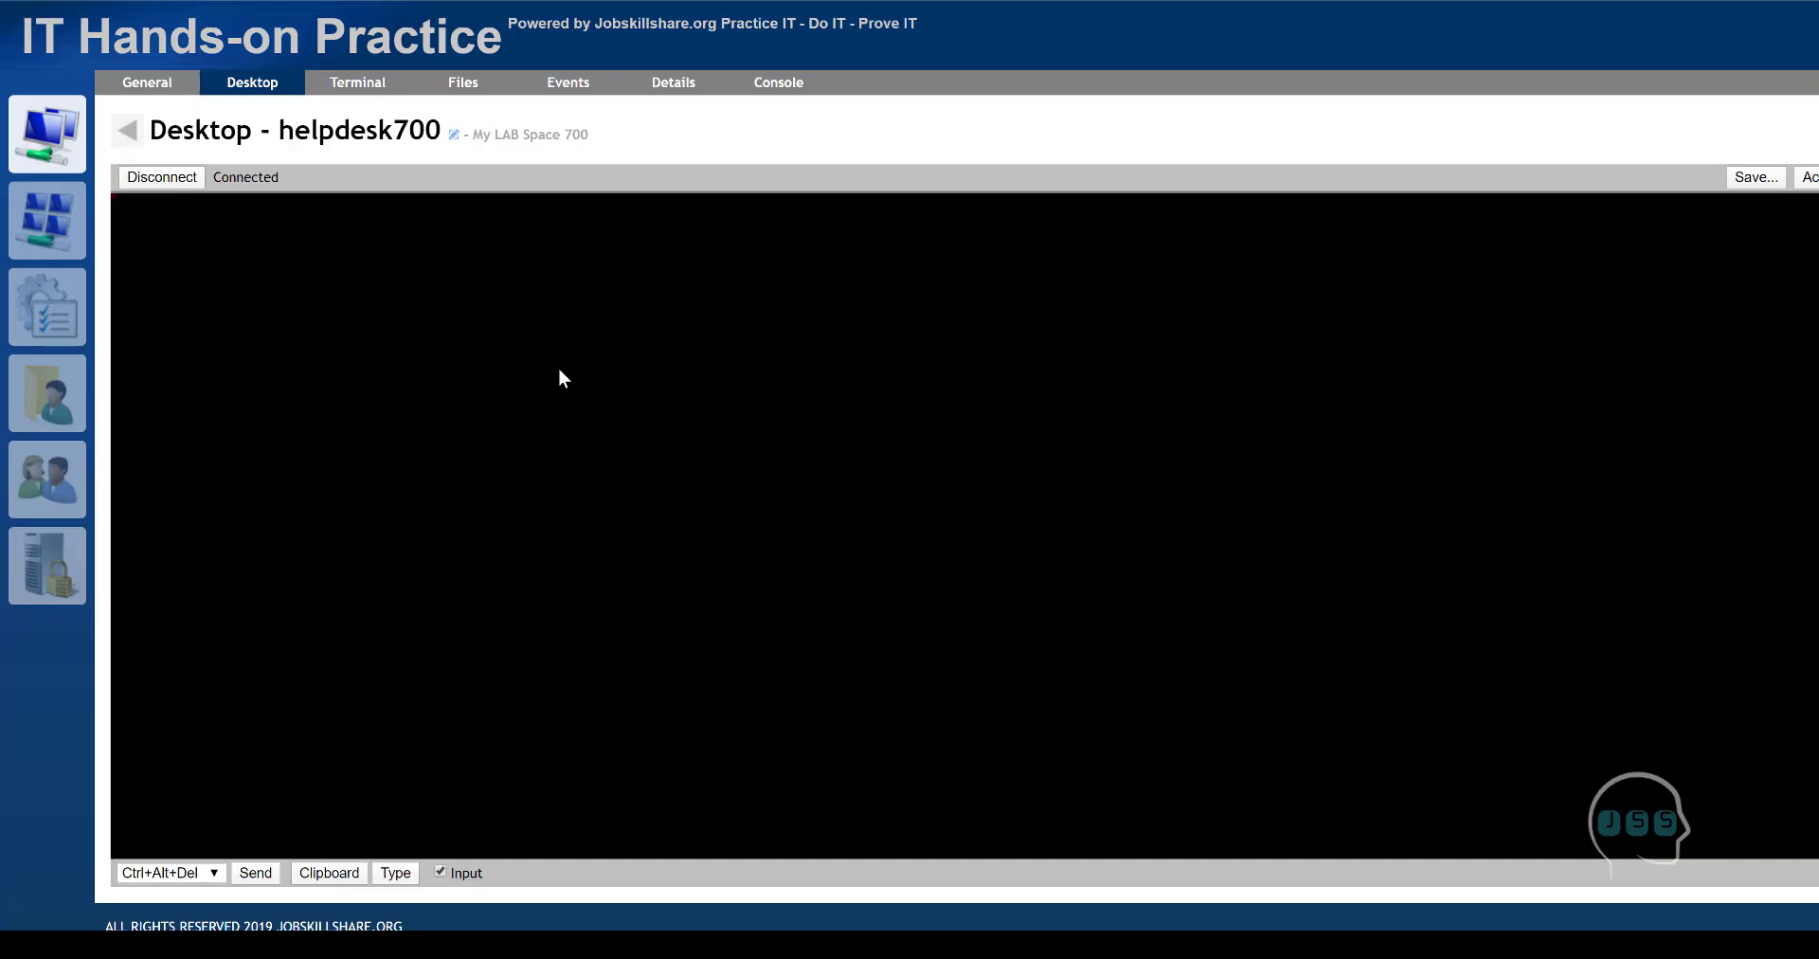
pyautogui.click(128, 132)
pyautogui.click(1349, 732)
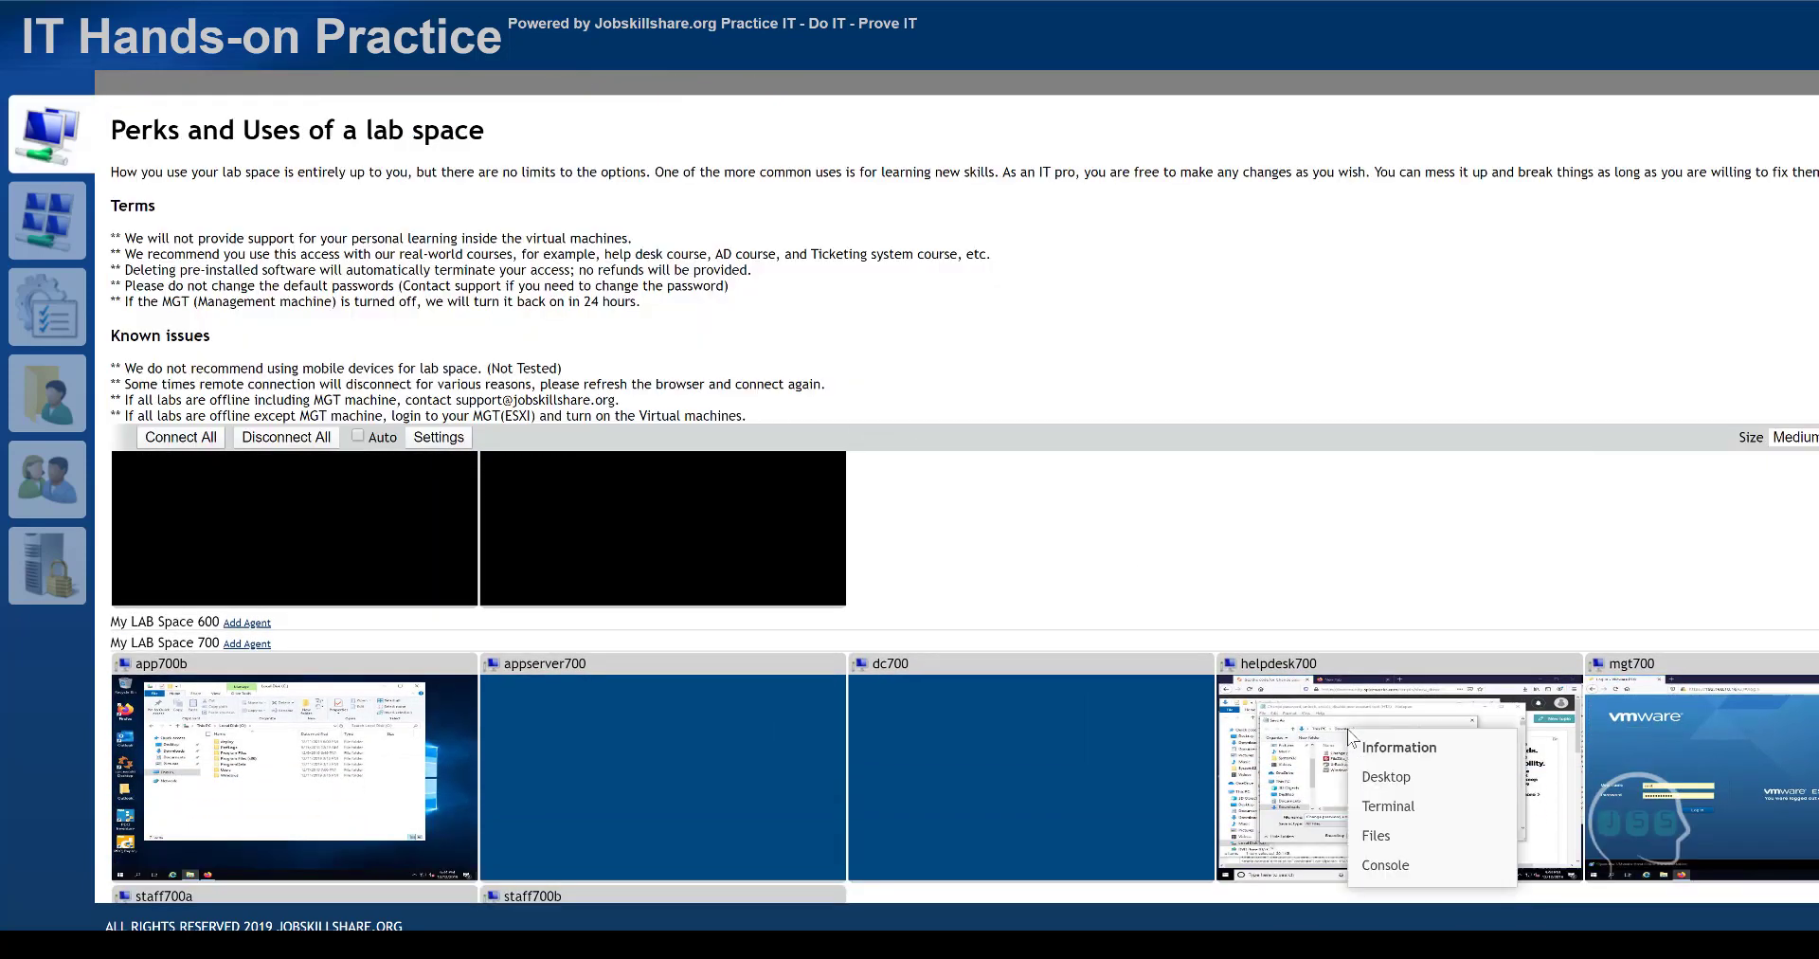
pyautogui.click(1382, 777)
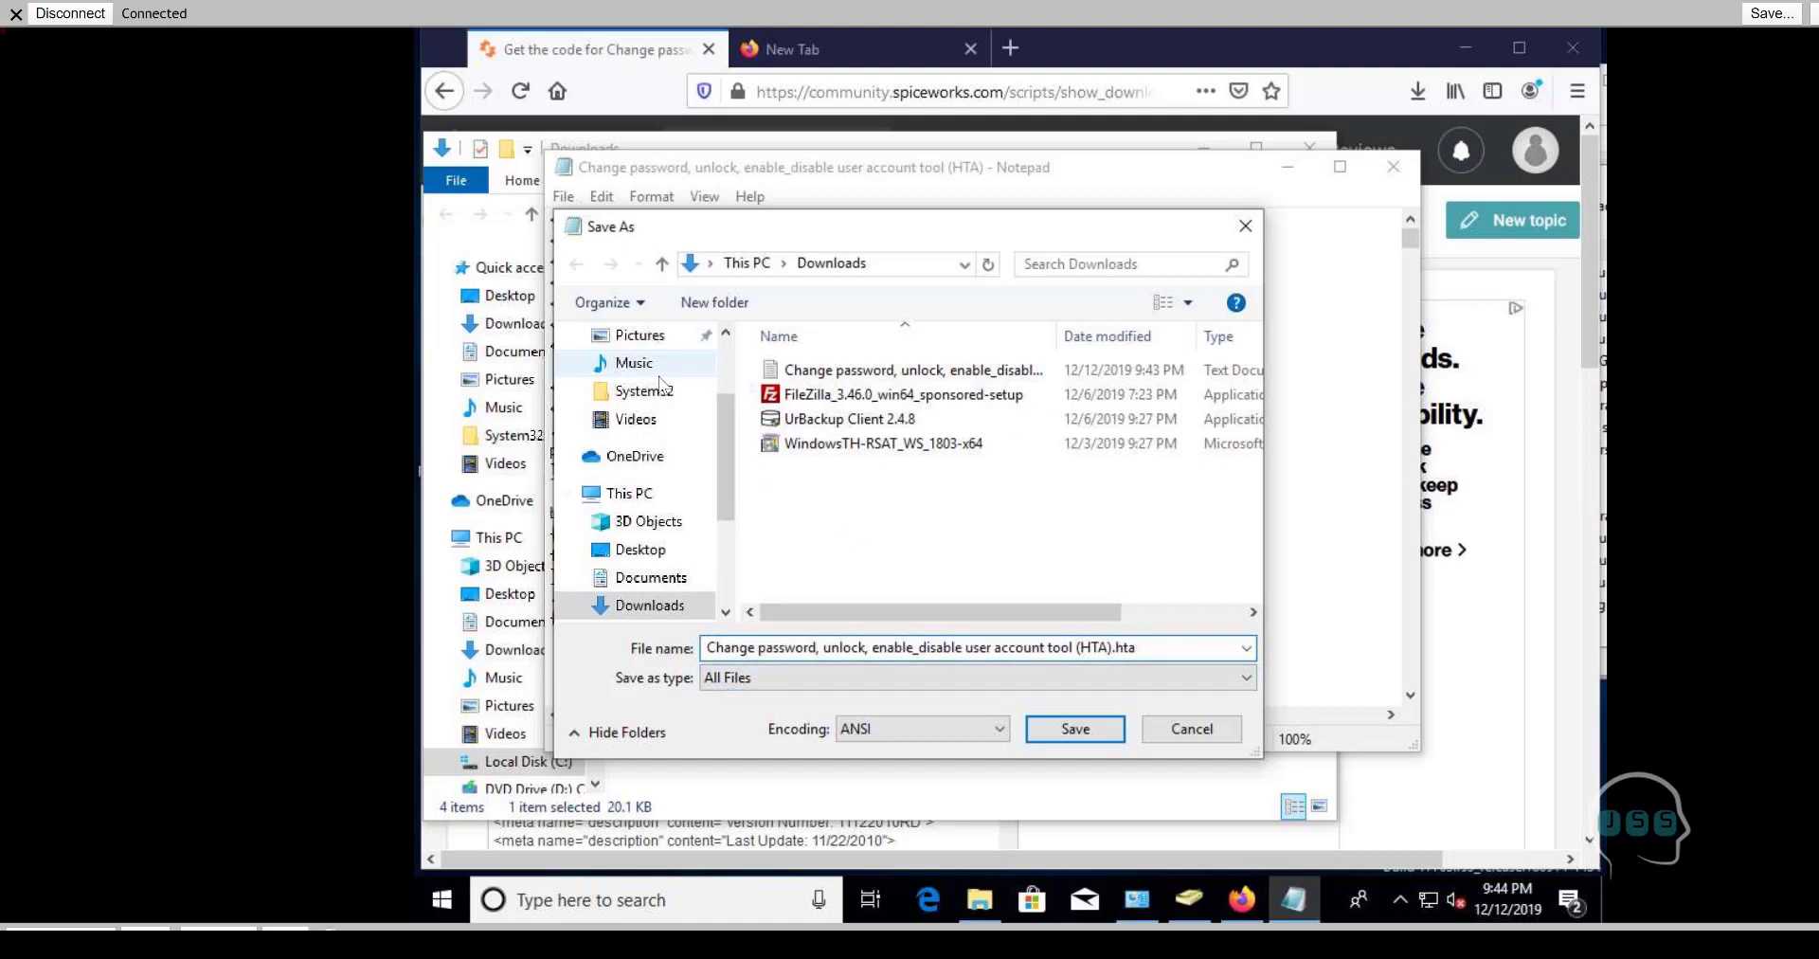
# Step: Save the .hta copy of the script to the Desktop folder
pyautogui.moveTo(728, 468); pyautogui.dragTo(719, 372)
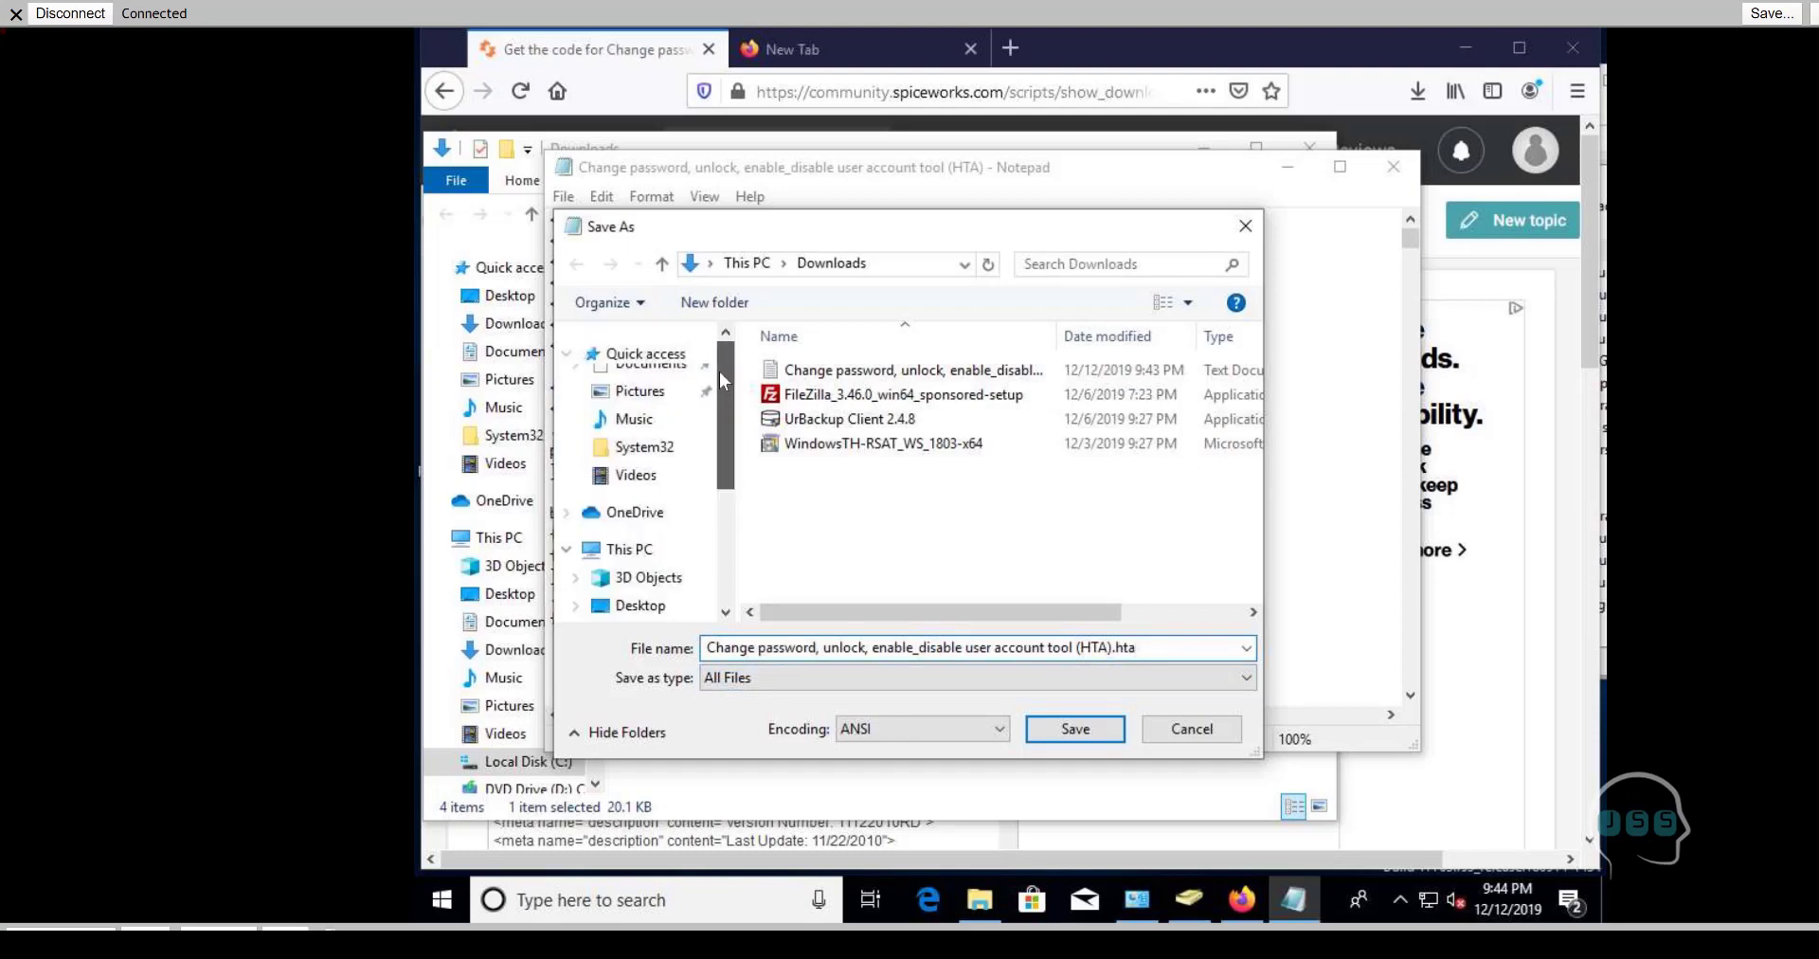
pyautogui.click(651, 388)
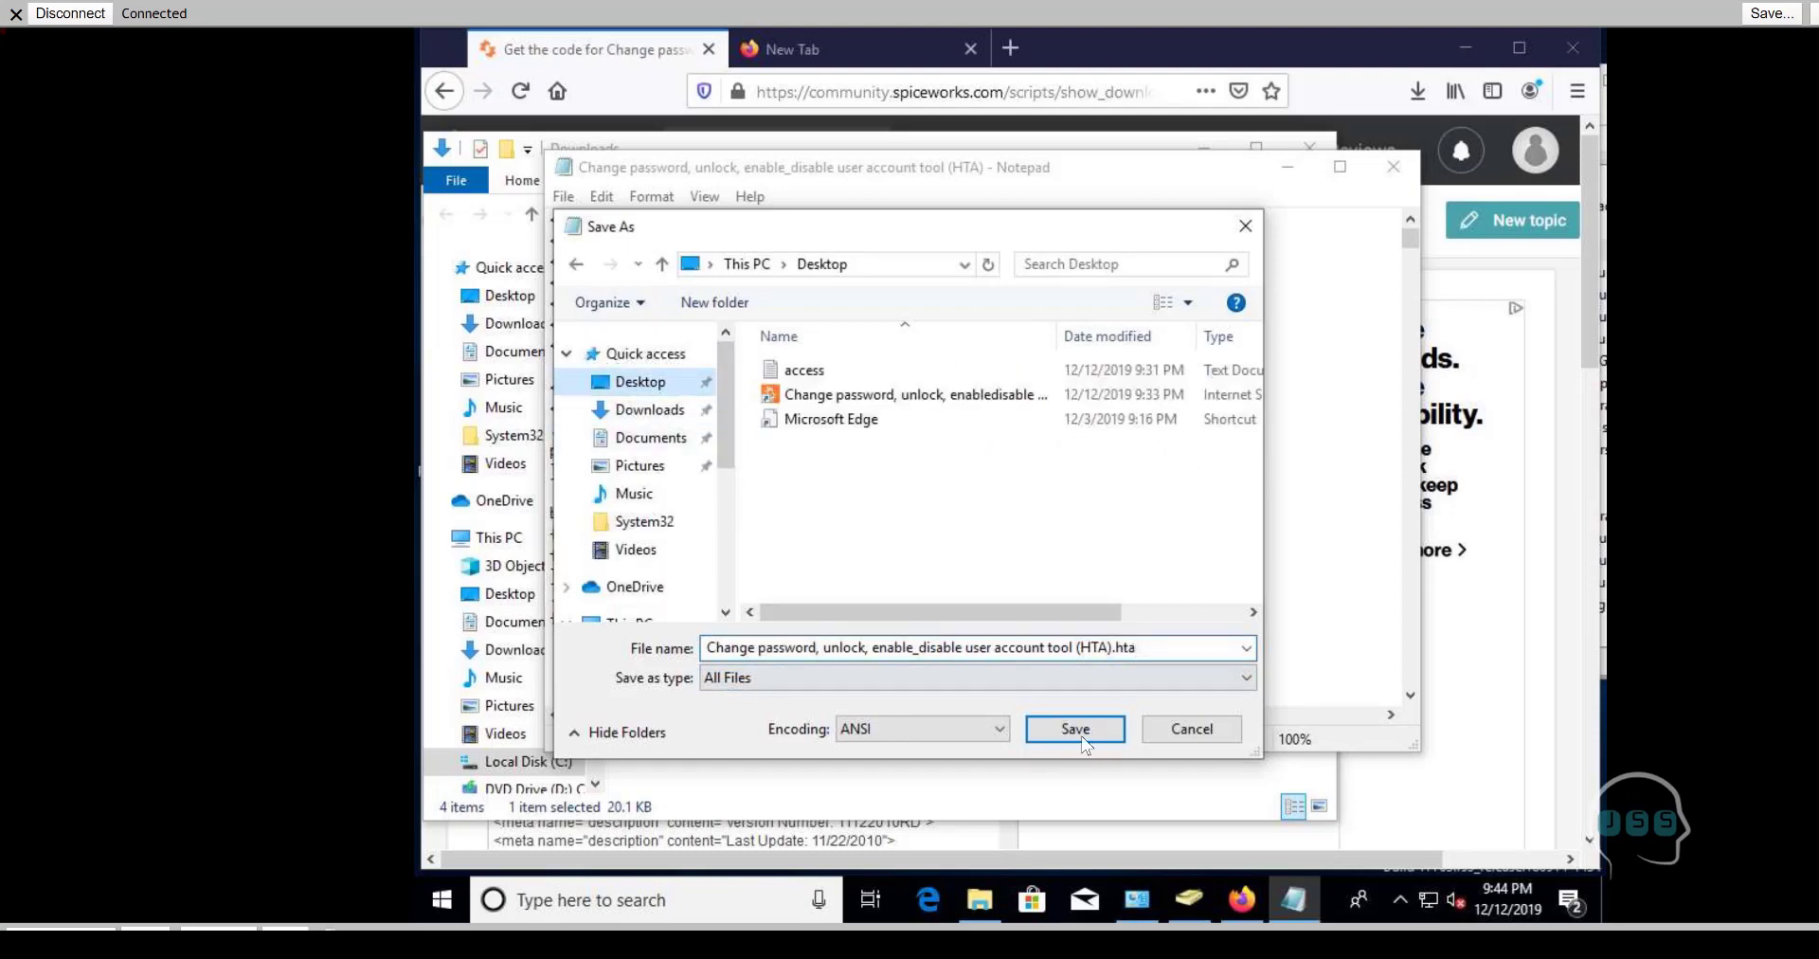
pyautogui.click(1080, 730)
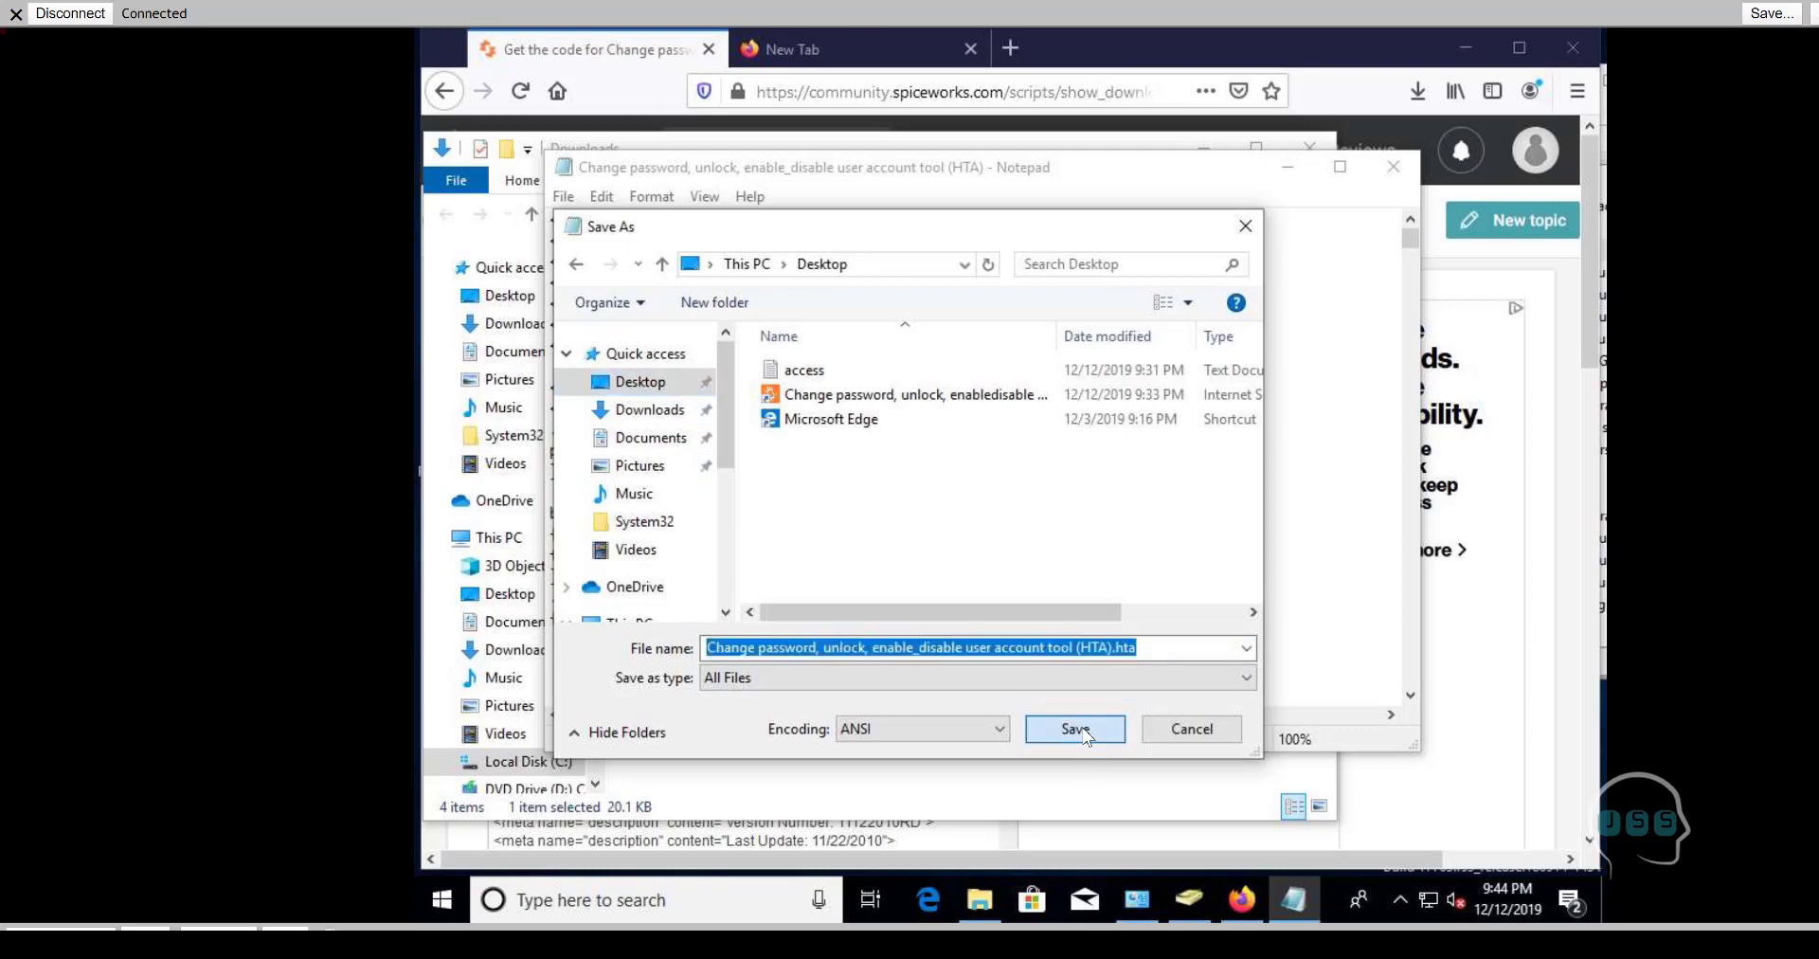
# Step: Close Notepad and the Downloads folder, and minimize the browser to reveal the desktop
pyautogui.click(1393, 166)
pyautogui.click(1311, 150)
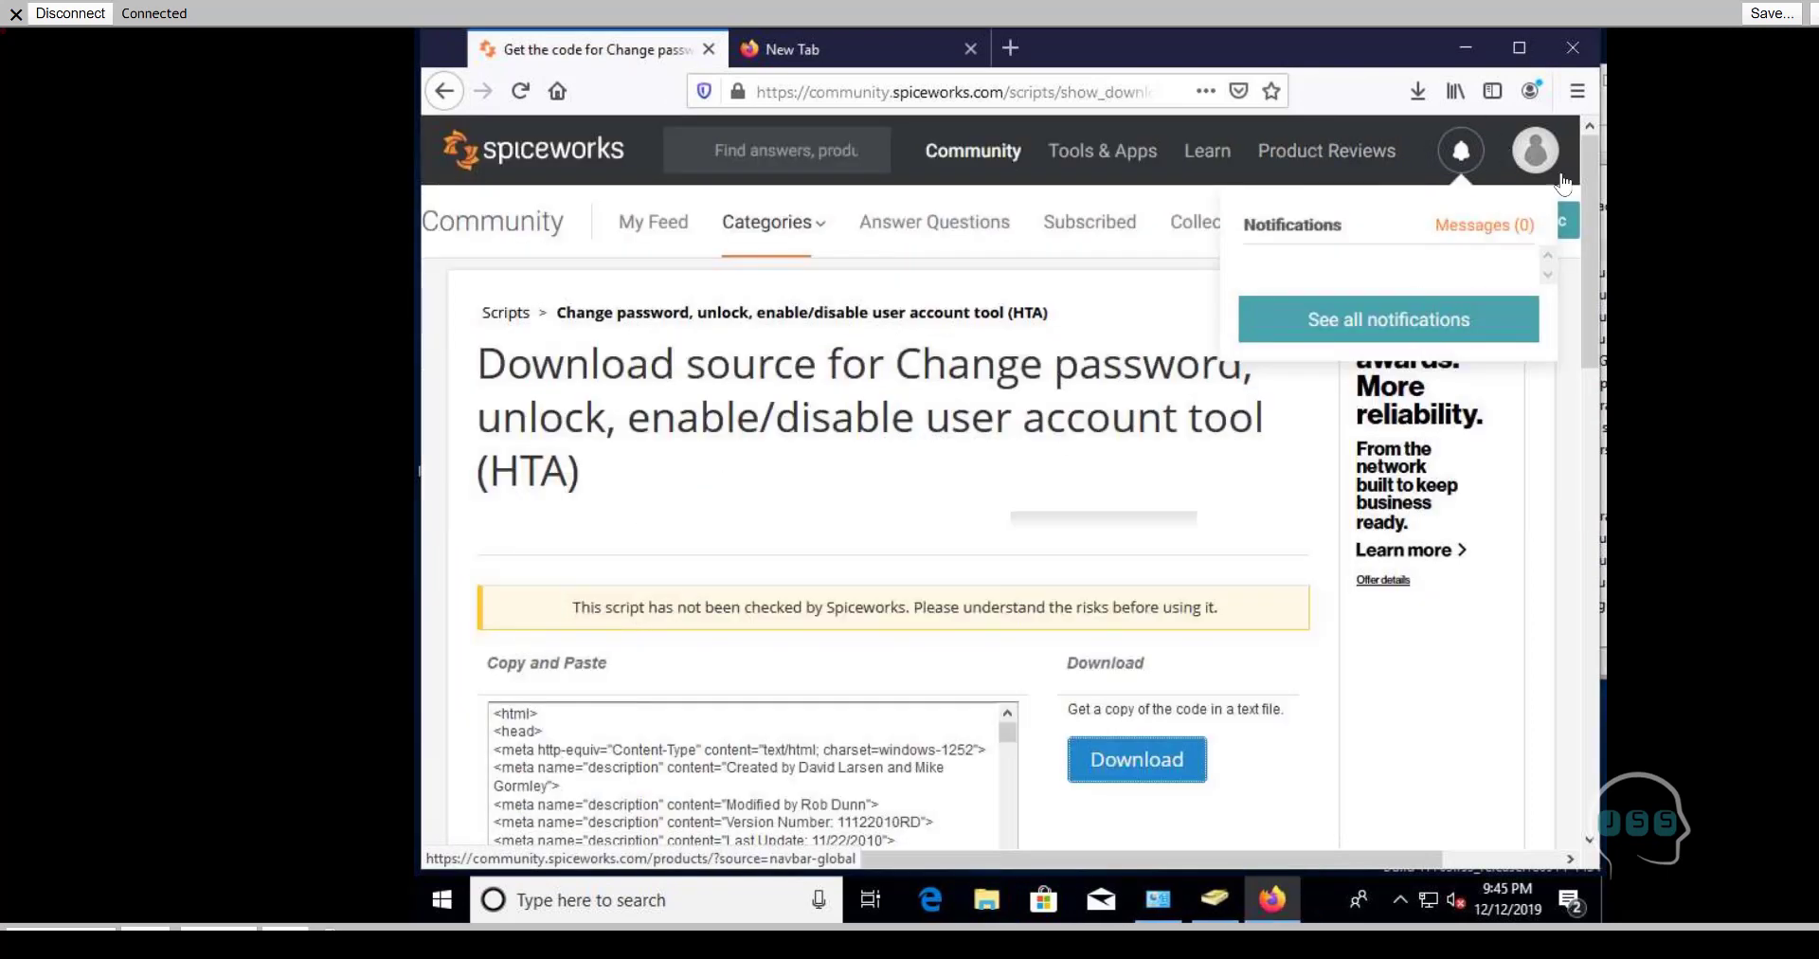
pyautogui.click(1464, 48)
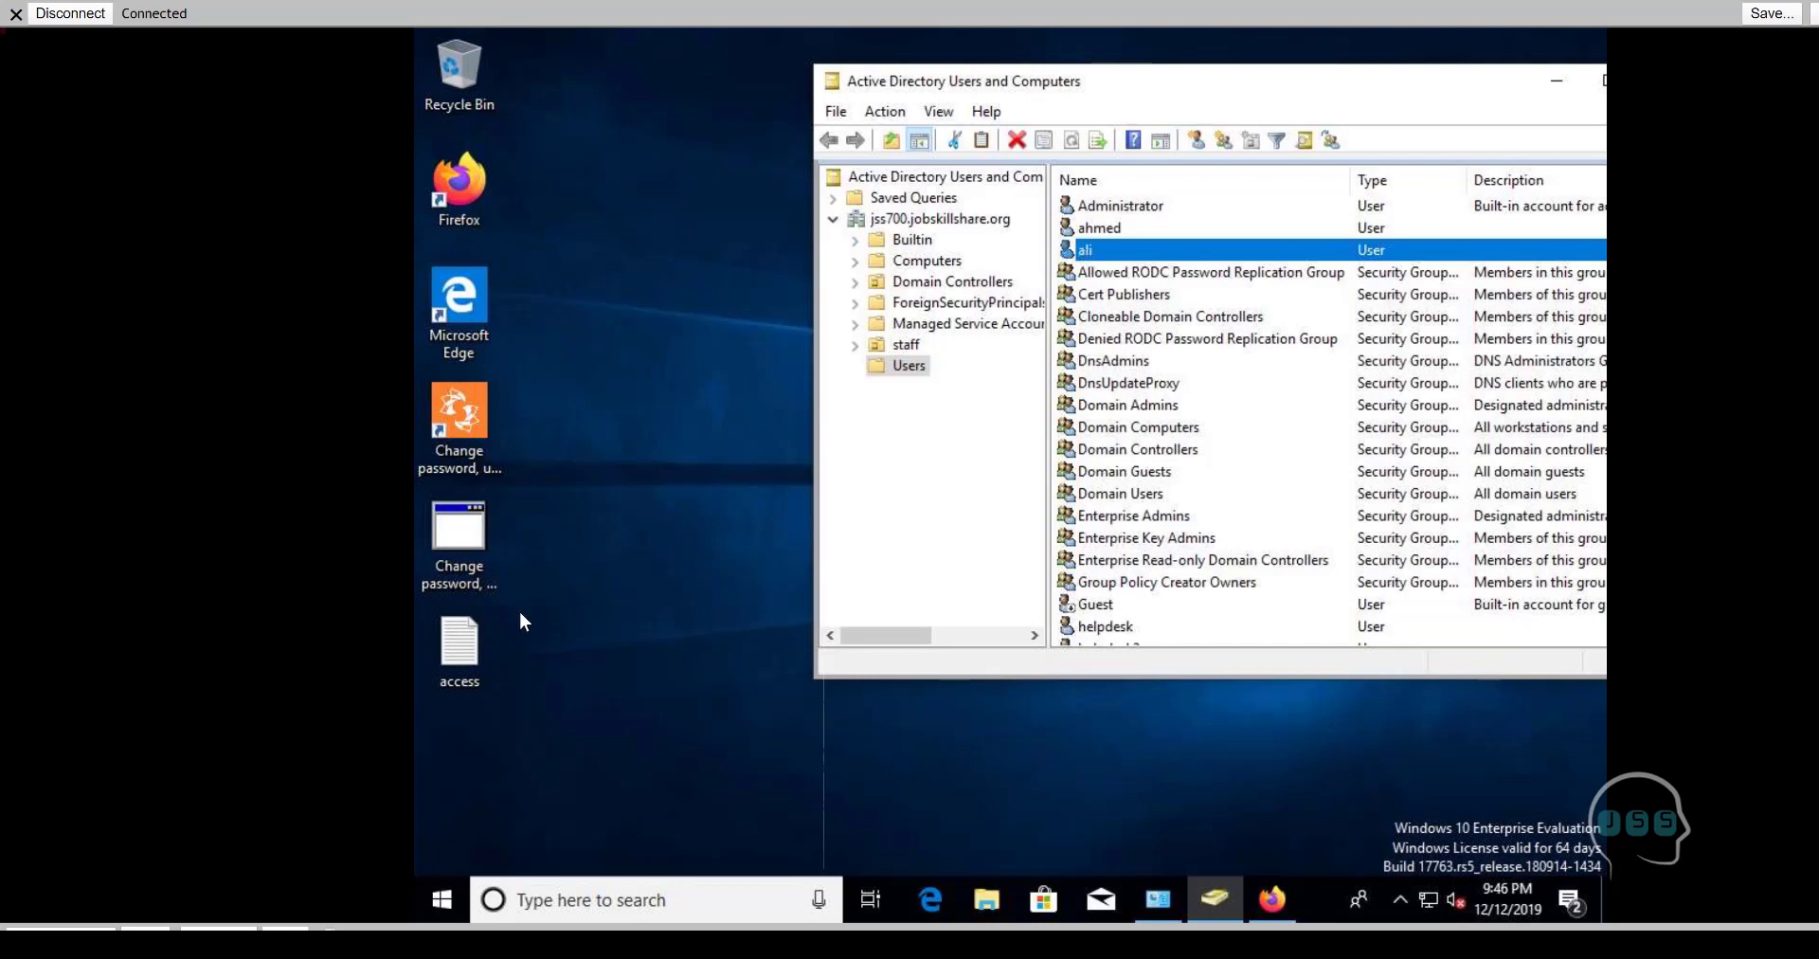
# Step: Launch the HTA password tool from the desktop and accept its usage agreement
pyautogui.click(455, 544)
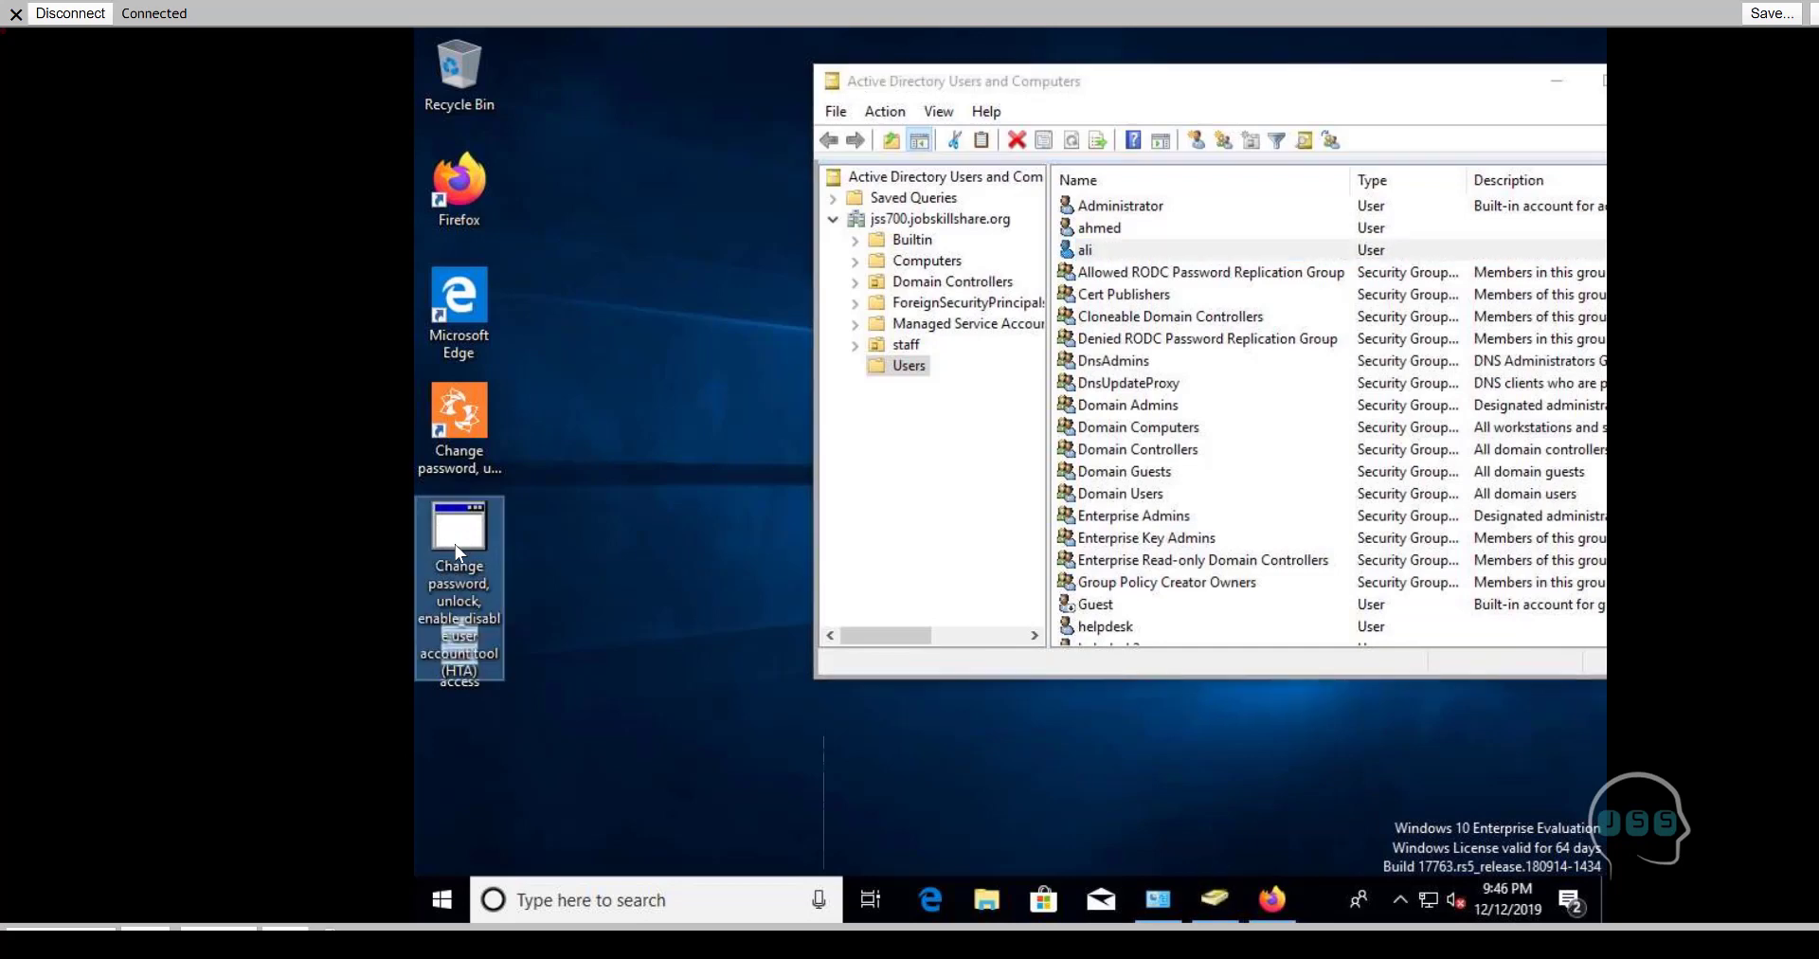
pyautogui.doubleClick(442, 543)
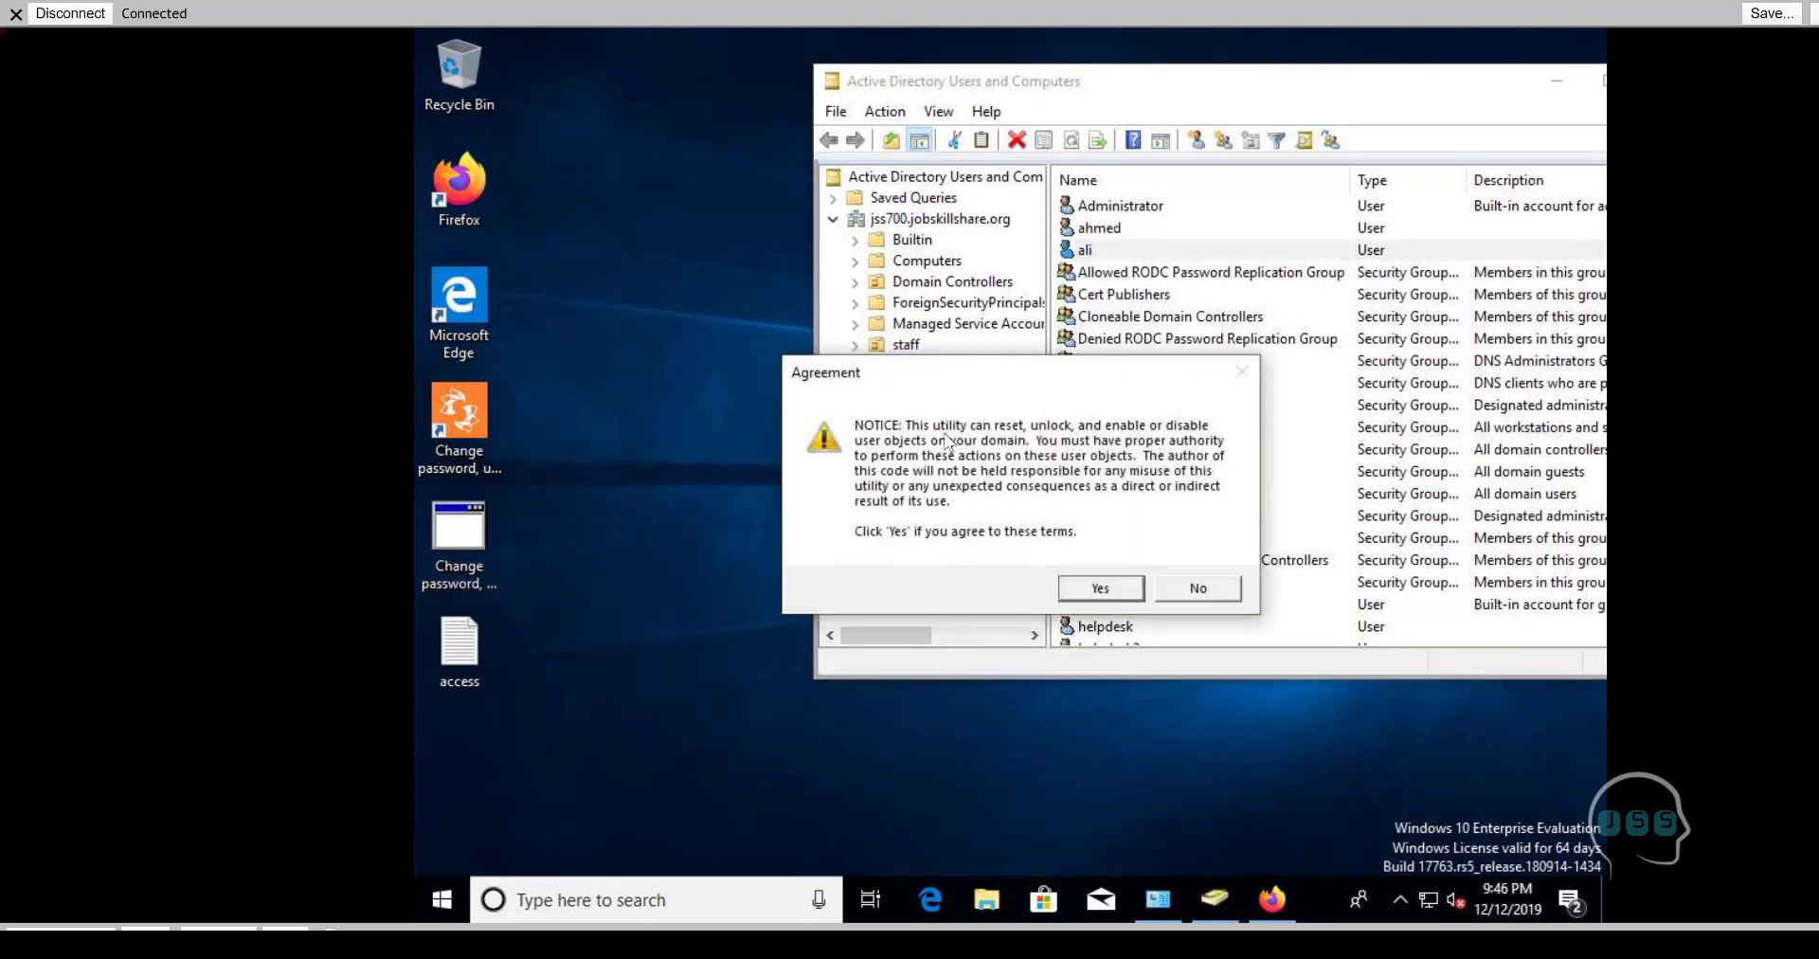
pyautogui.click(1100, 589)
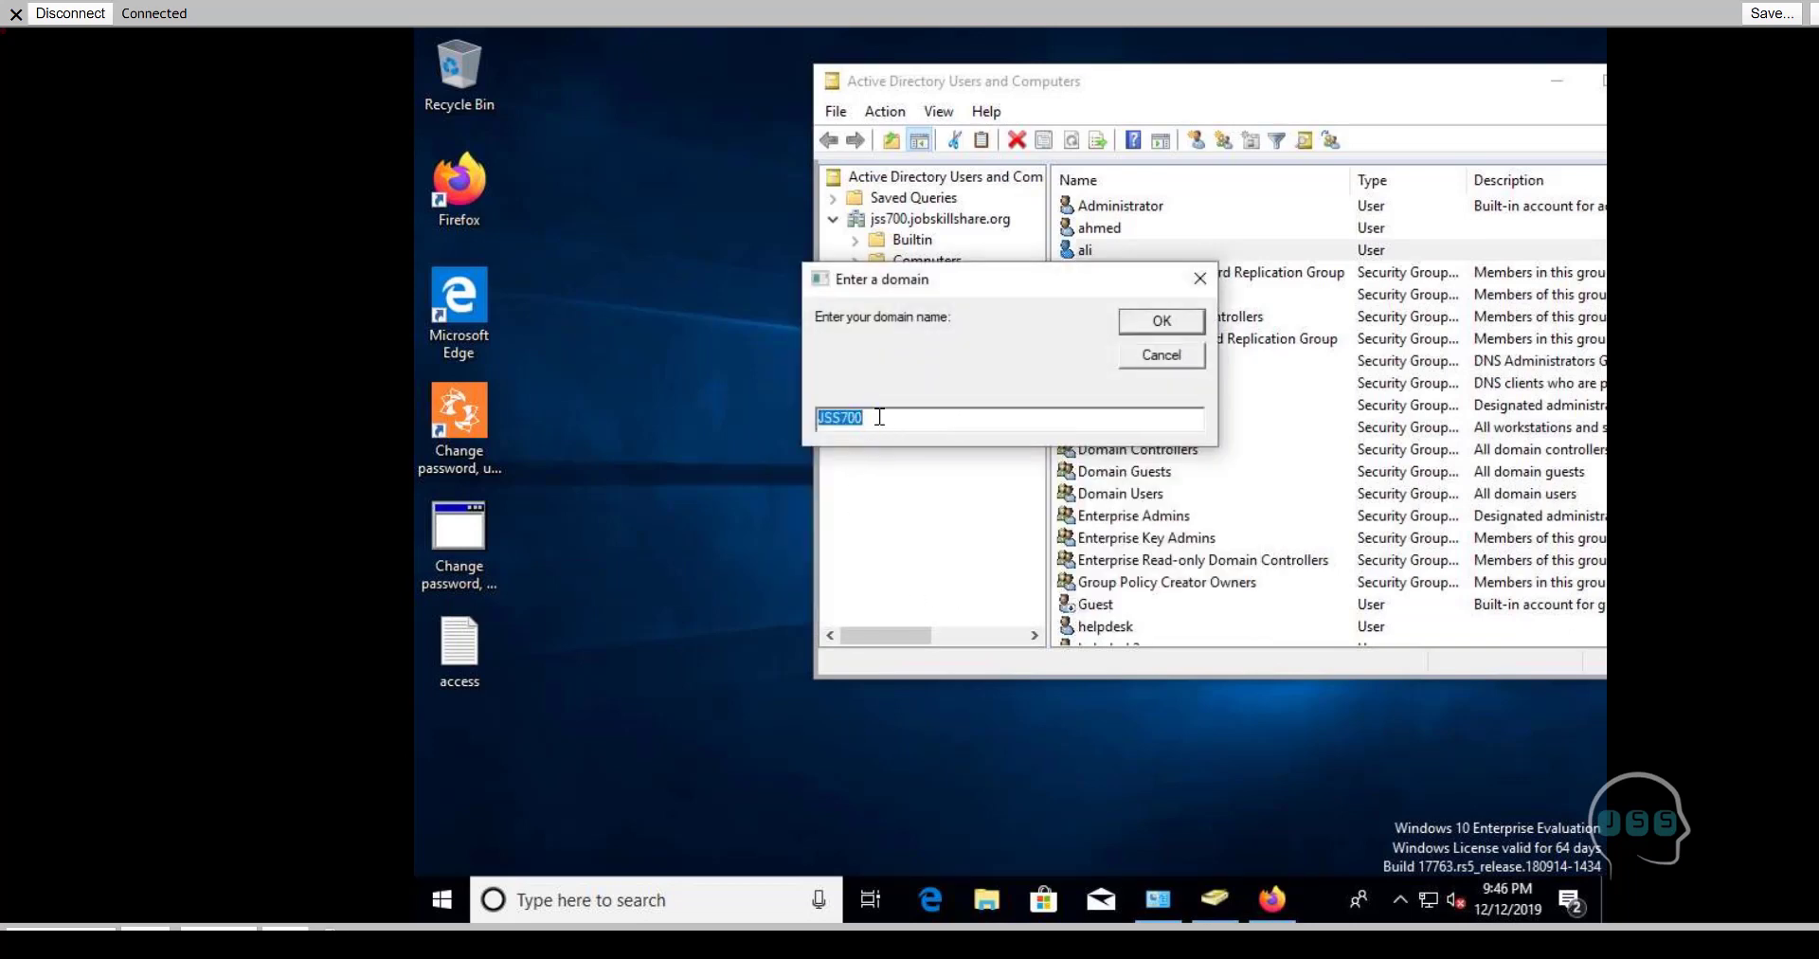
# Step: Accept JSS700 as the domain name and set the OU structure to jss700.jobskillshare.org
pyautogui.click(1147, 332)
pyautogui.click(966, 425)
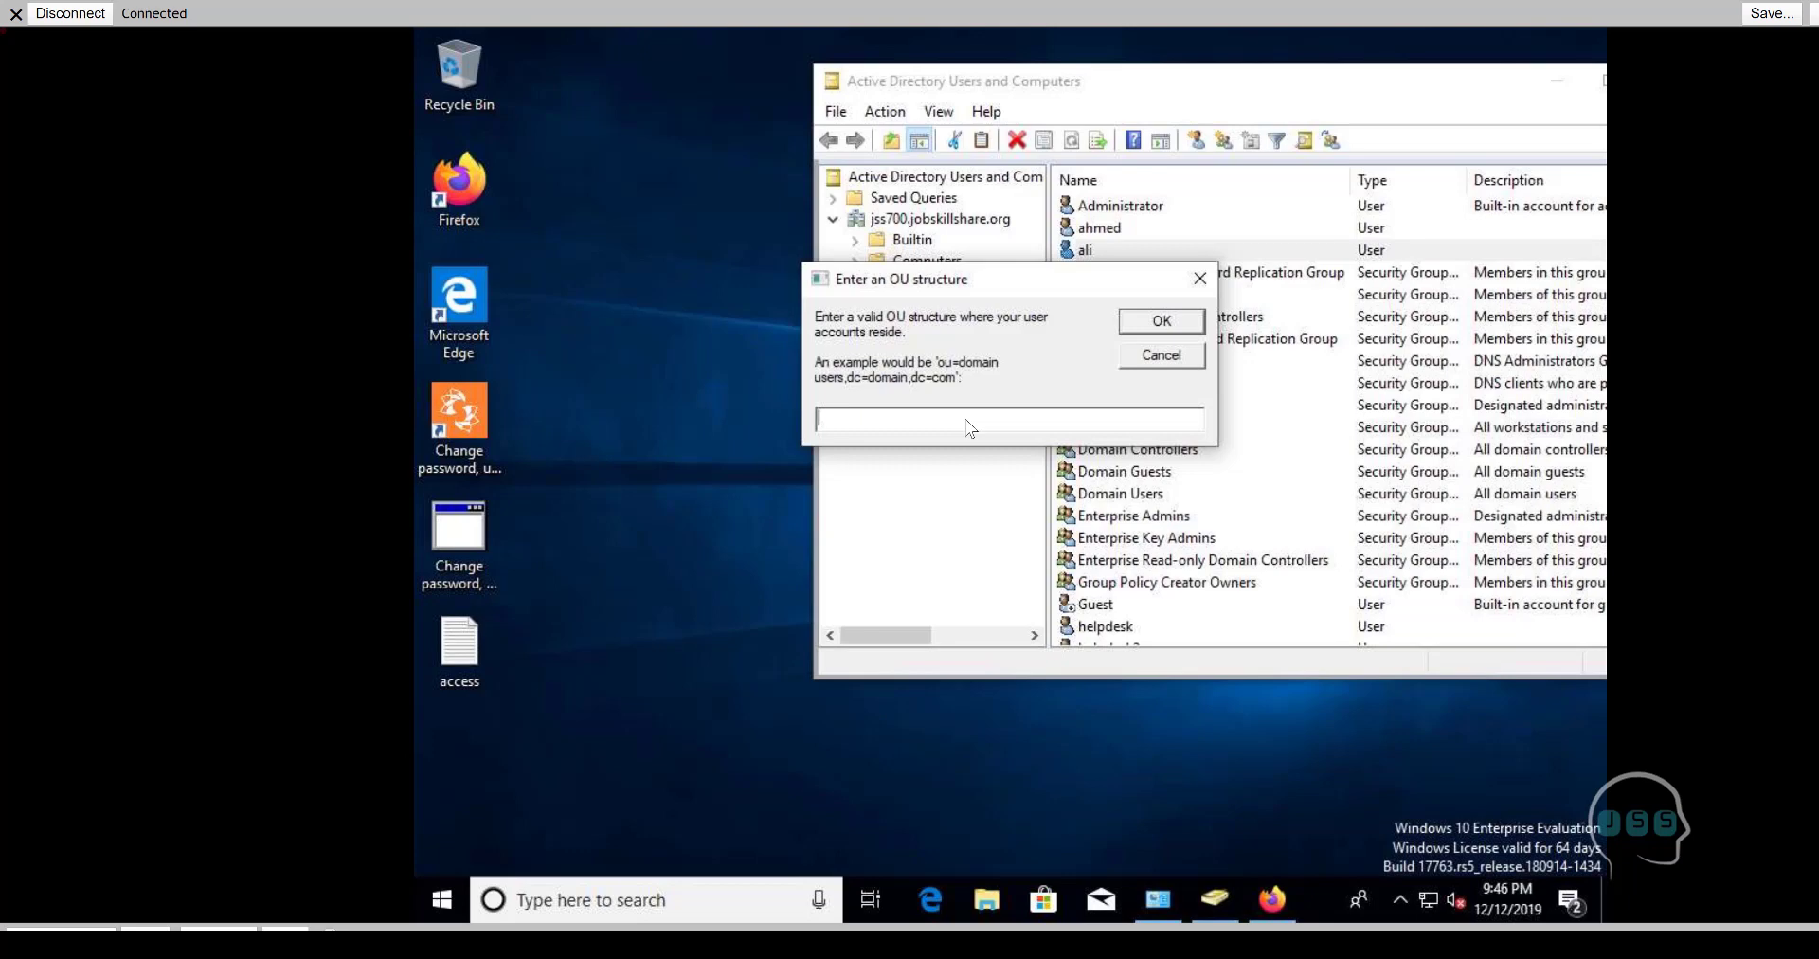
pyautogui.write('jss700.jobskillshare.org')
pyautogui.press('Return')
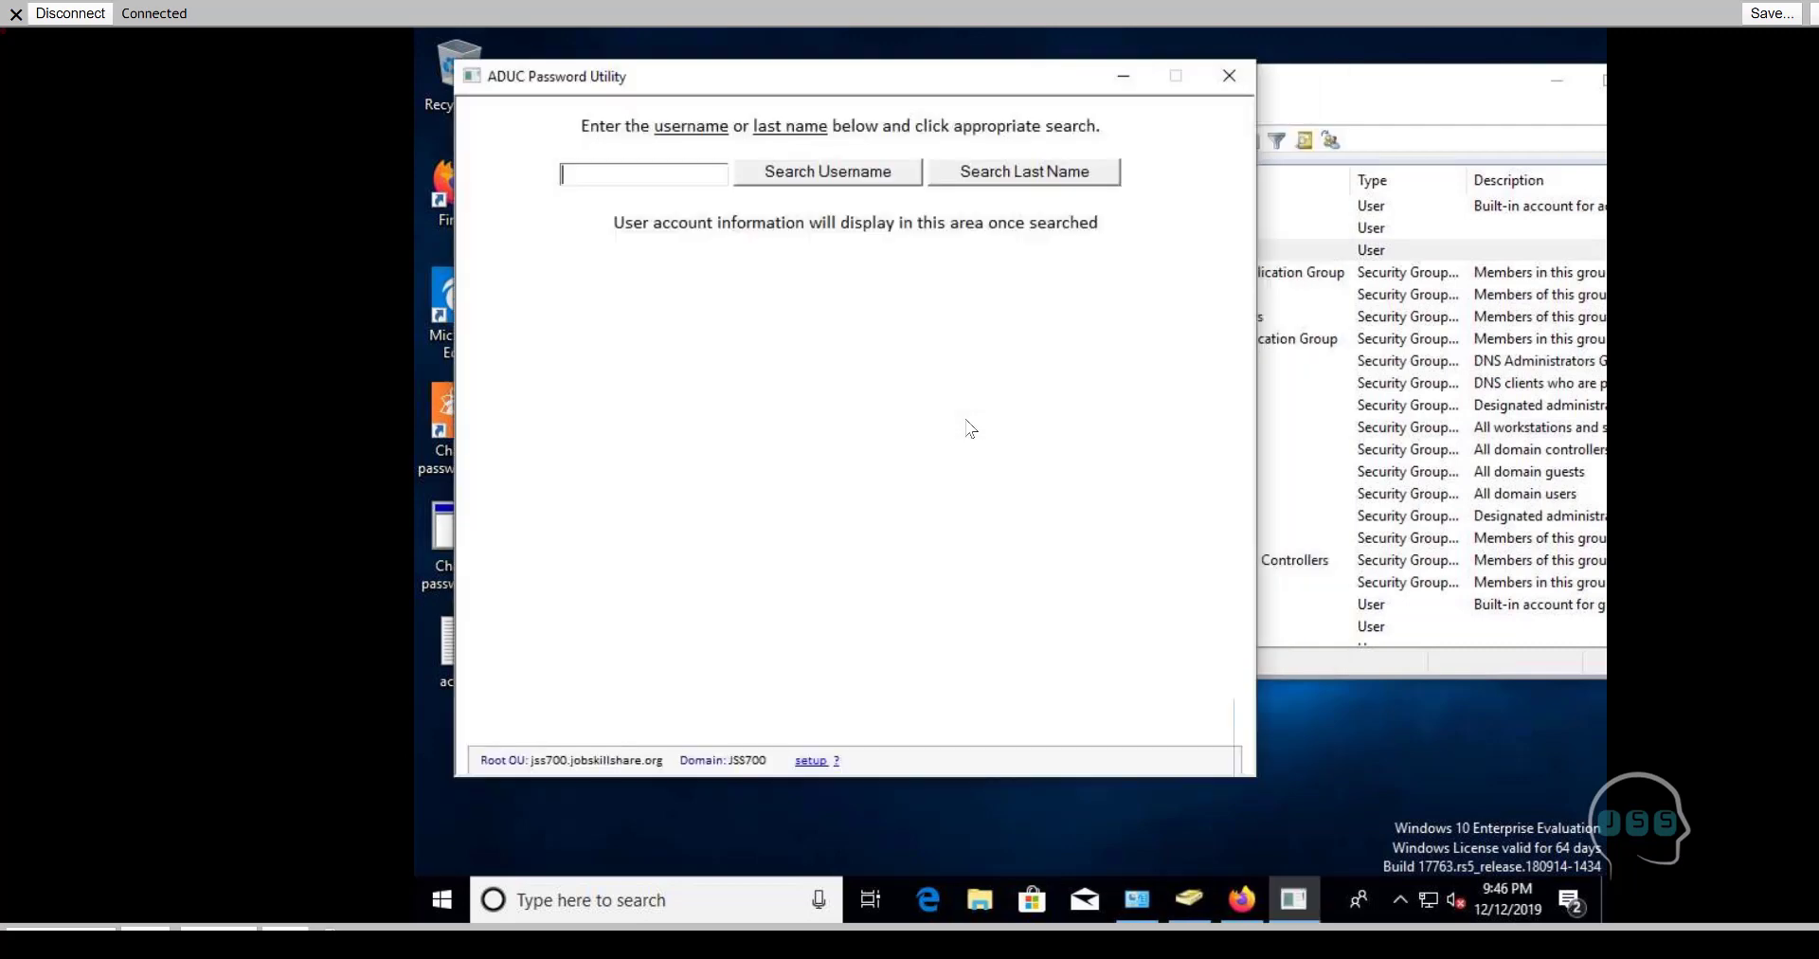
# Step: Move Active Directory Users and Computers clear of the utility and check the highlighted user's logon name in the account properties
pyautogui.click(1400, 95)
pyautogui.moveTo(1364, 87); pyautogui.dragTo(1480, 87)
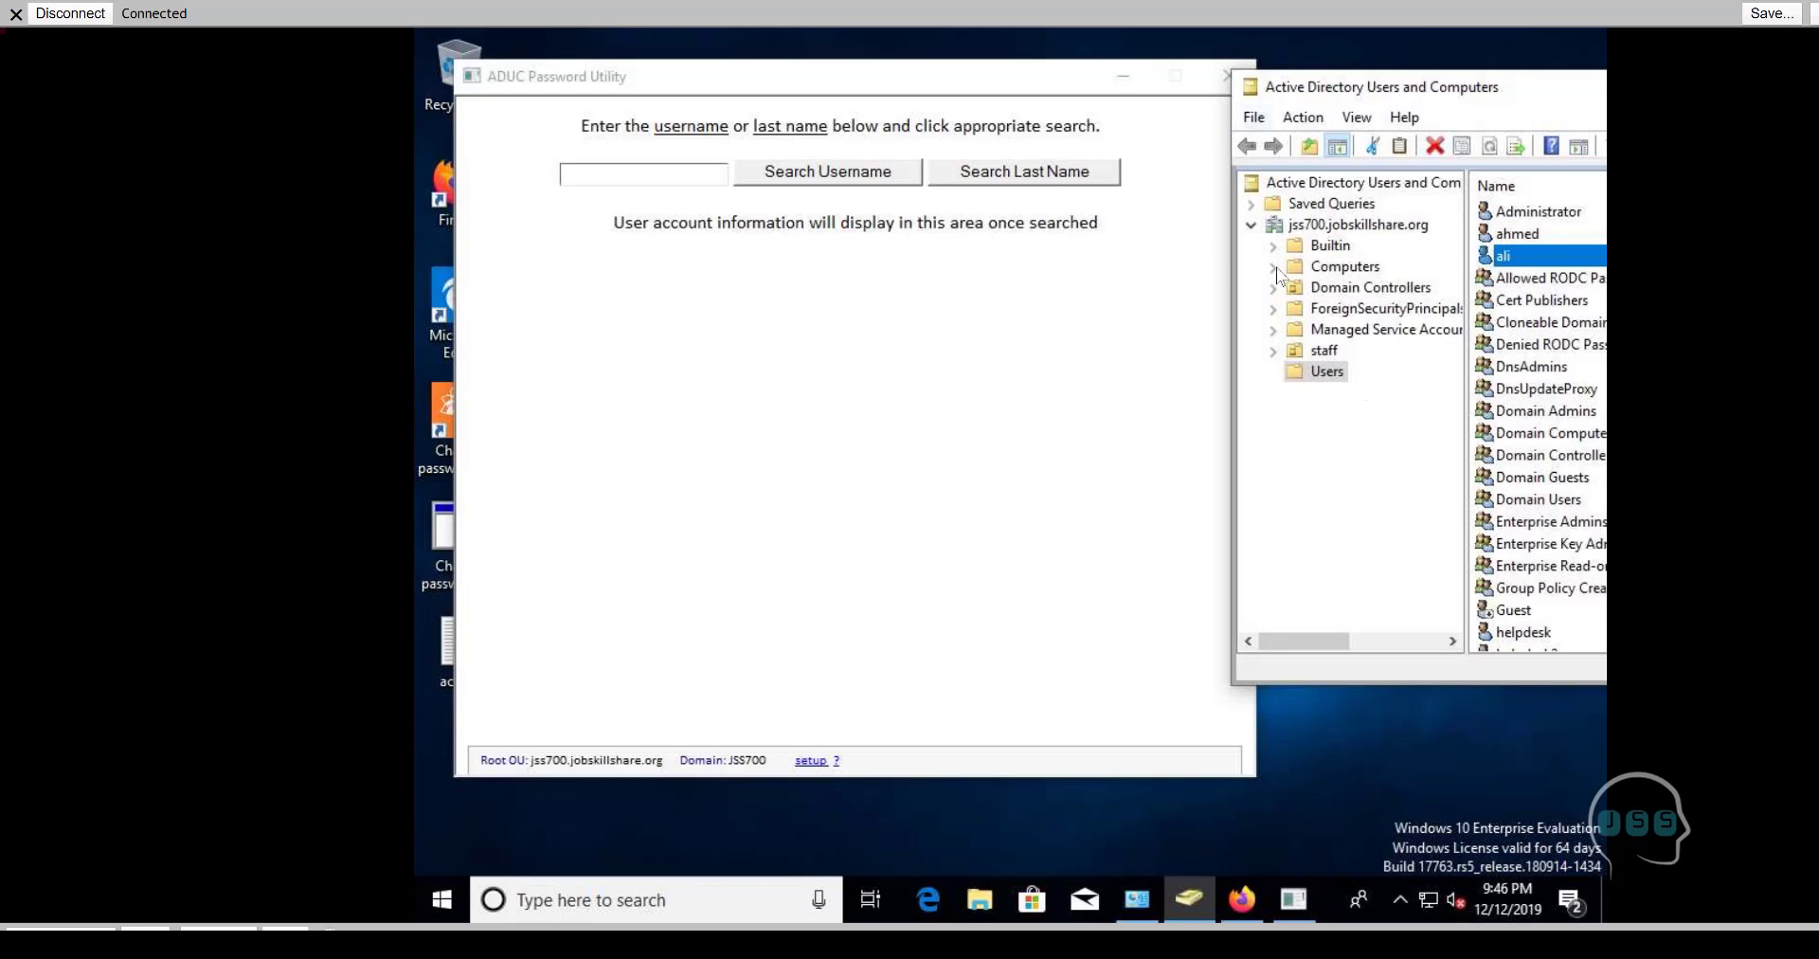
pyautogui.click(666, 182)
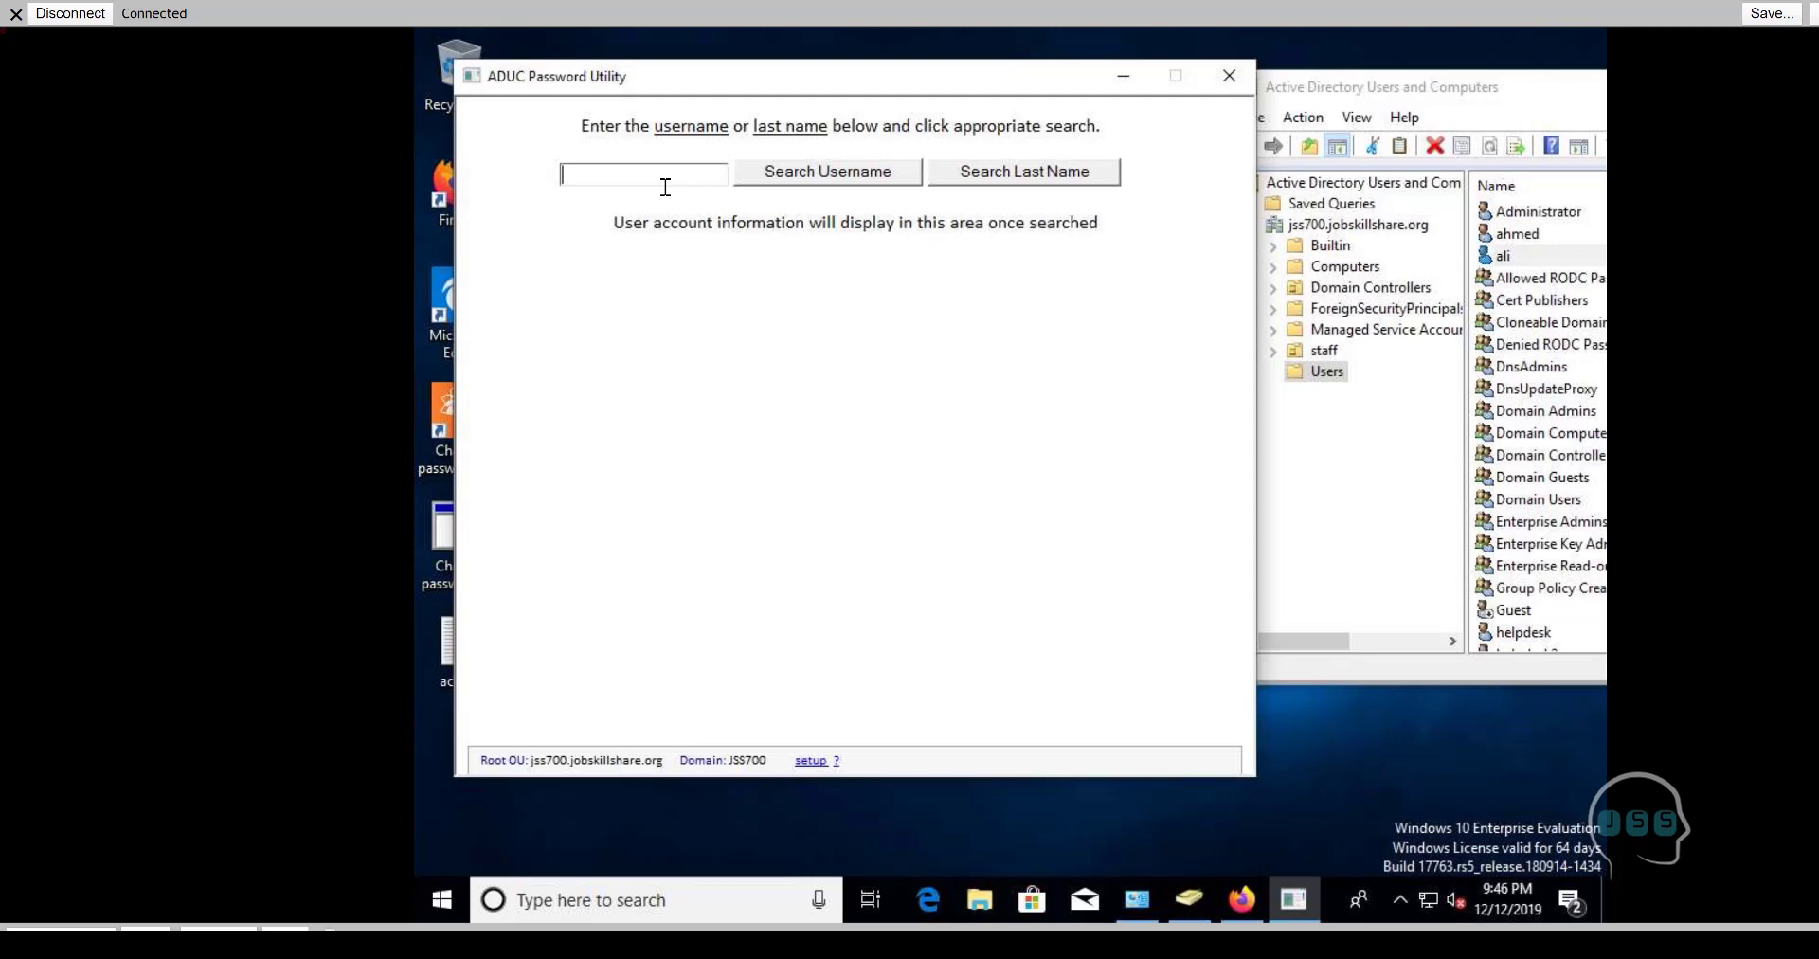
pyautogui.rightClick(1506, 258)
pyautogui.click(1494, 592)
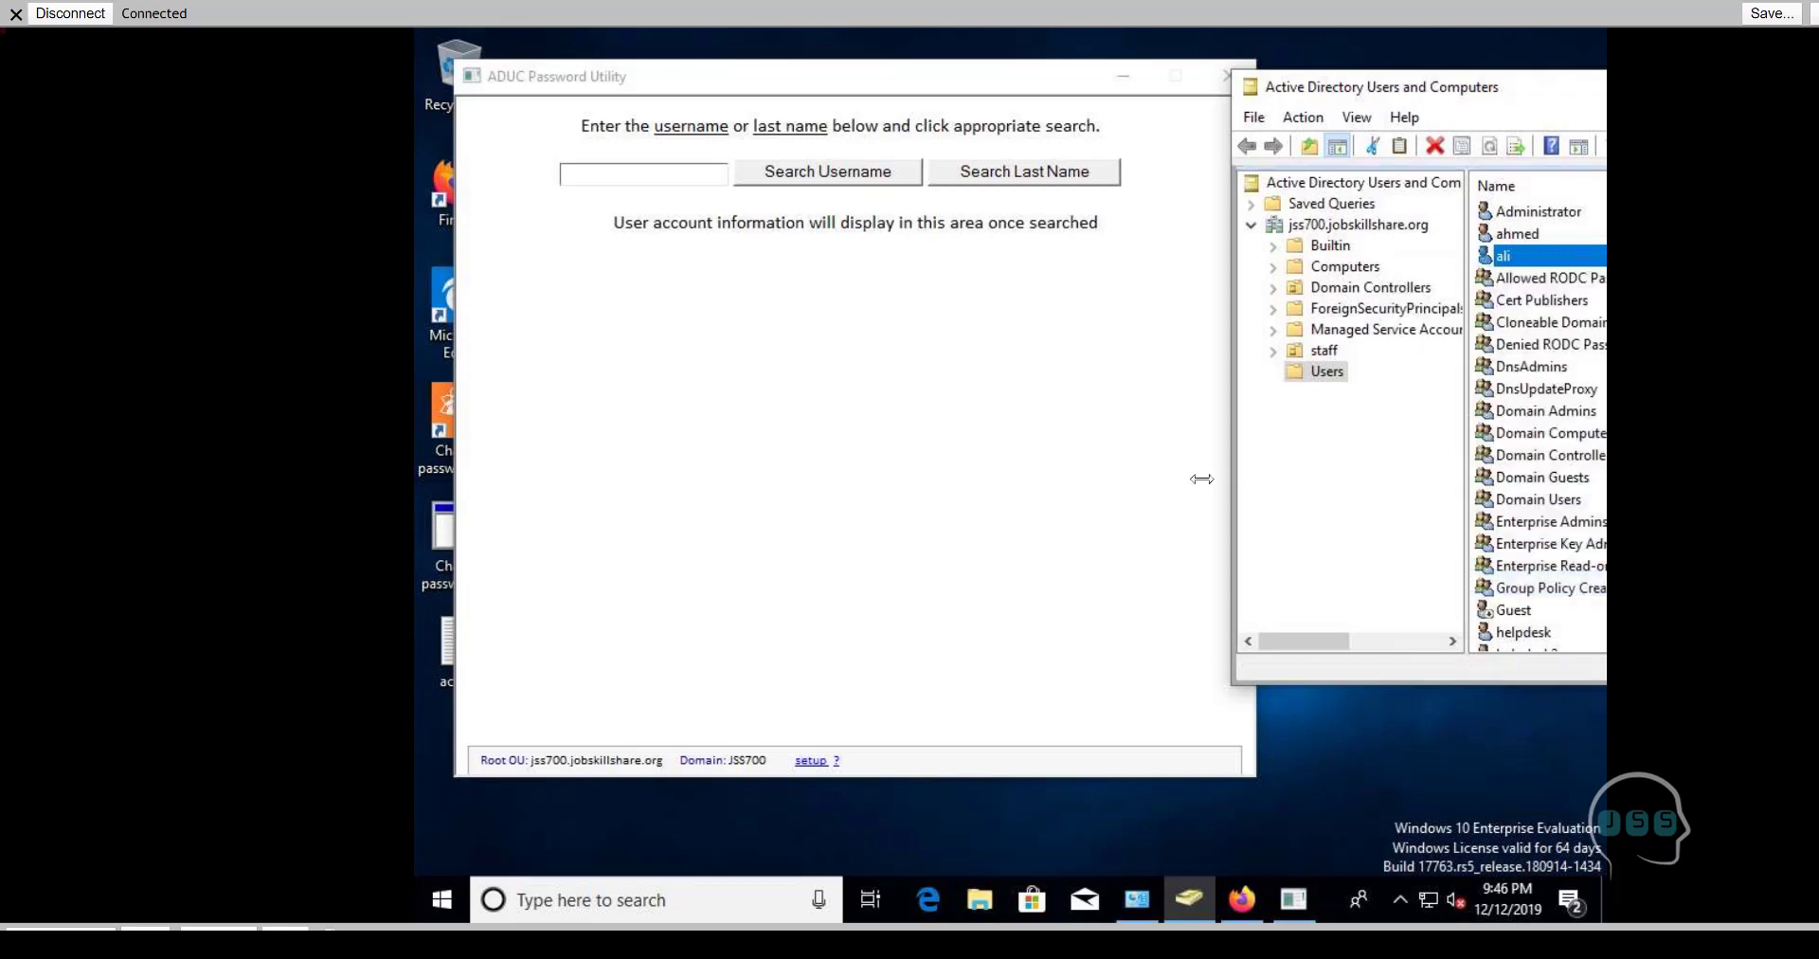
pyautogui.click(957, 264)
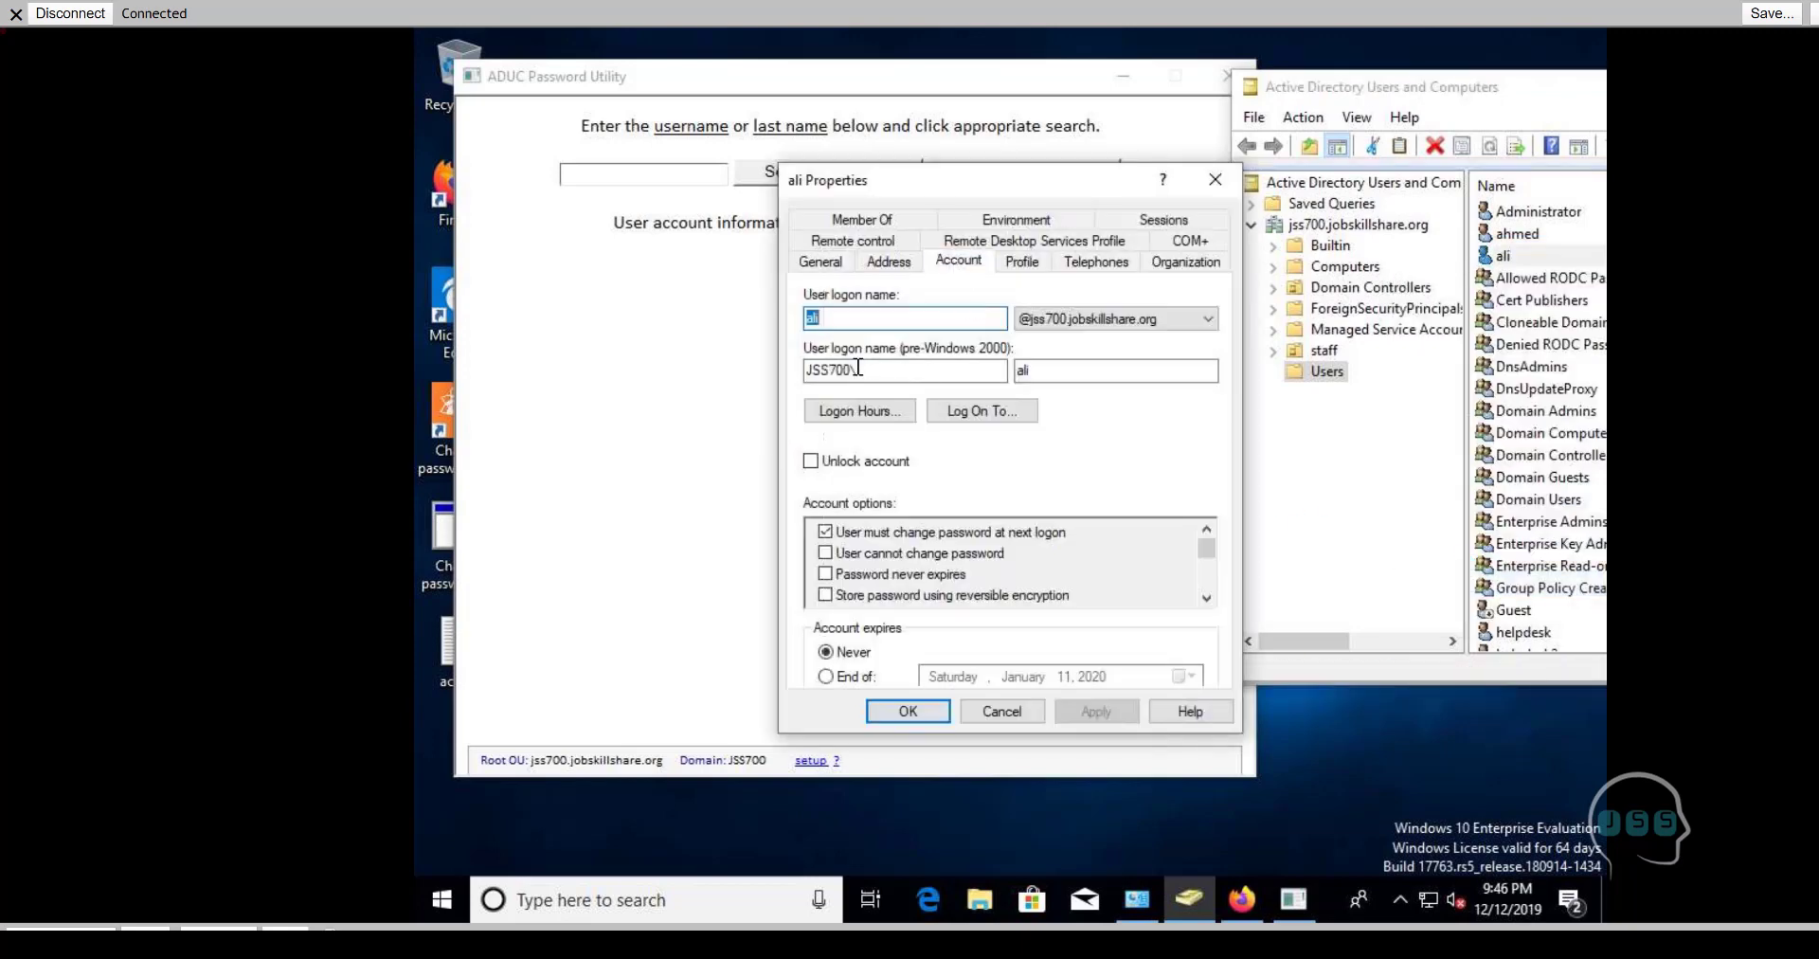
pyautogui.click(1215, 178)
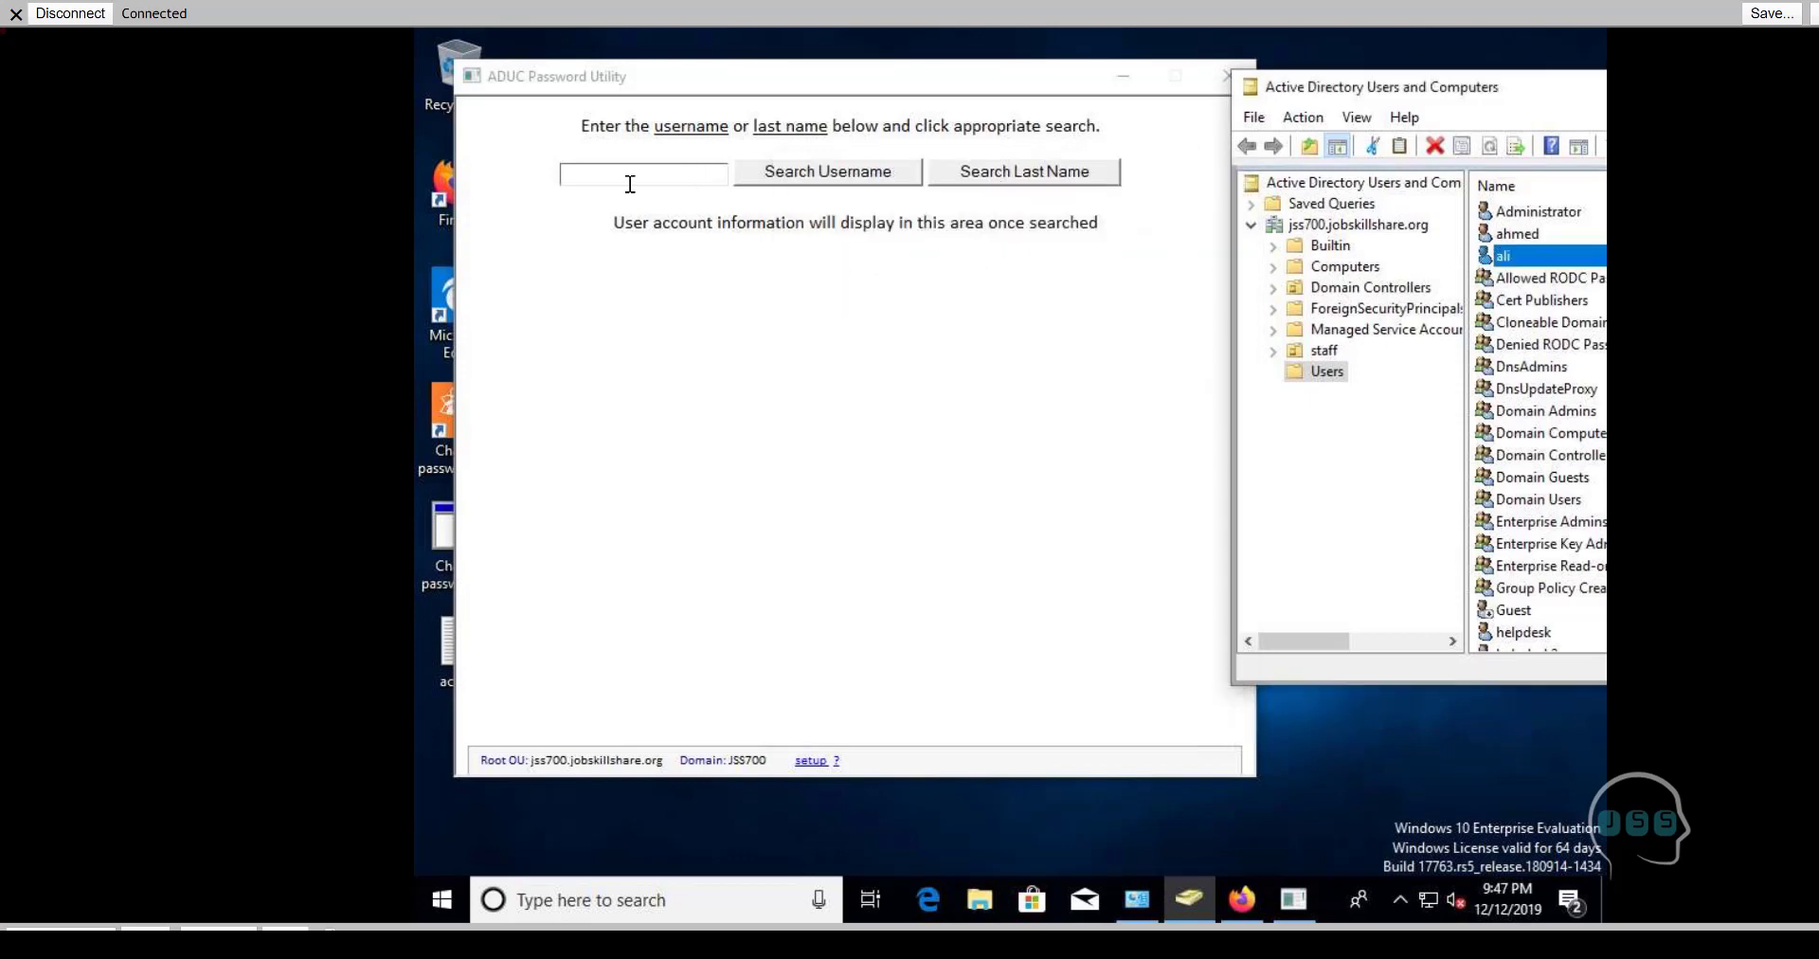
# Step: Look up the highlighted directory user by username in the ADUC Password Utility and examine the account's password status
pyautogui.click(630, 184)
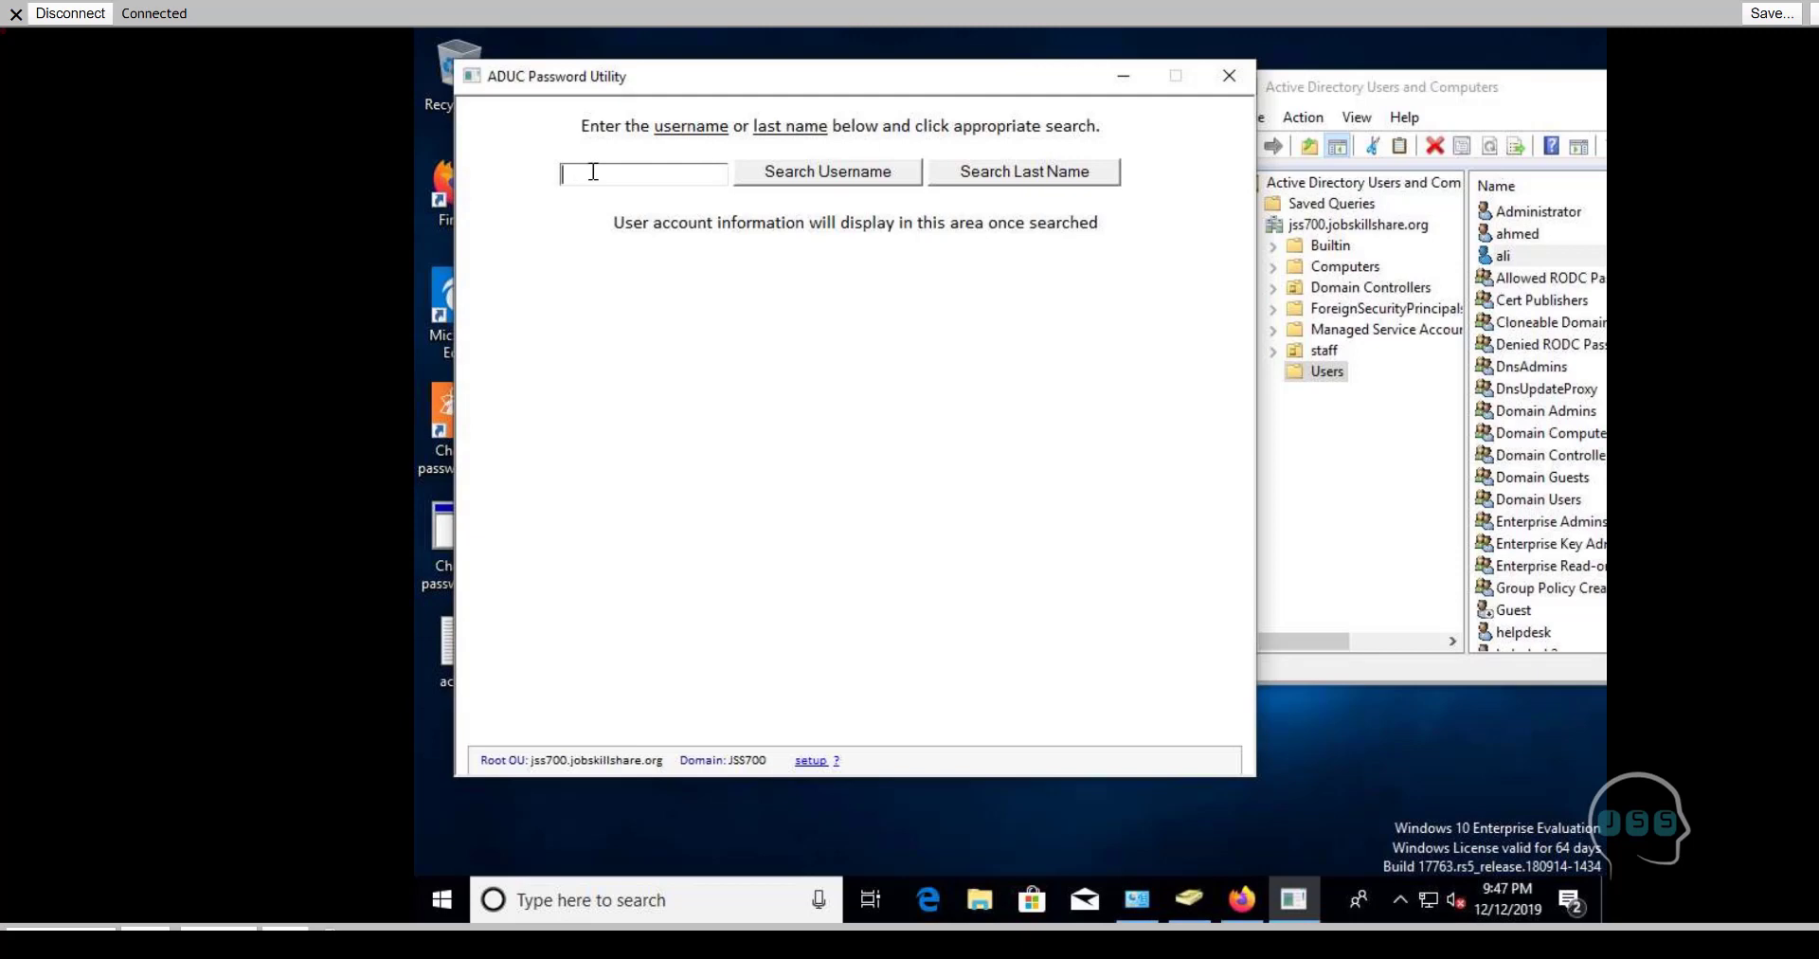
pyautogui.click(643, 900)
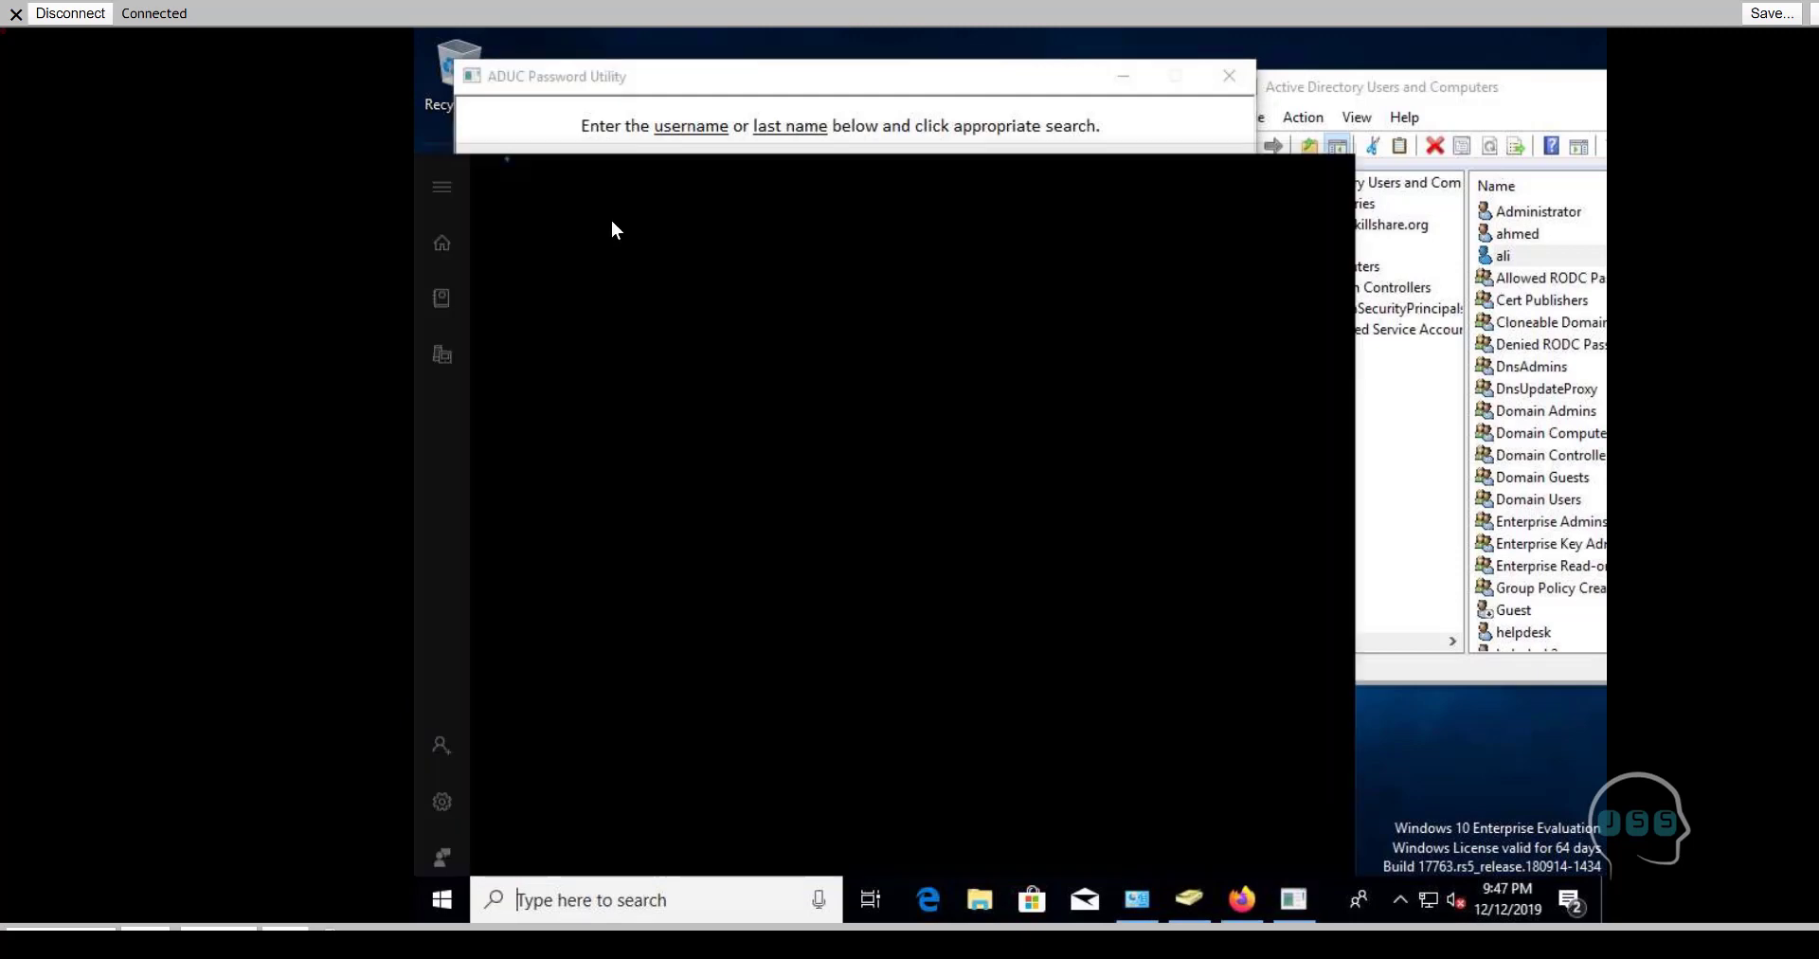
pyautogui.click(1128, 112)
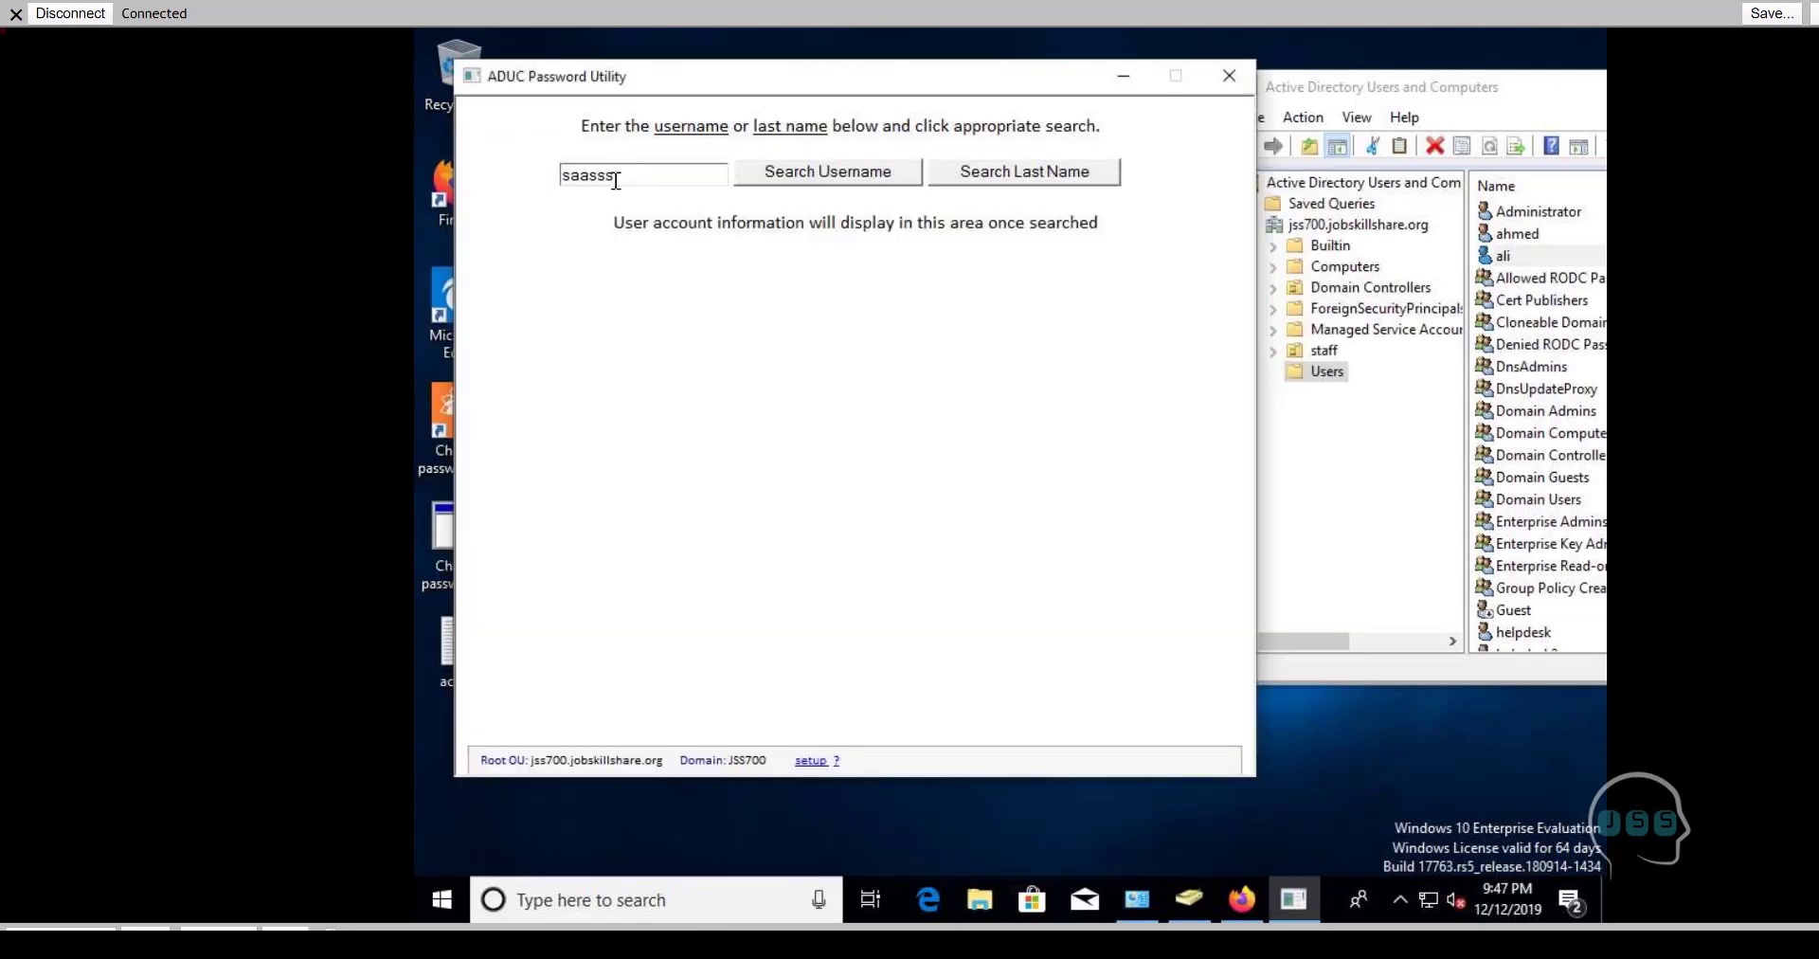
pyautogui.doubleClick(616, 180)
pyautogui.write('ali')
pyautogui.click(819, 172)
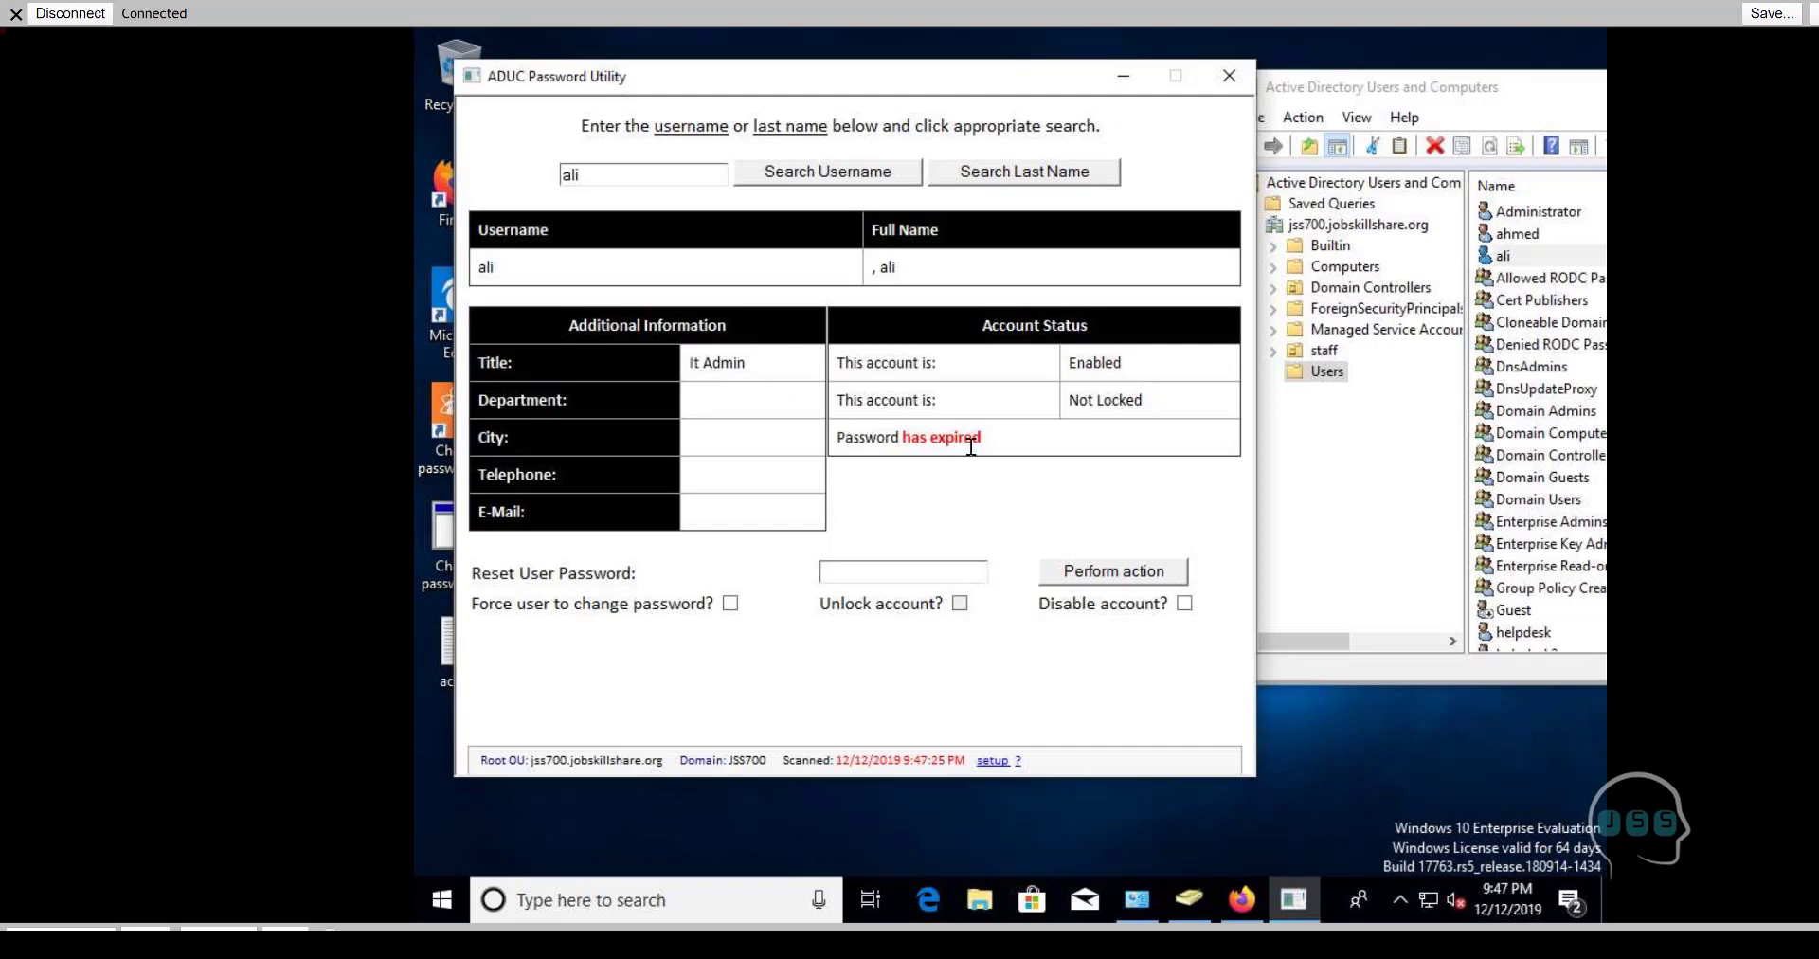
pyautogui.moveTo(982, 436); pyautogui.dragTo(898, 436)
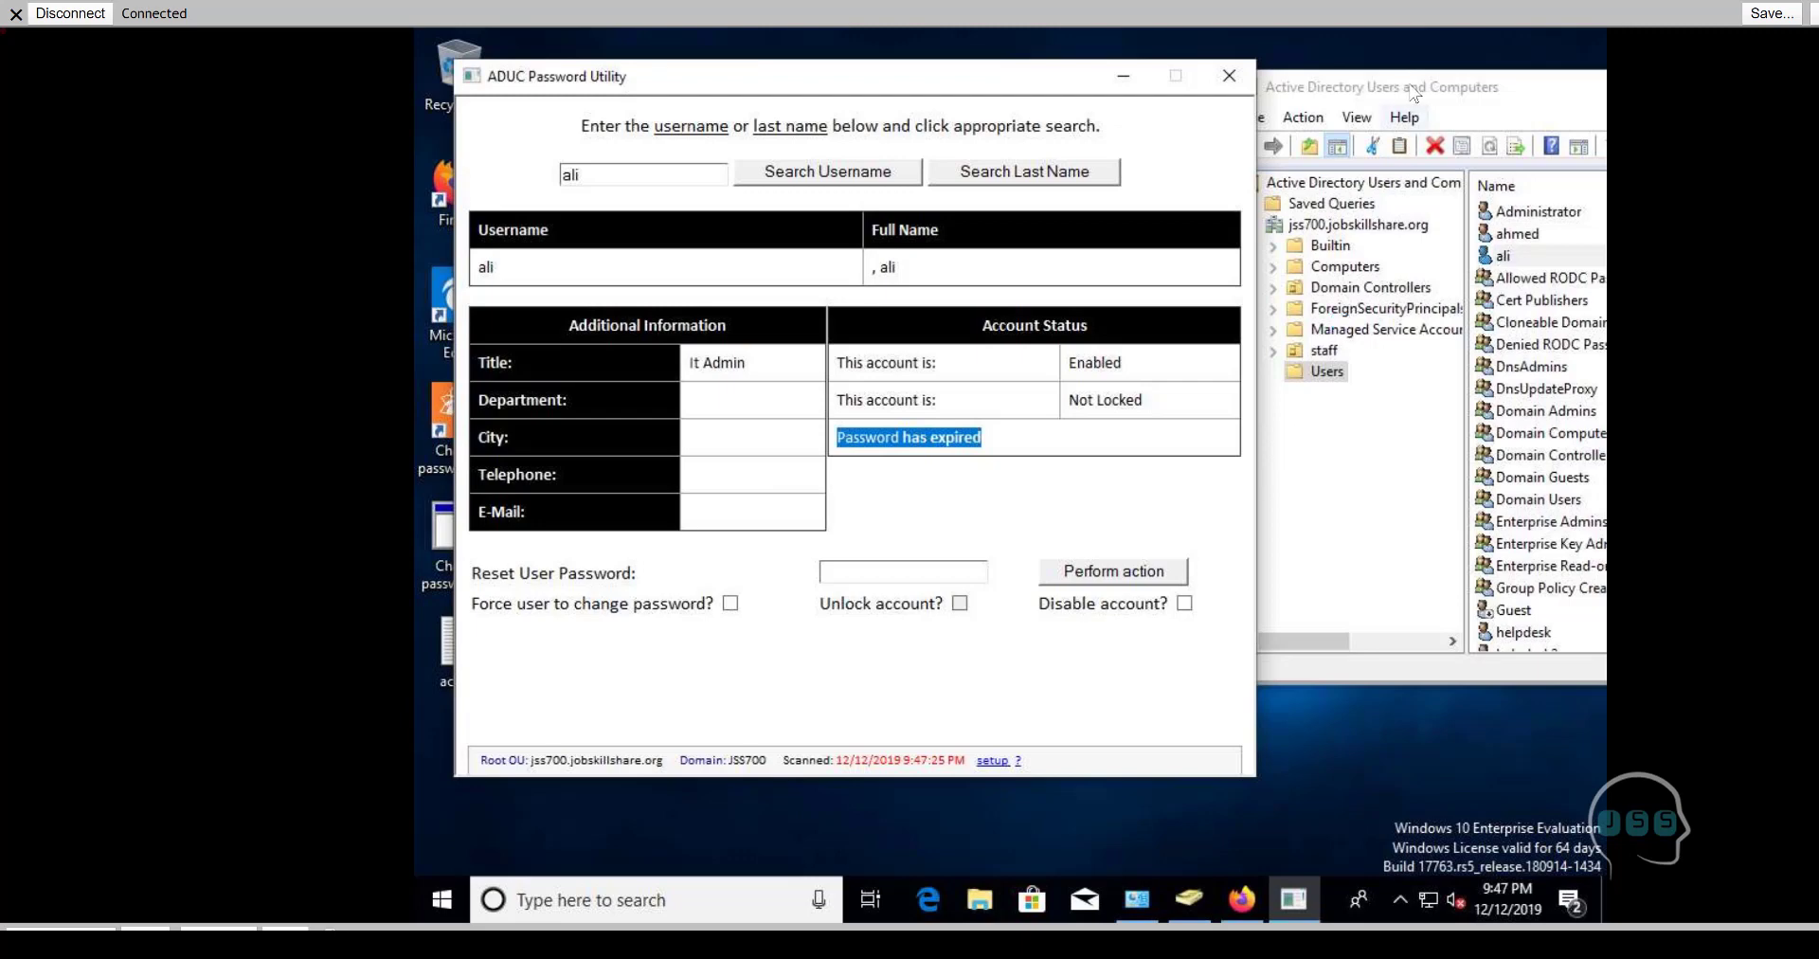
# Step: Review the same user's account options in Active Directory Users and Computers to compare with the utility, leaving the properties without changes
pyautogui.moveTo(1414, 87); pyautogui.dragTo(1131, 108)
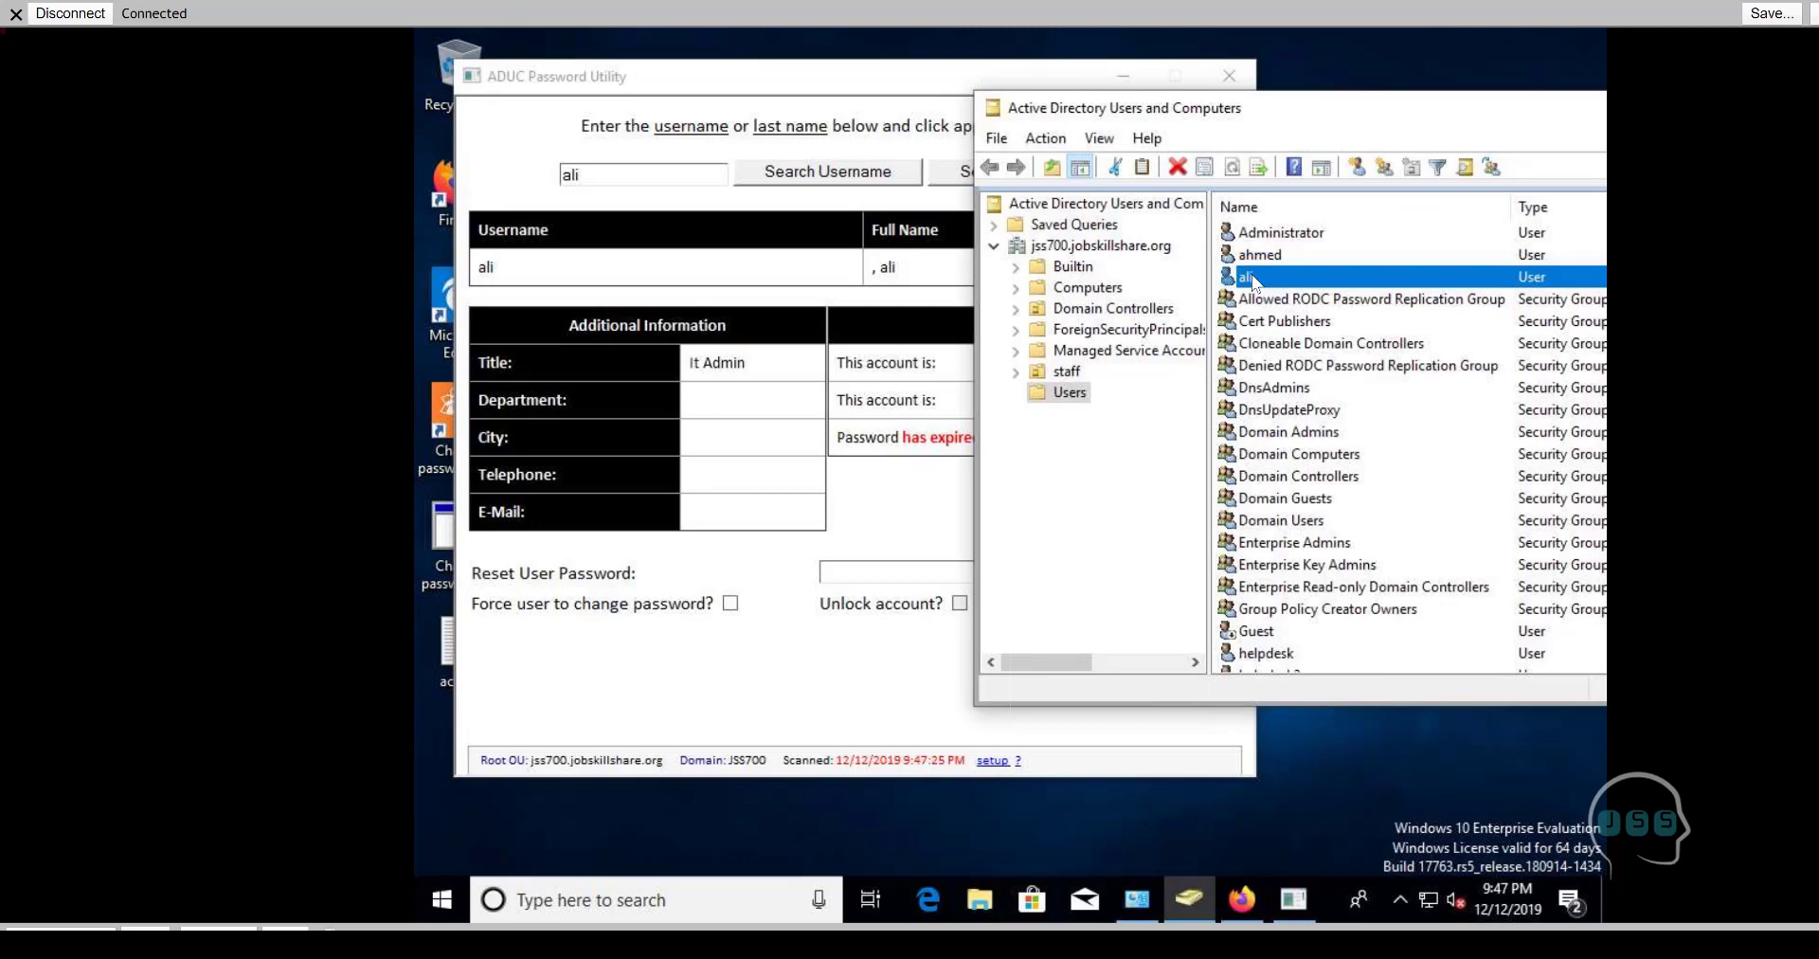
pyautogui.rightClick(1253, 281)
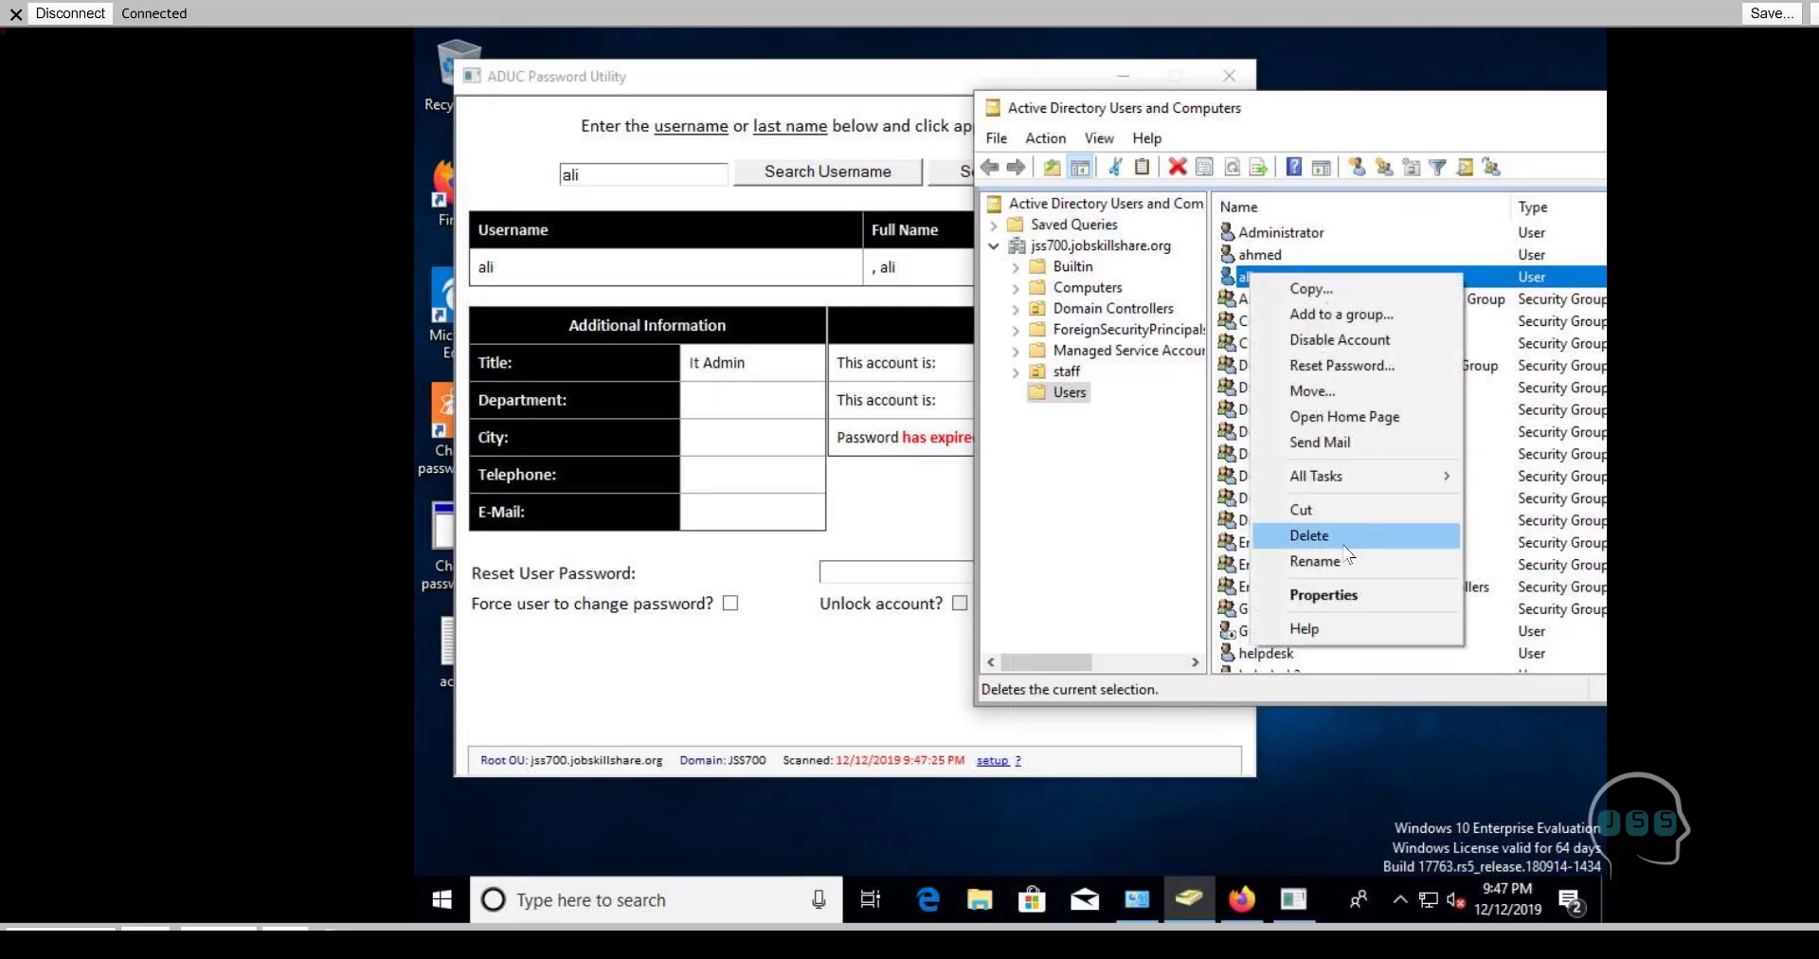
pyautogui.click(1346, 591)
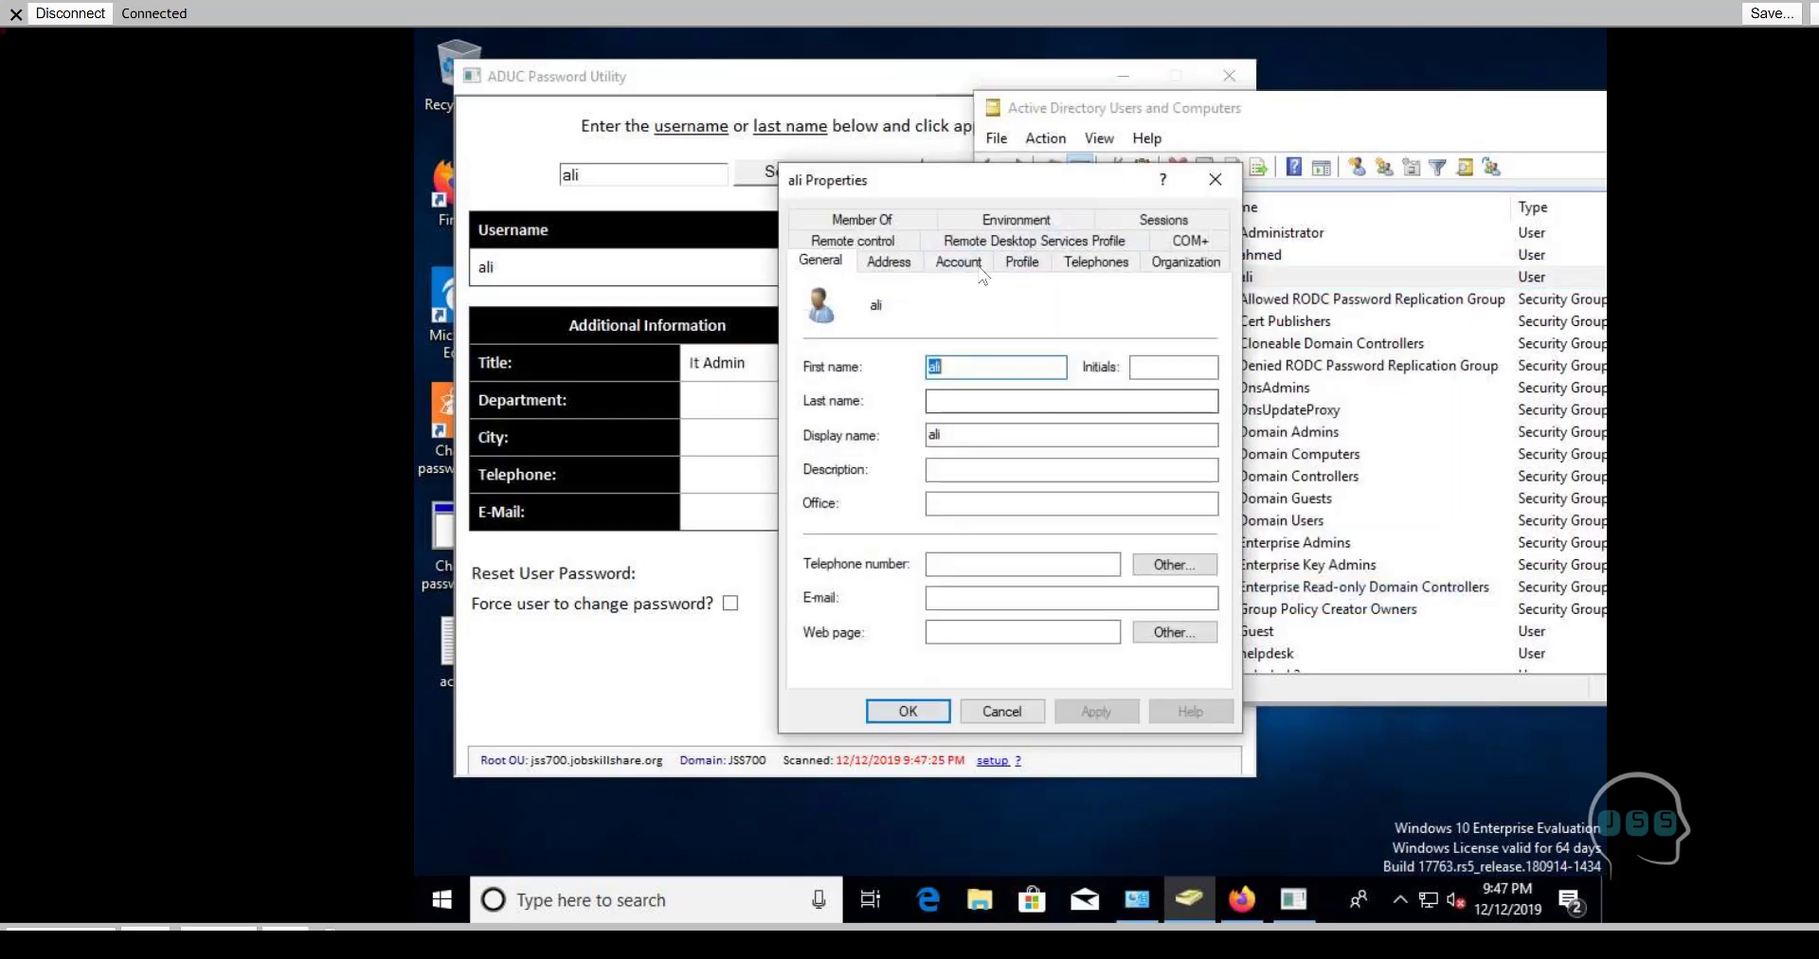
pyautogui.click(959, 261)
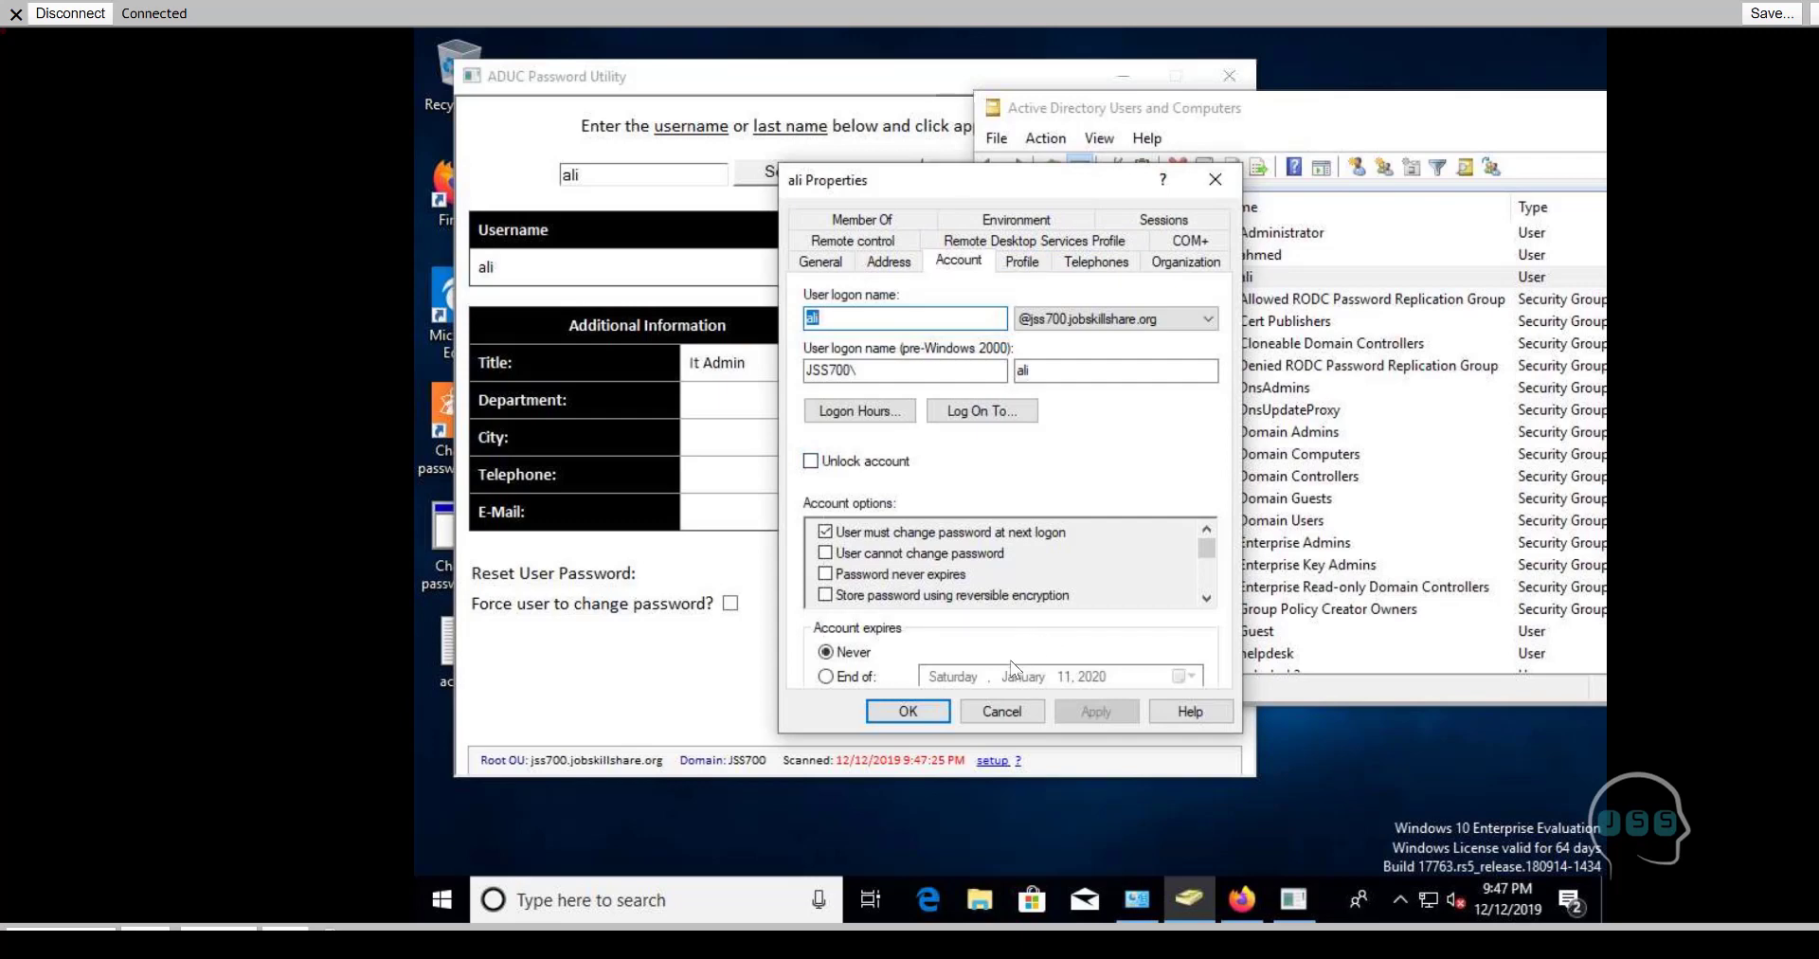
pyautogui.click(1023, 709)
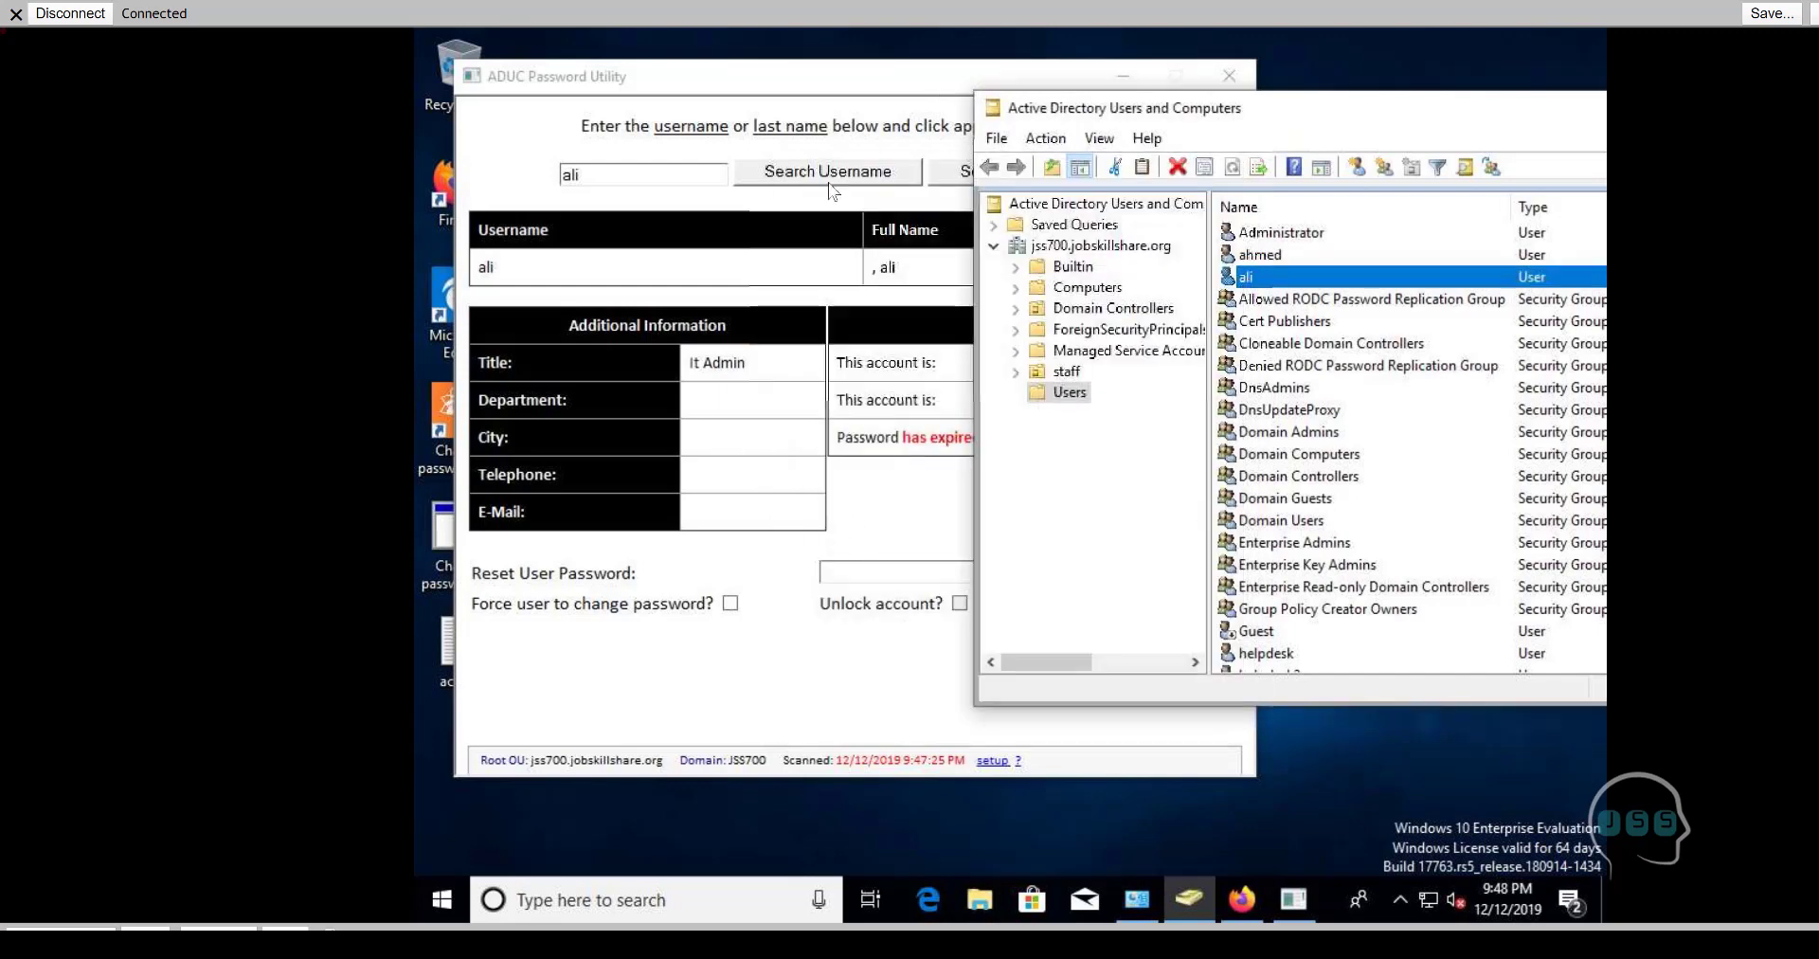
# Step: Compare the utility with the directory console, and move the console aside to uncover the utility's search area
pyautogui.click(792, 94)
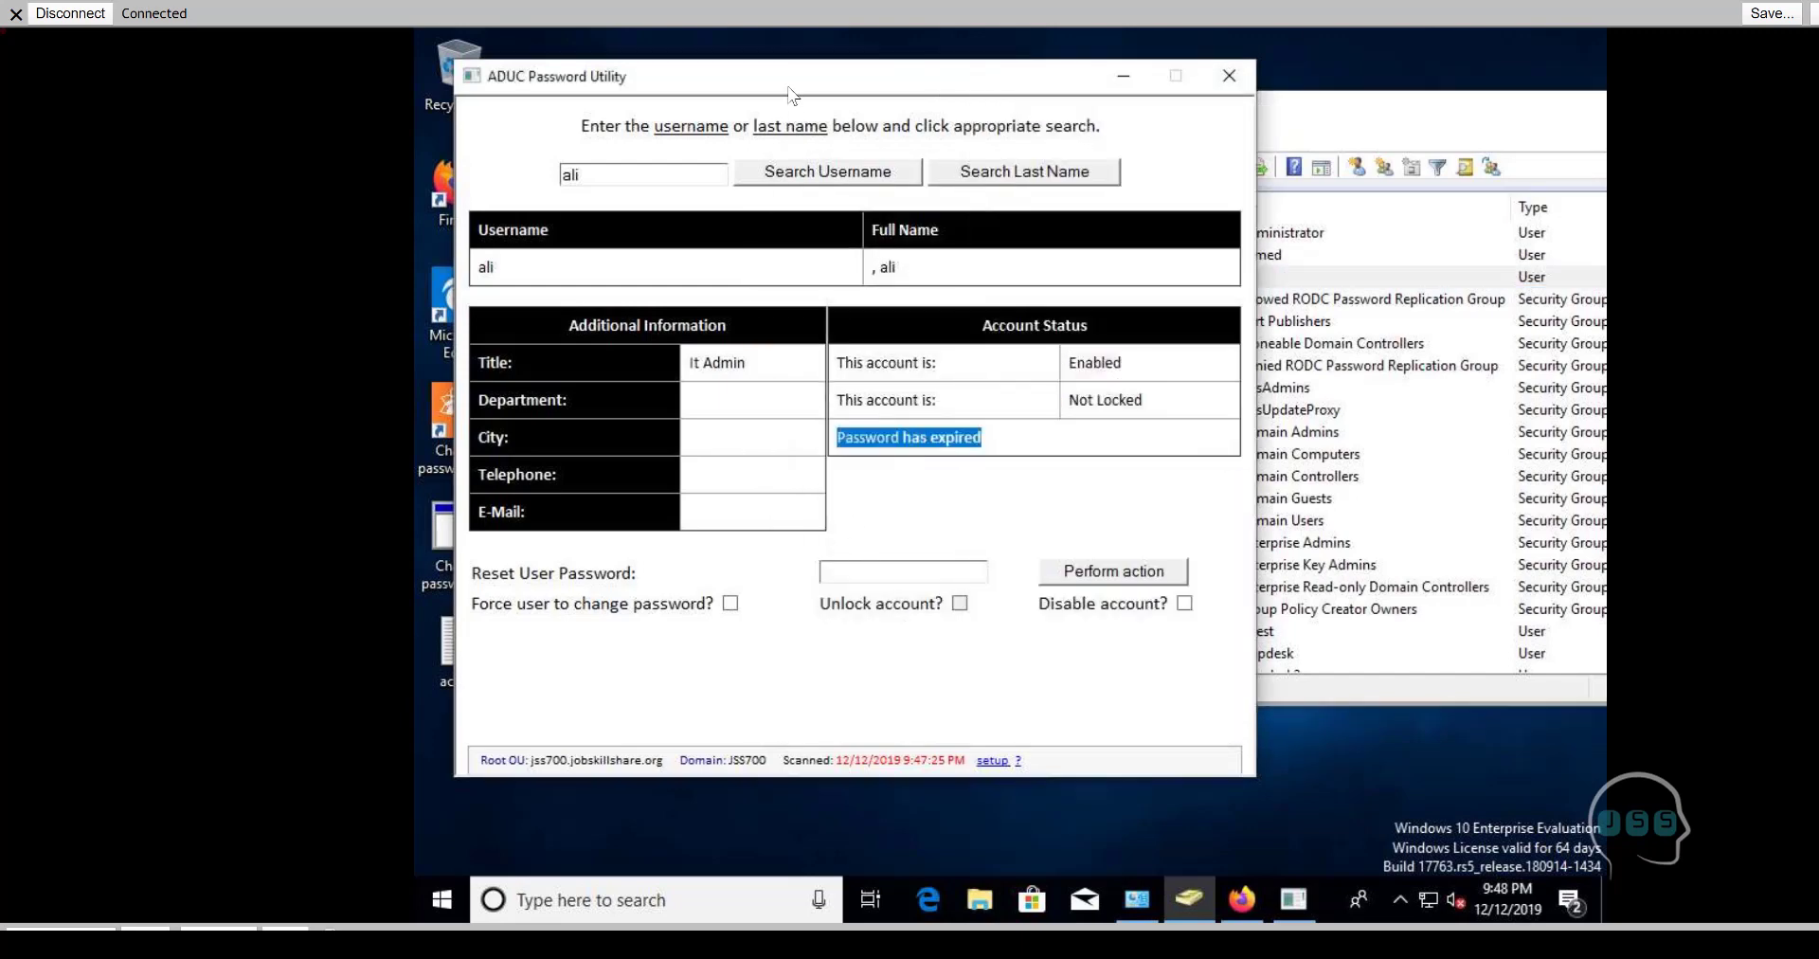
pyautogui.click(1381, 129)
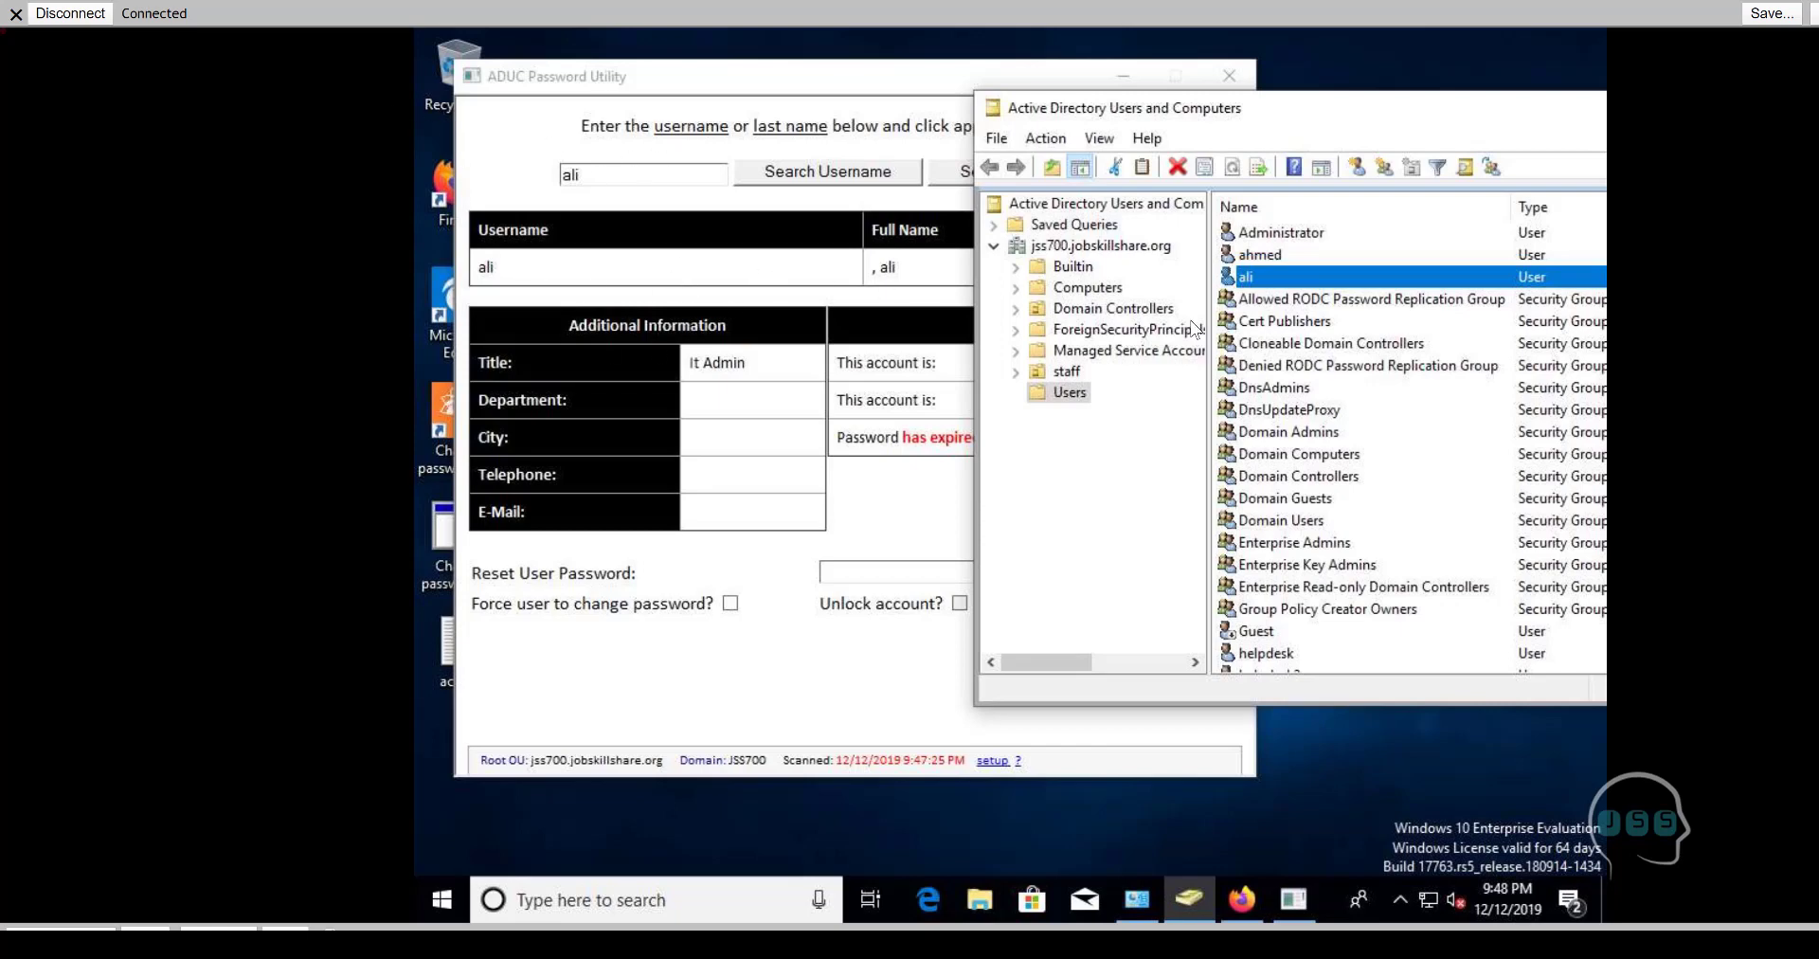
pyautogui.click(917, 410)
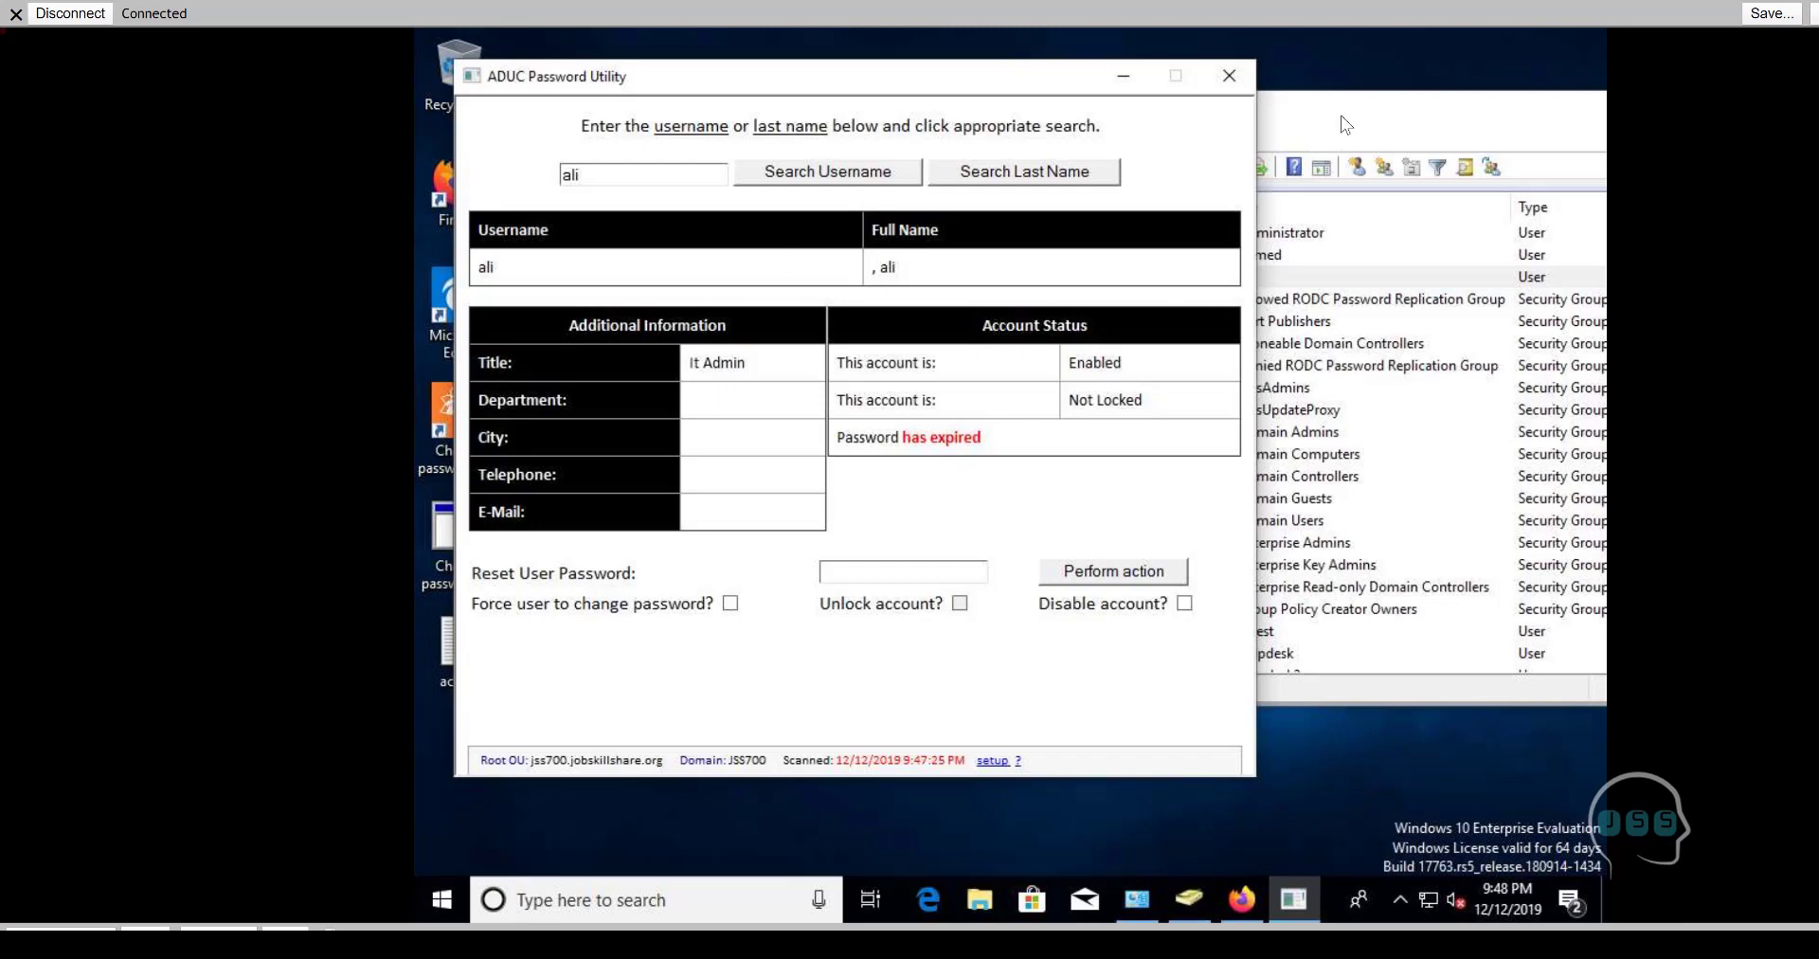
pyautogui.moveTo(1298, 120); pyautogui.dragTo(1518, 152)
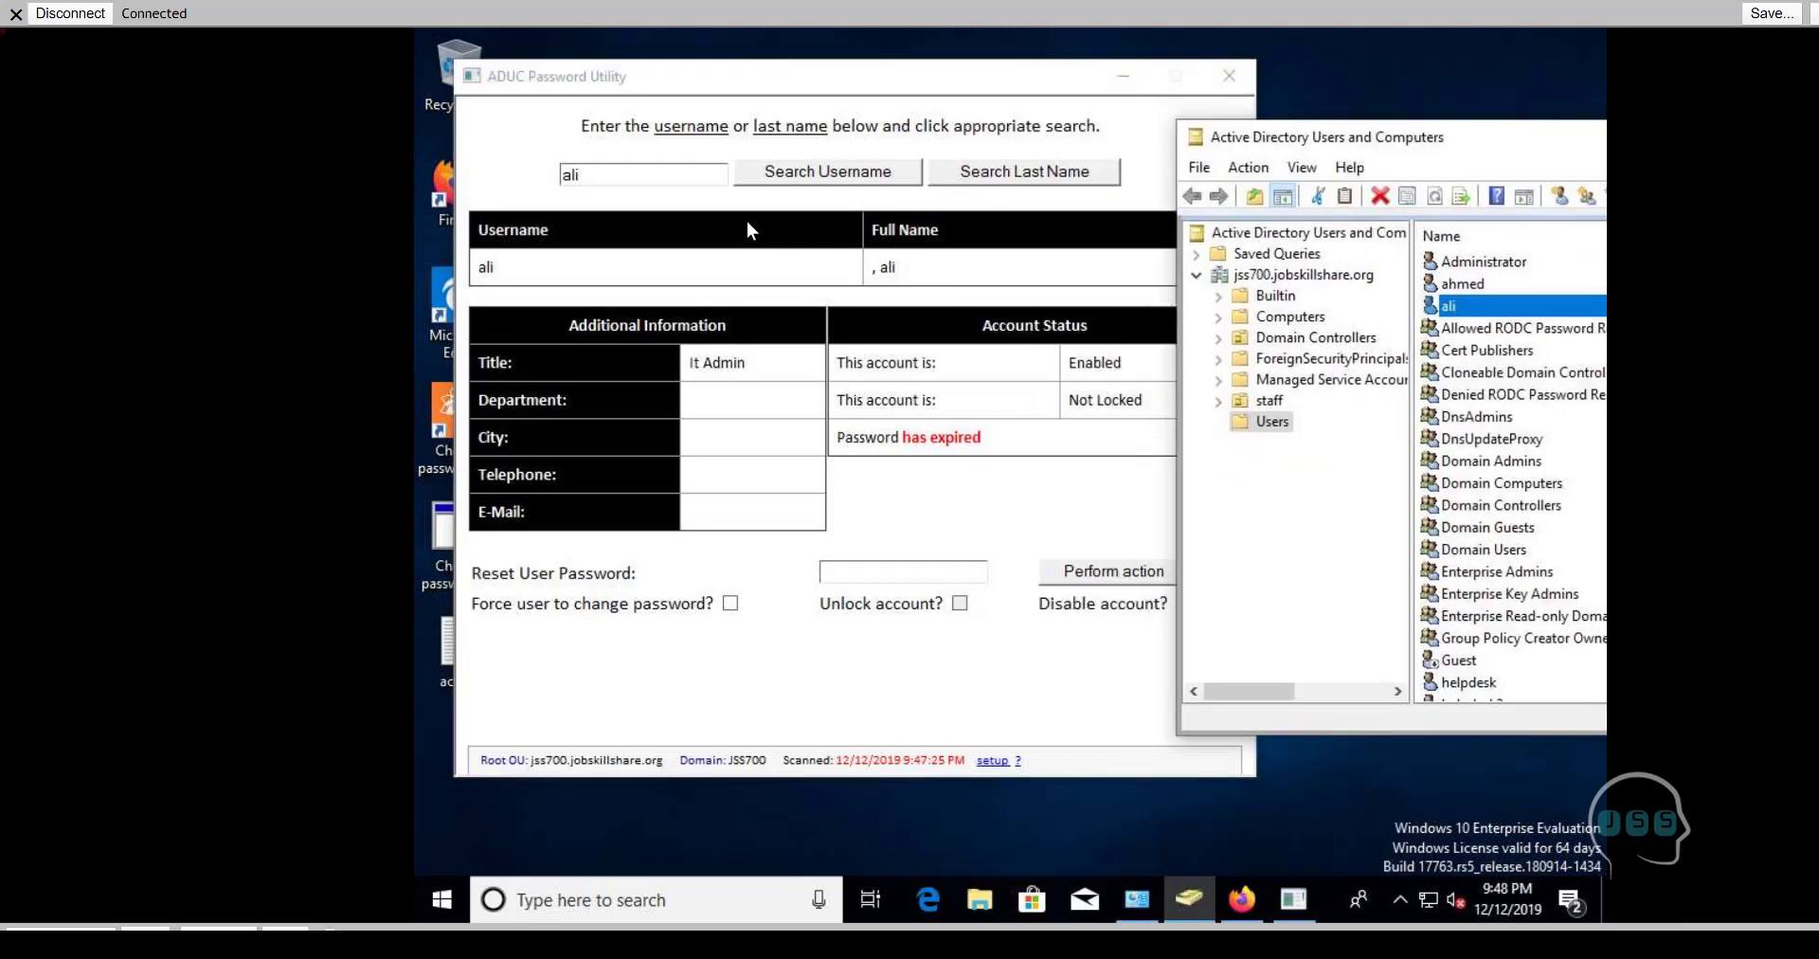
# Step: Look up the user listed directly below Administrator by username in the utility and examine when the password expires
pyautogui.click(536, 178)
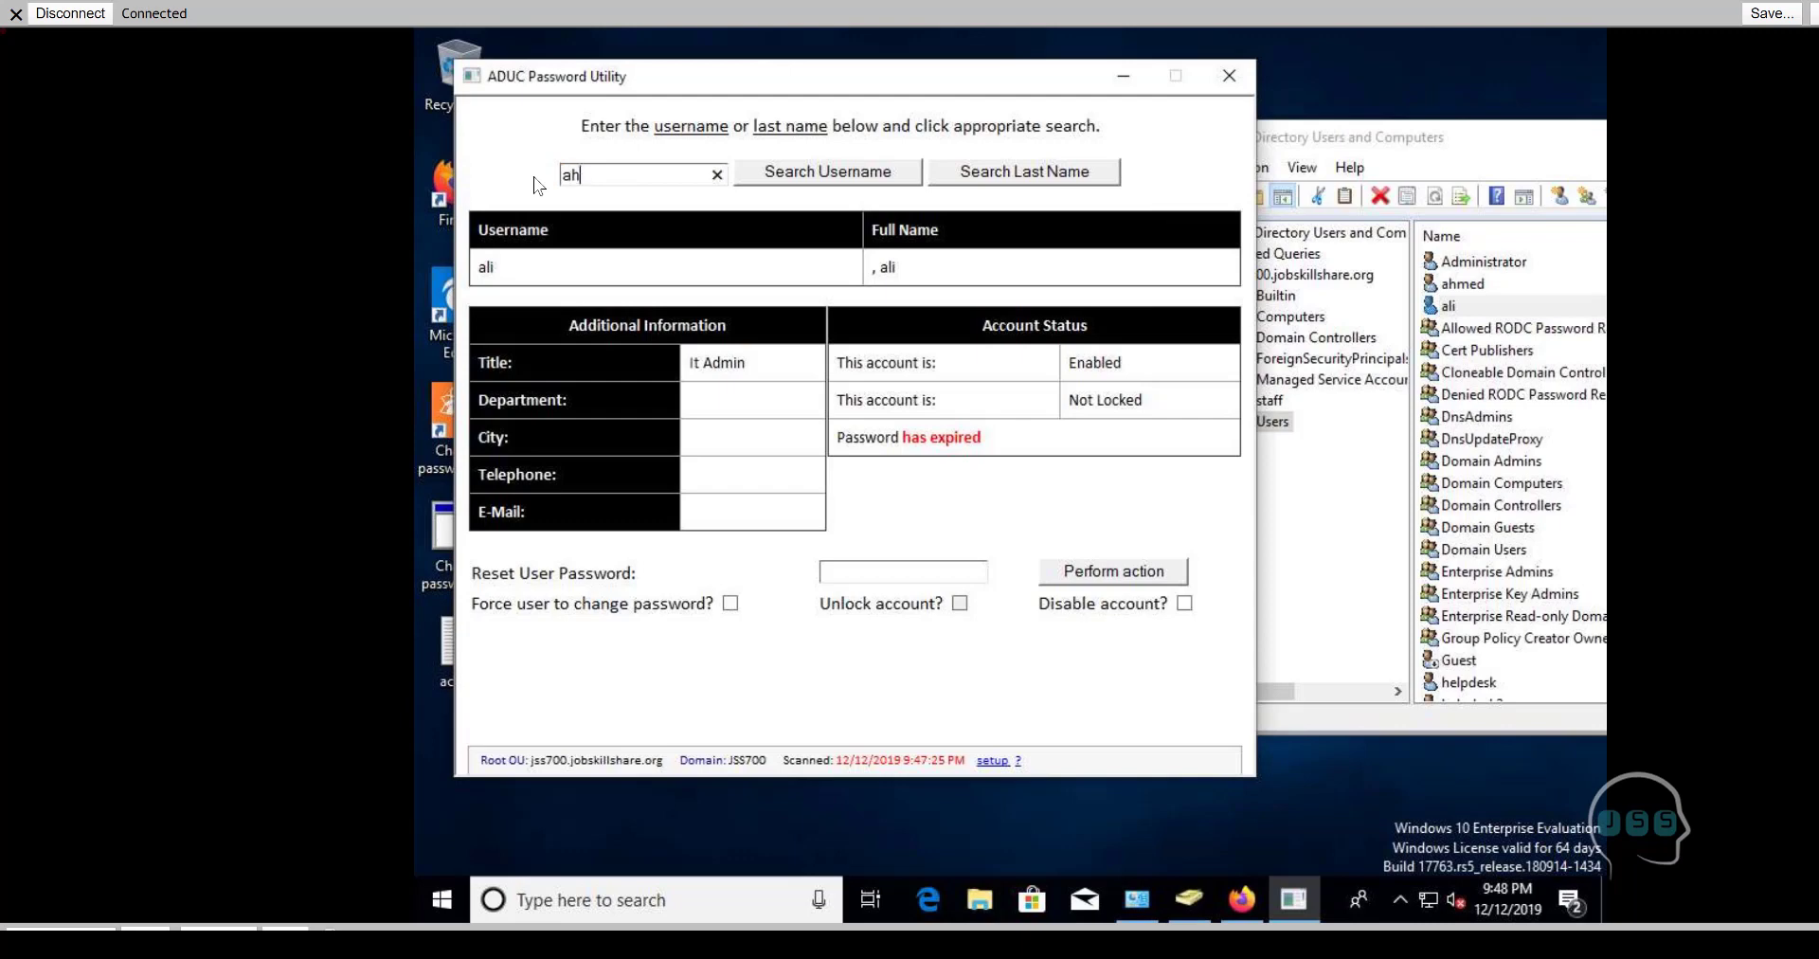
pyautogui.write('ahmed')
pyautogui.click(780, 180)
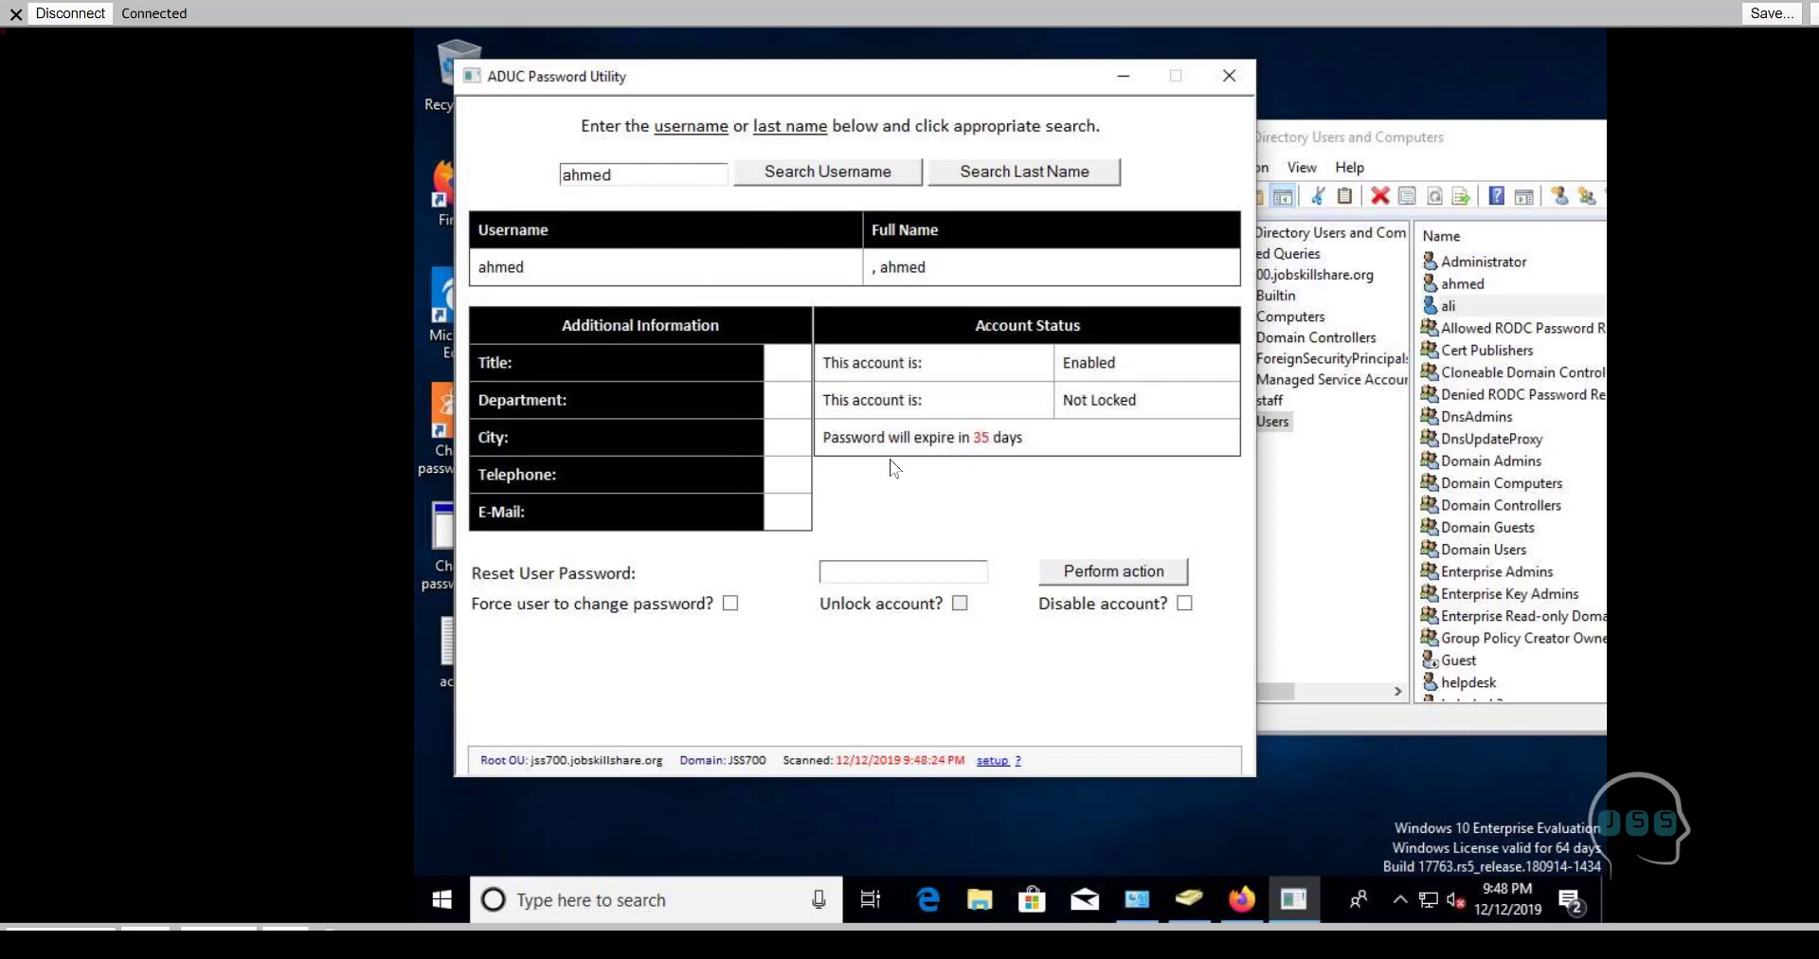
pyautogui.moveTo(1025, 438); pyautogui.dragTo(915, 438)
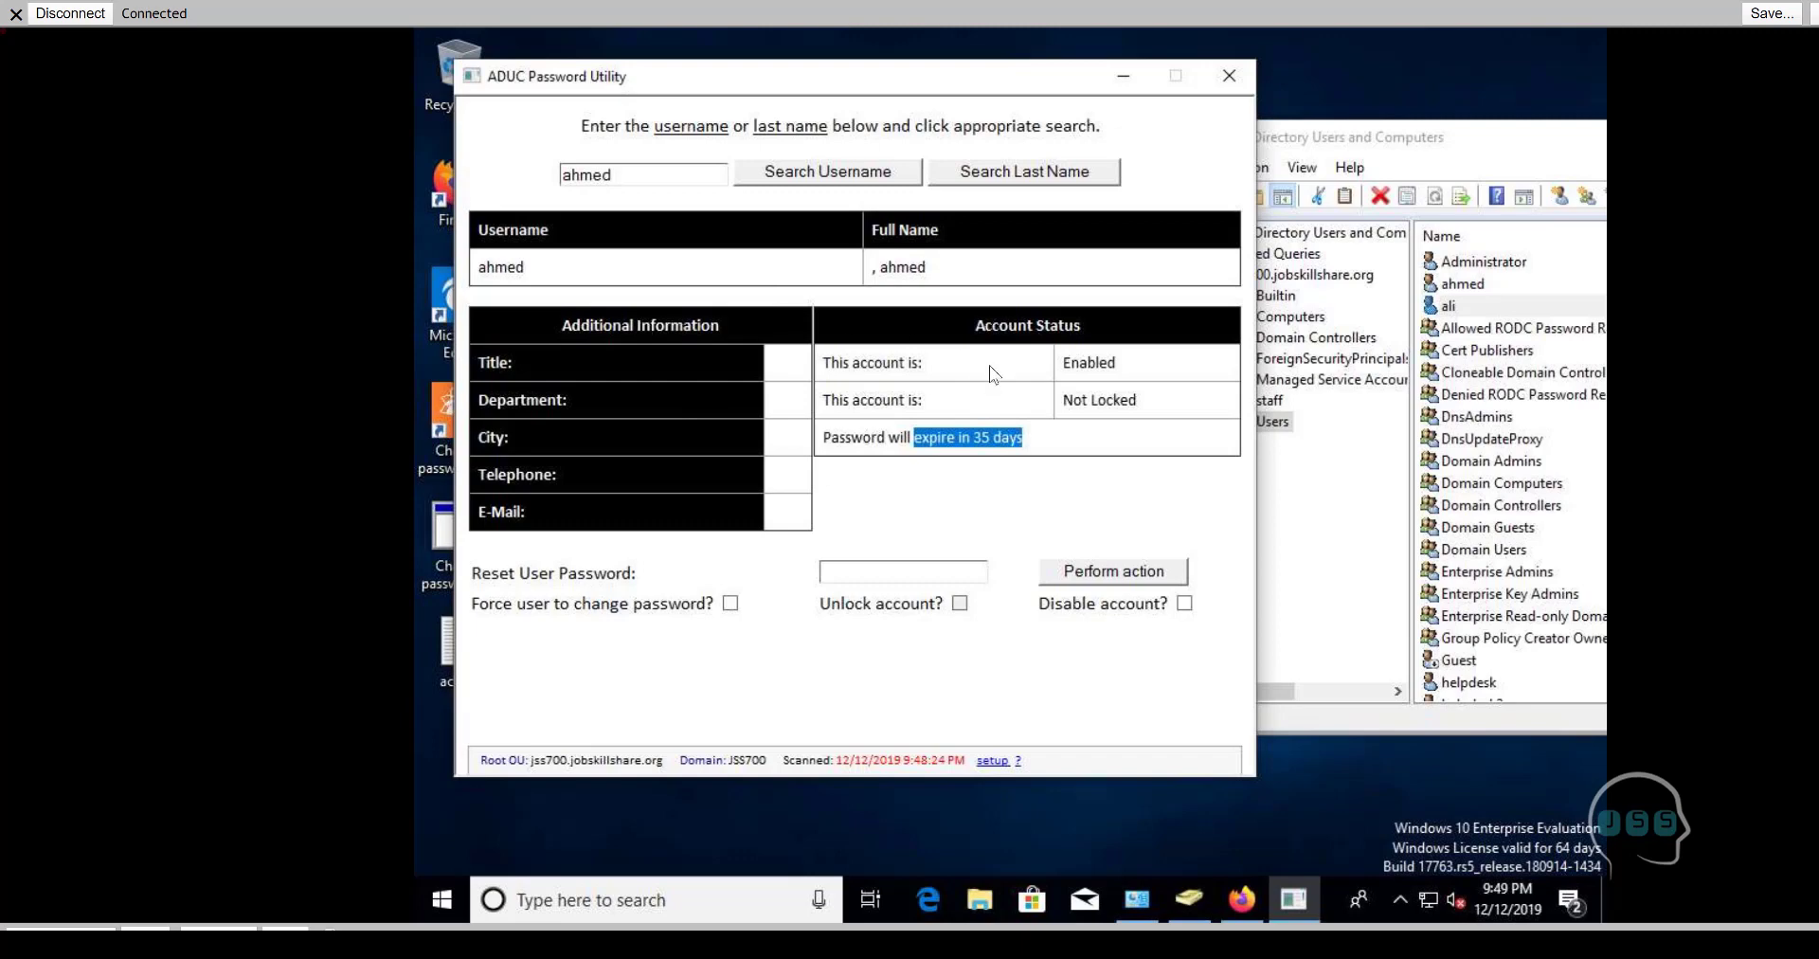
pyautogui.moveTo(1045, 452); pyautogui.dragTo(839, 434)
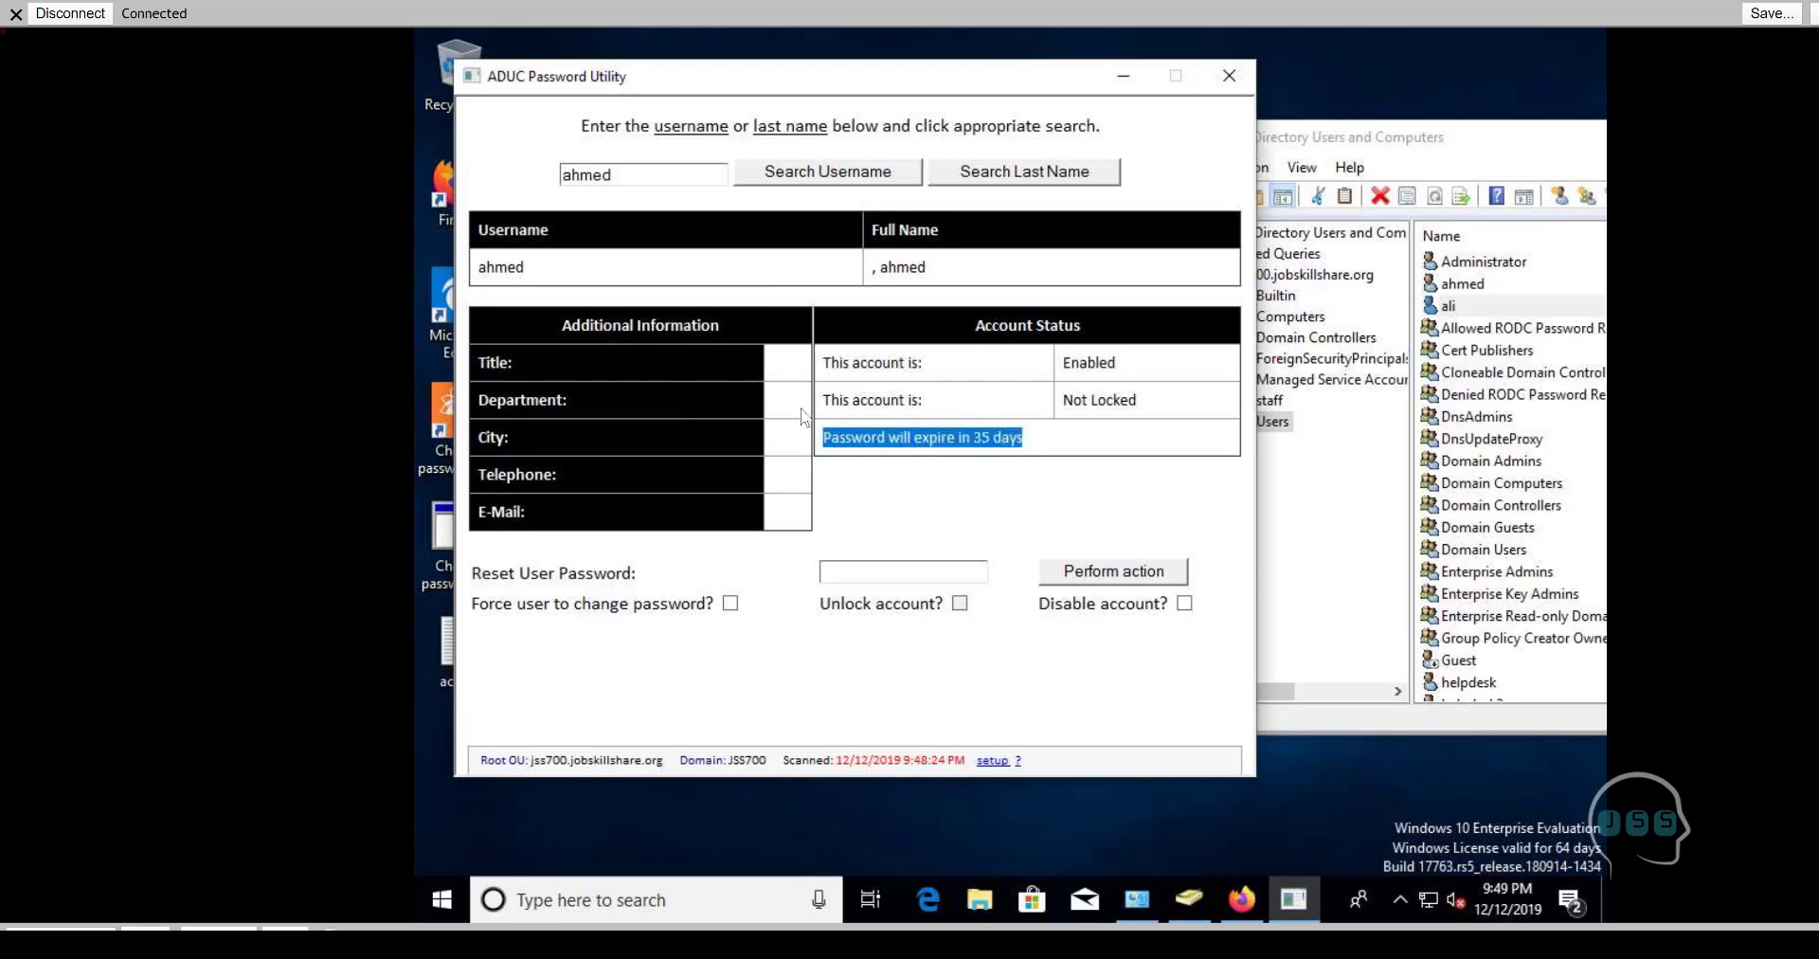